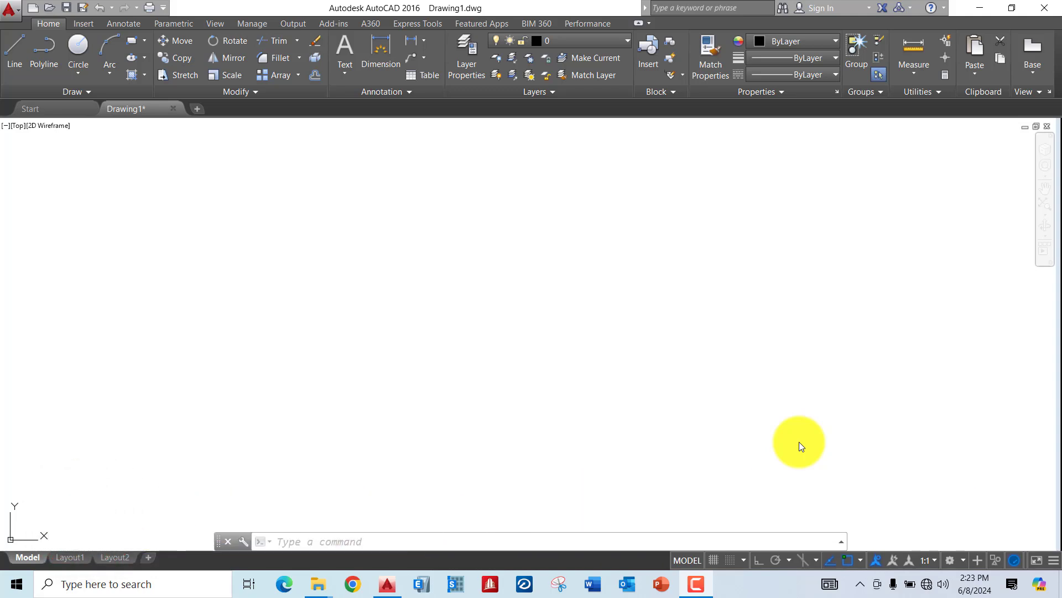
click(164, 182)
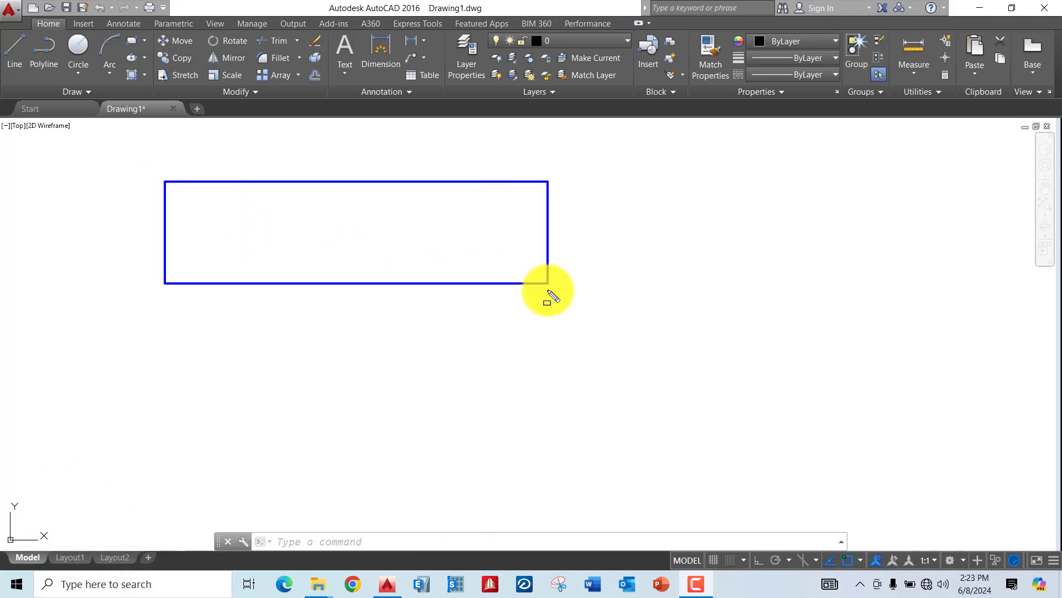
click(541, 308)
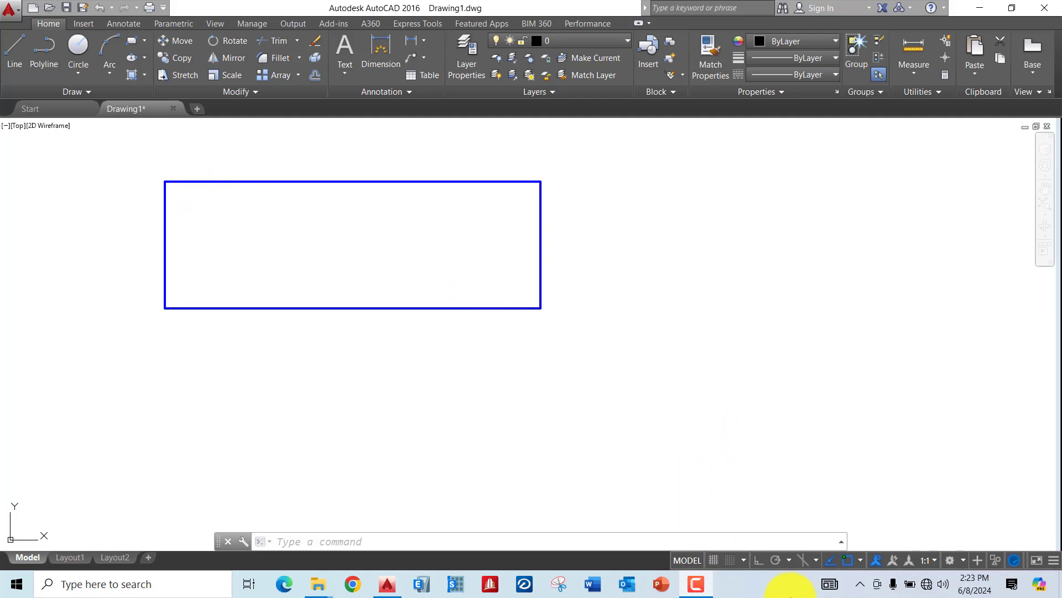
click(697, 584)
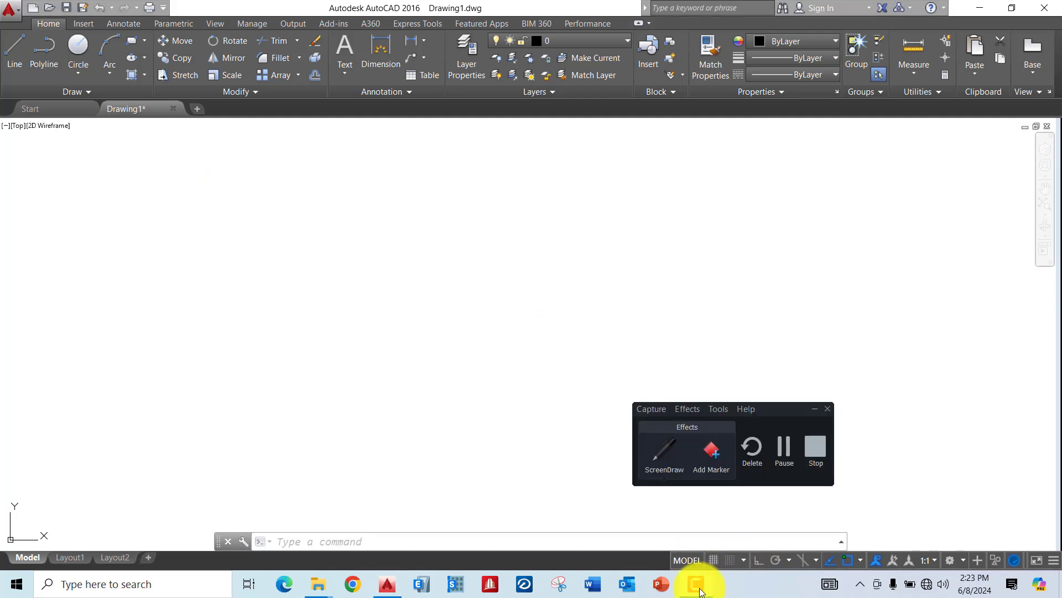
click(665, 457)
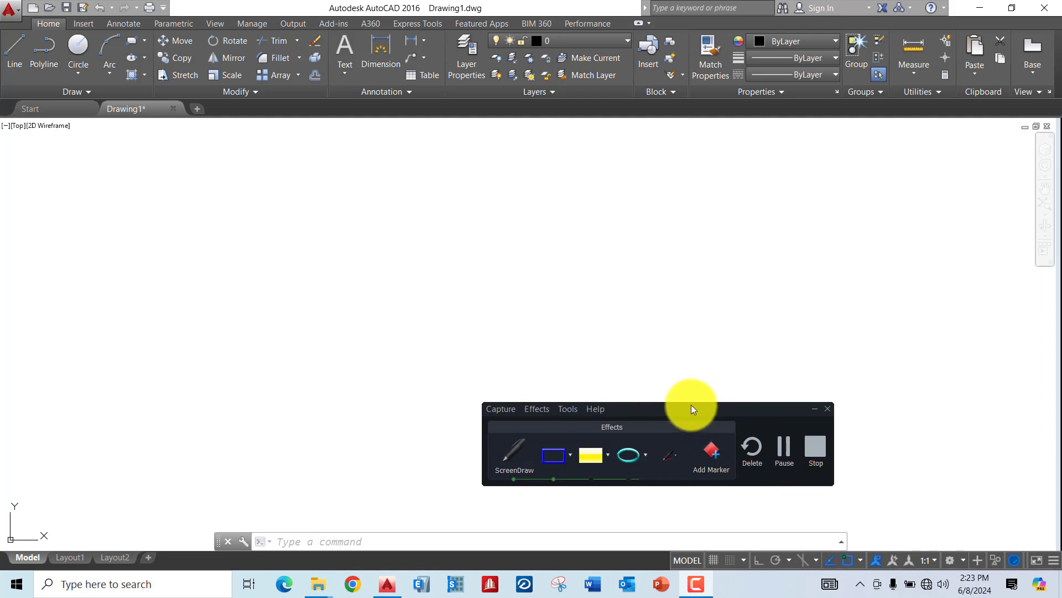
drag(691, 408, 816, 481)
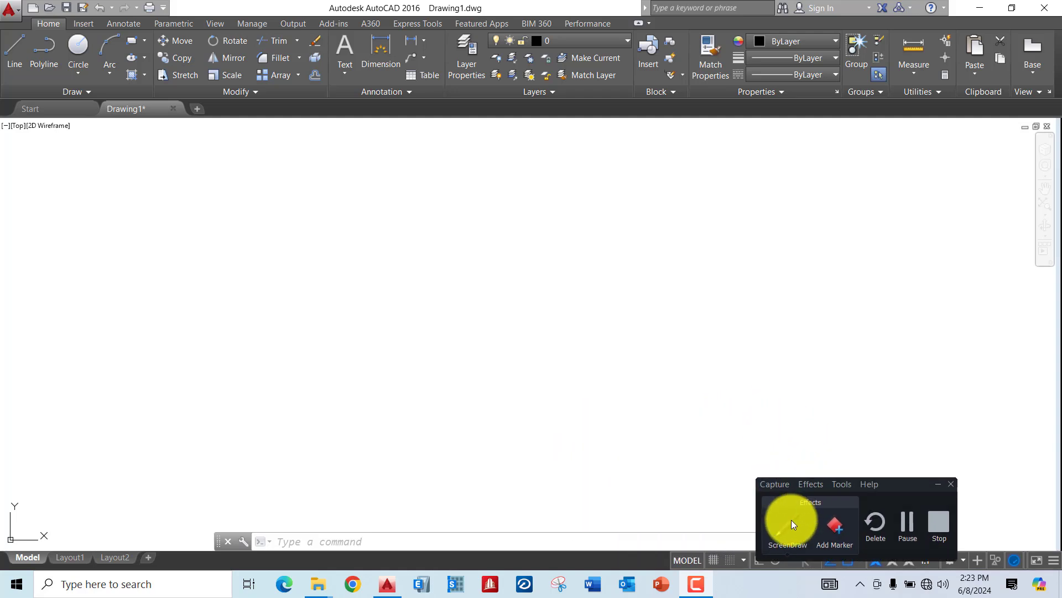
click(791, 523)
drag(140, 195, 555, 327)
click(783, 529)
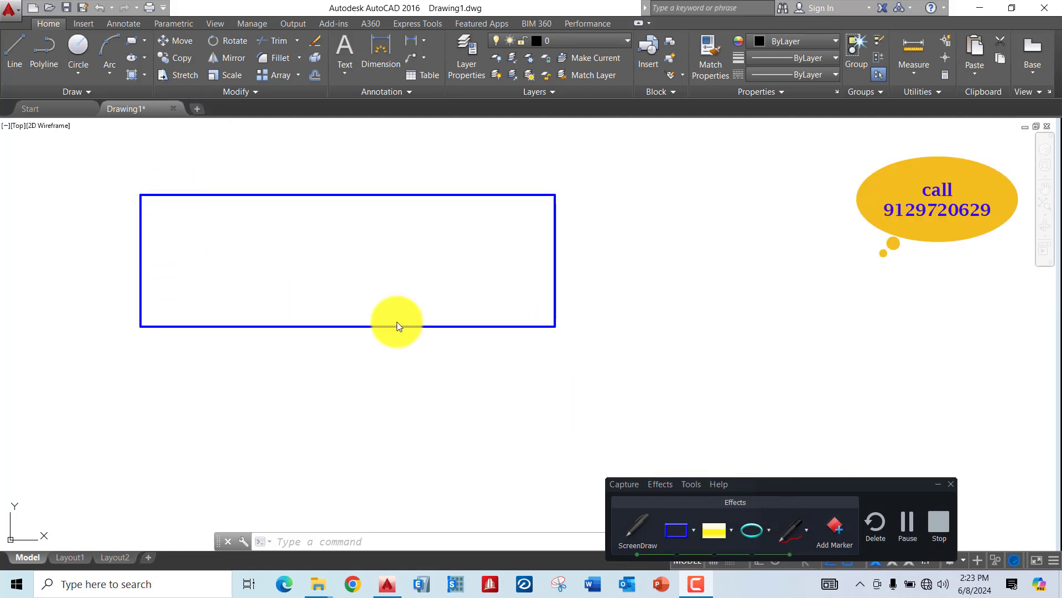
drag(111, 211, 245, 158)
drag(586, 169, 517, 242)
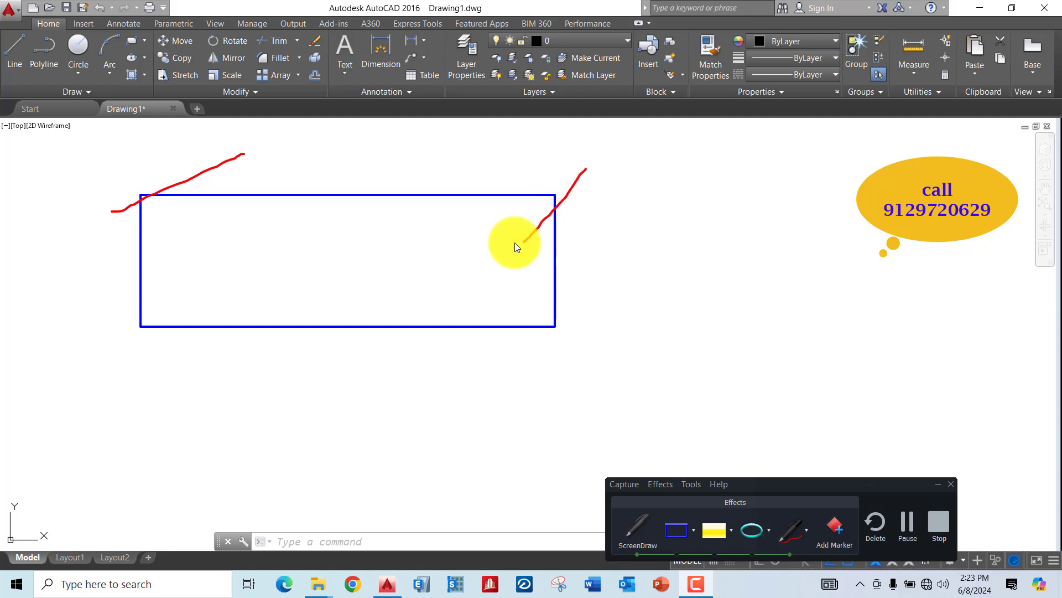
mouse_move(233, 163)
mouse_down()
mouse_move(557, 166)
mouse_move(535, 188)
mouse_up()
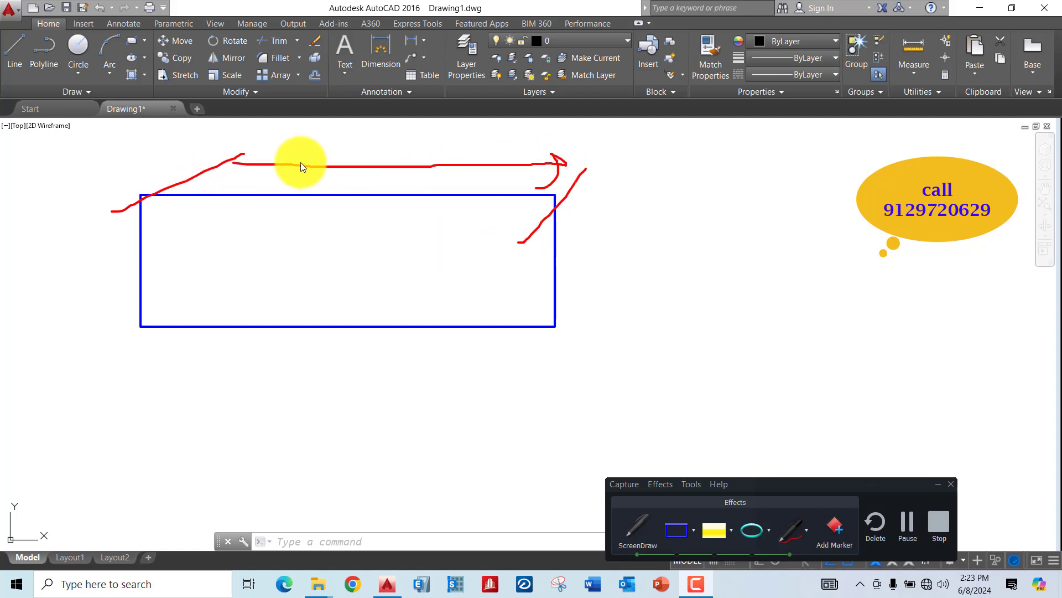
drag(264, 143, 258, 168)
drag(564, 191, 663, 192)
mouse_move(607, 193)
mouse_down()
mouse_move(576, 327)
mouse_move(661, 307)
mouse_move(650, 186)
mouse_up()
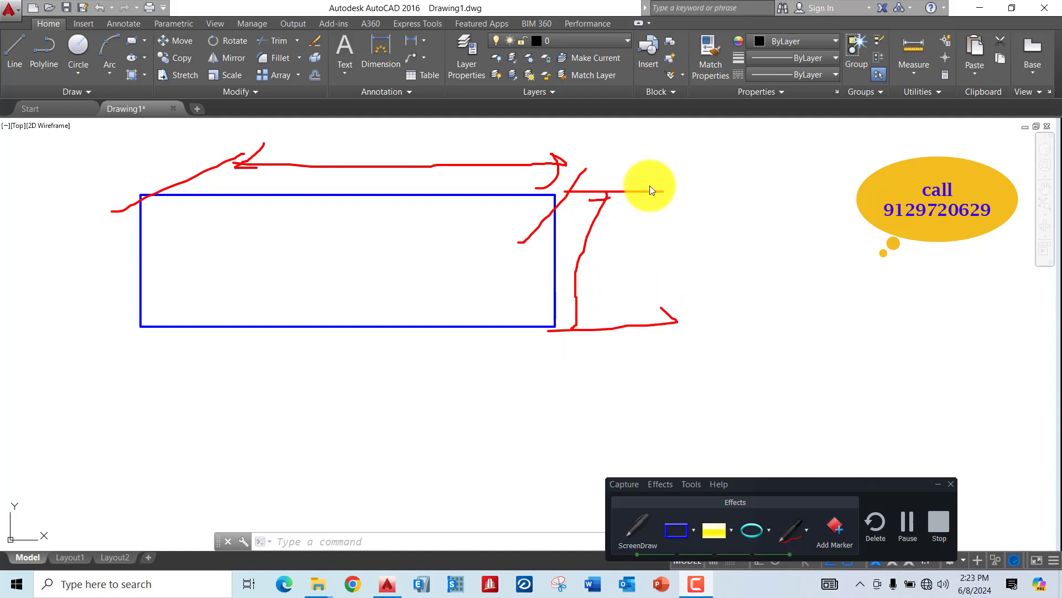
drag(546, 335, 619, 294)
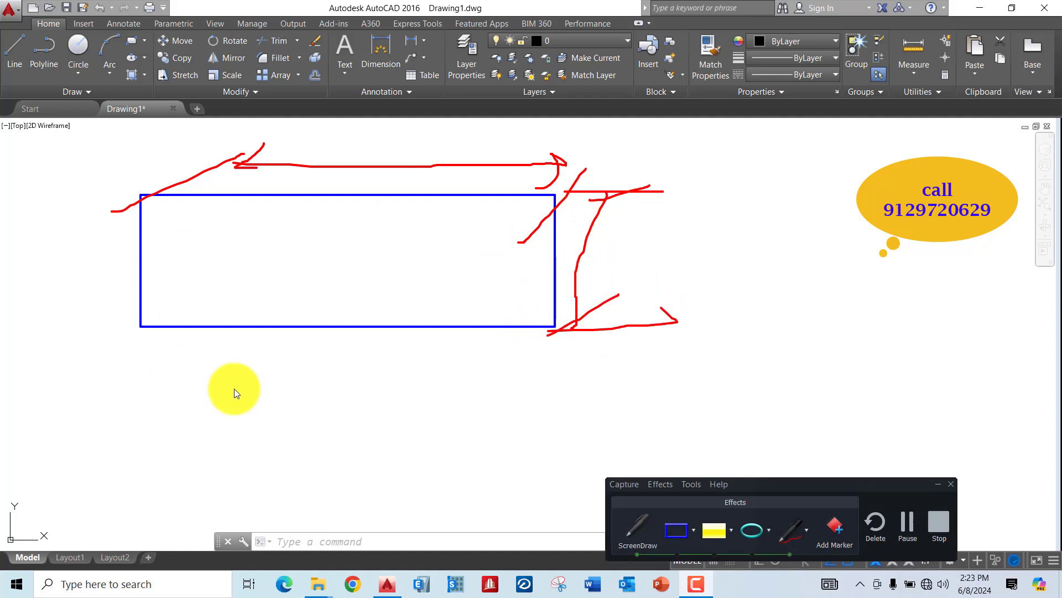
drag(332, 202, 330, 241)
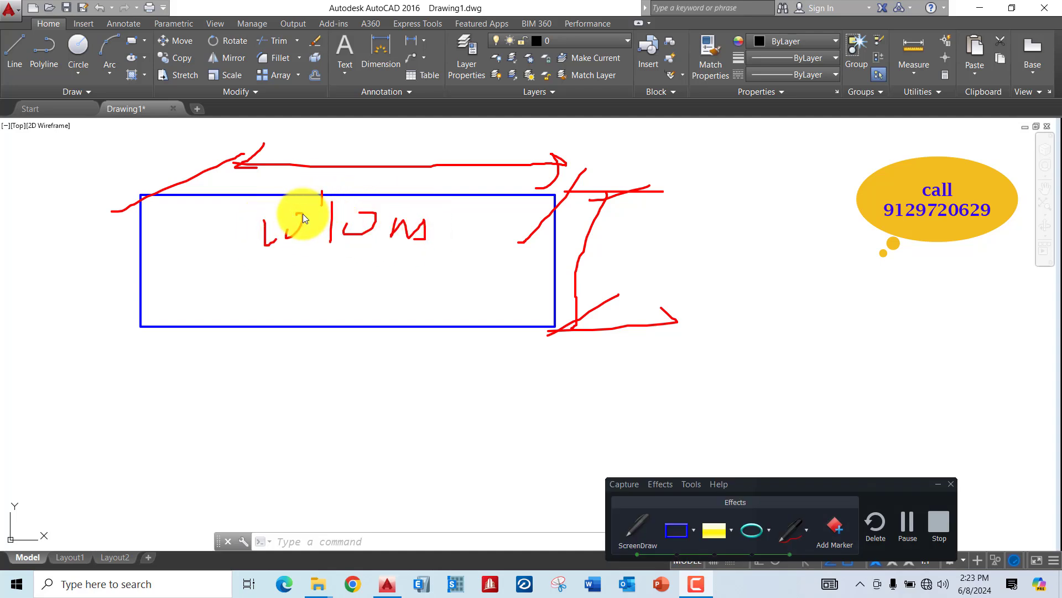
drag(303, 213, 282, 239)
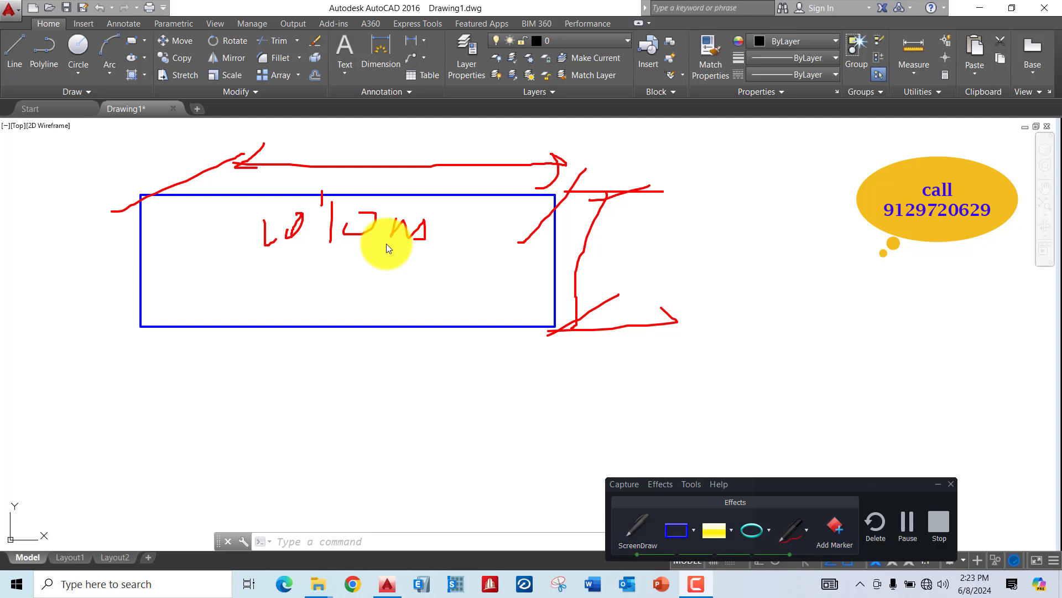
key(ctrl+shift+d)
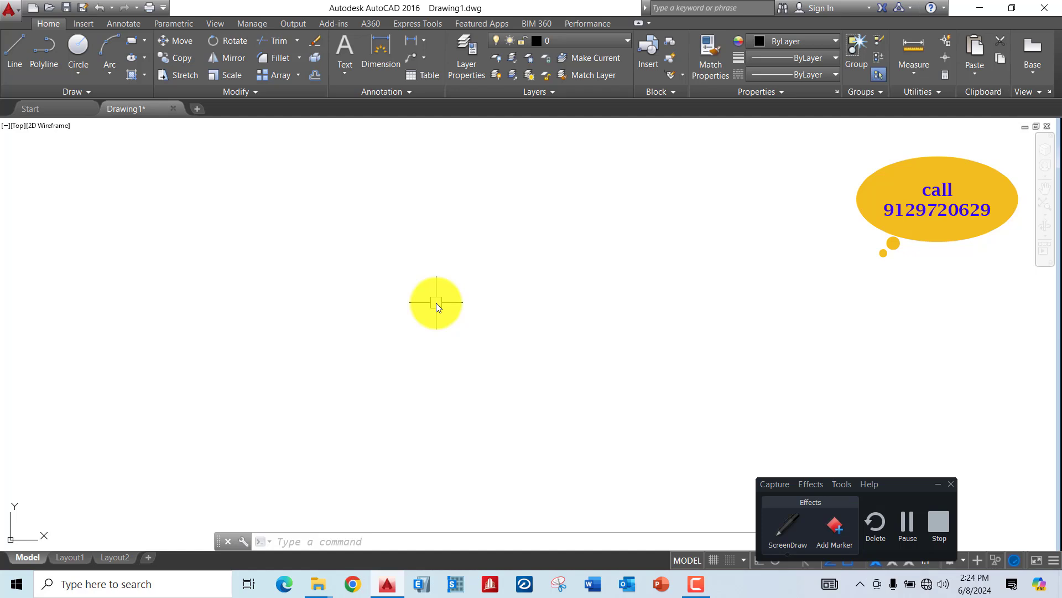
Step: Open the Drawing Units settings with the UN command and dismiss them without changes
text(UN)
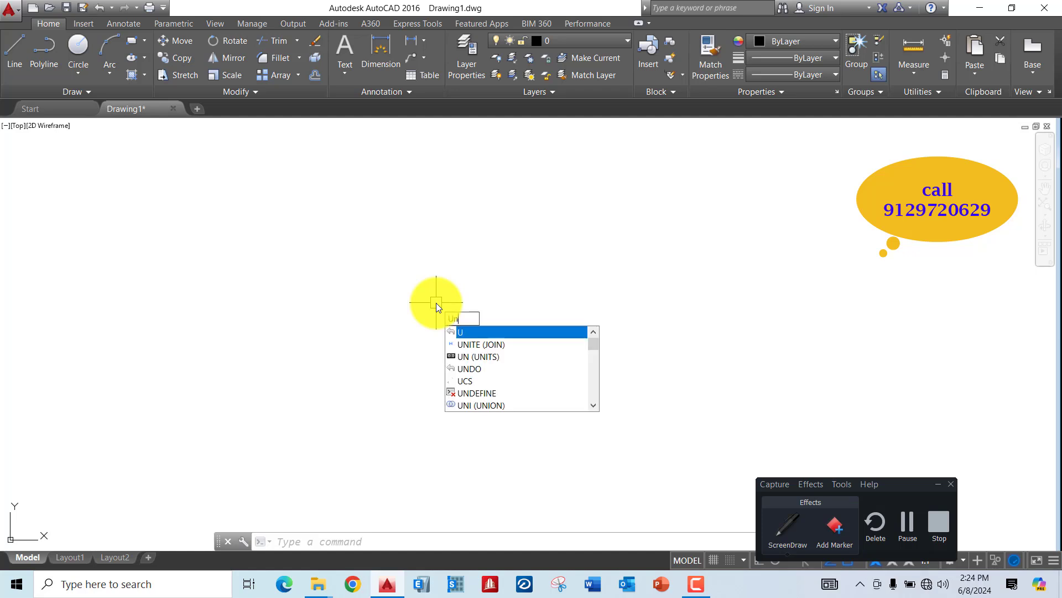
key(Return)
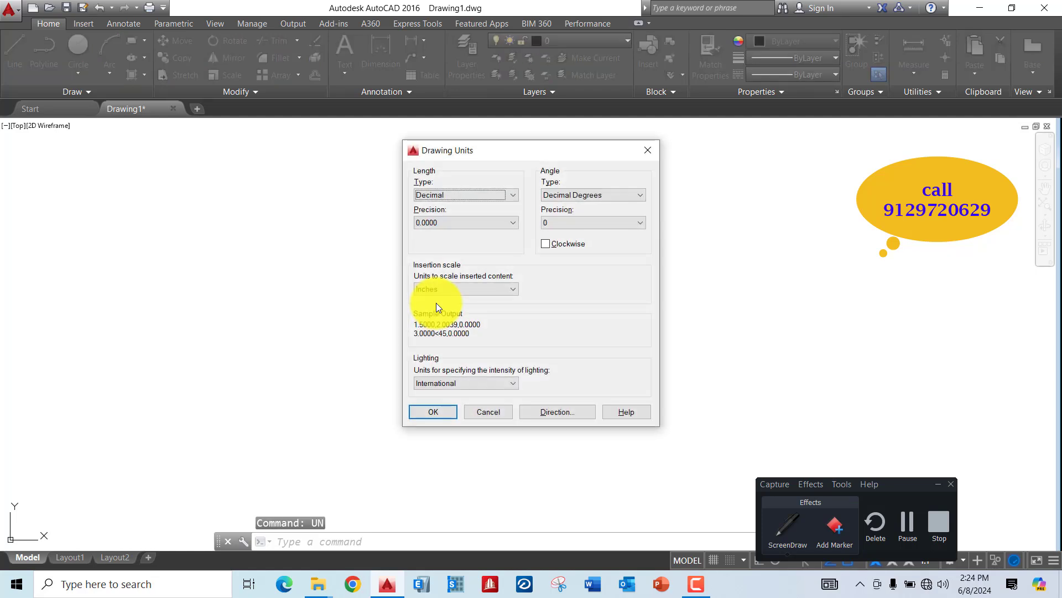
click(647, 155)
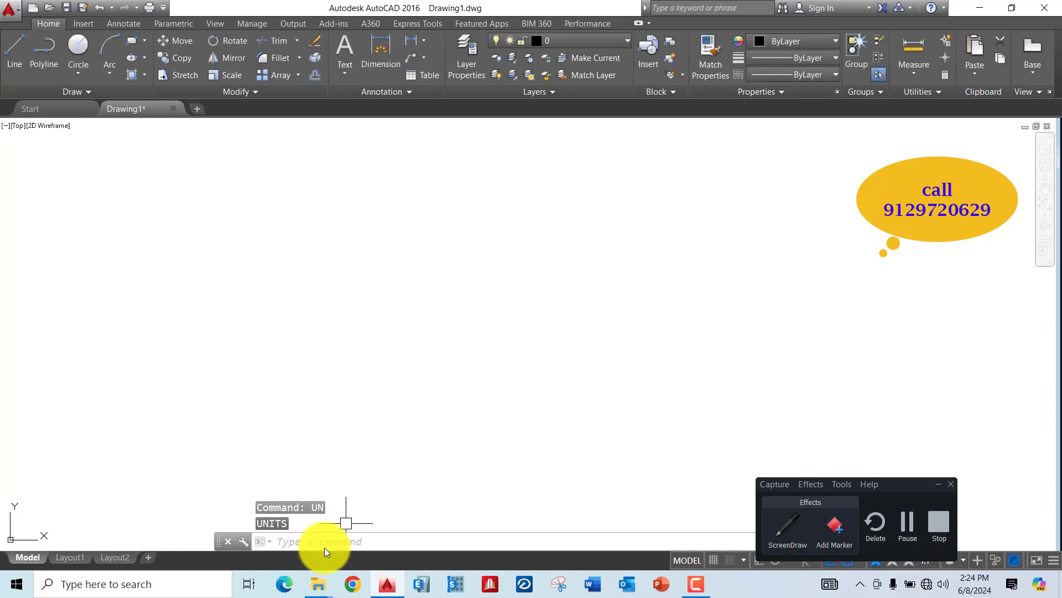
click(799, 531)
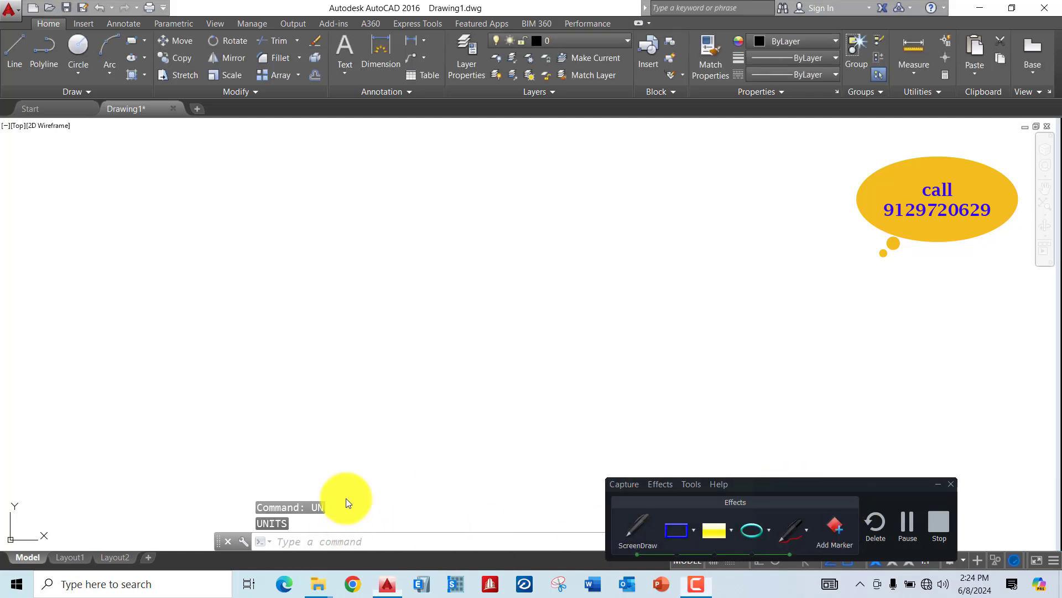
mouse_move(347, 503)
mouse_down()
mouse_move(214, 552)
mouse_move(436, 489)
mouse_move(275, 475)
mouse_up()
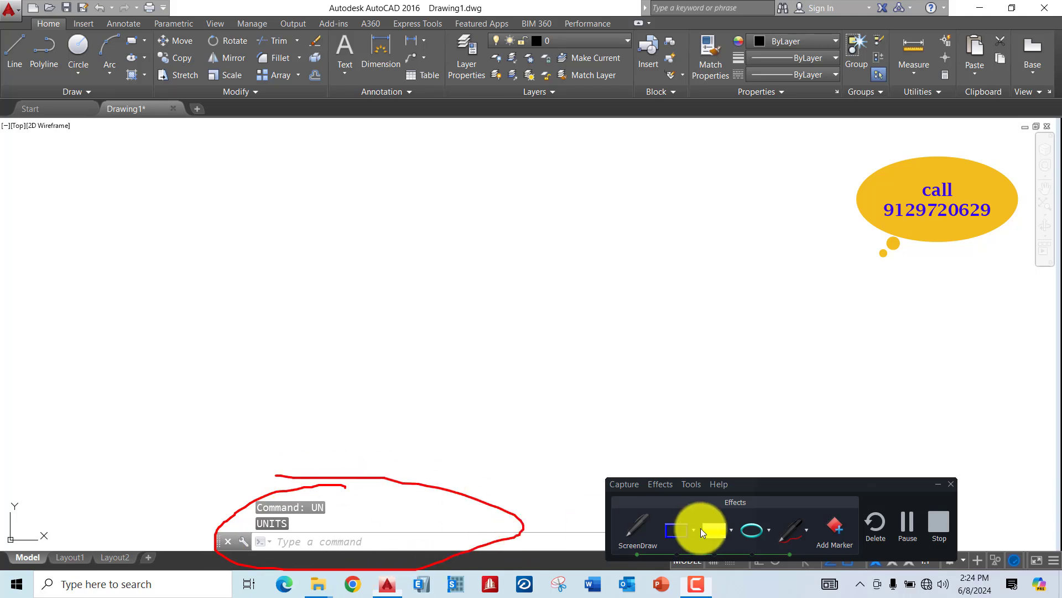
click(644, 543)
Step: Open the Drawing Units settings with the UN command and shift the dialog aside to free drawing space beside it
text(u)
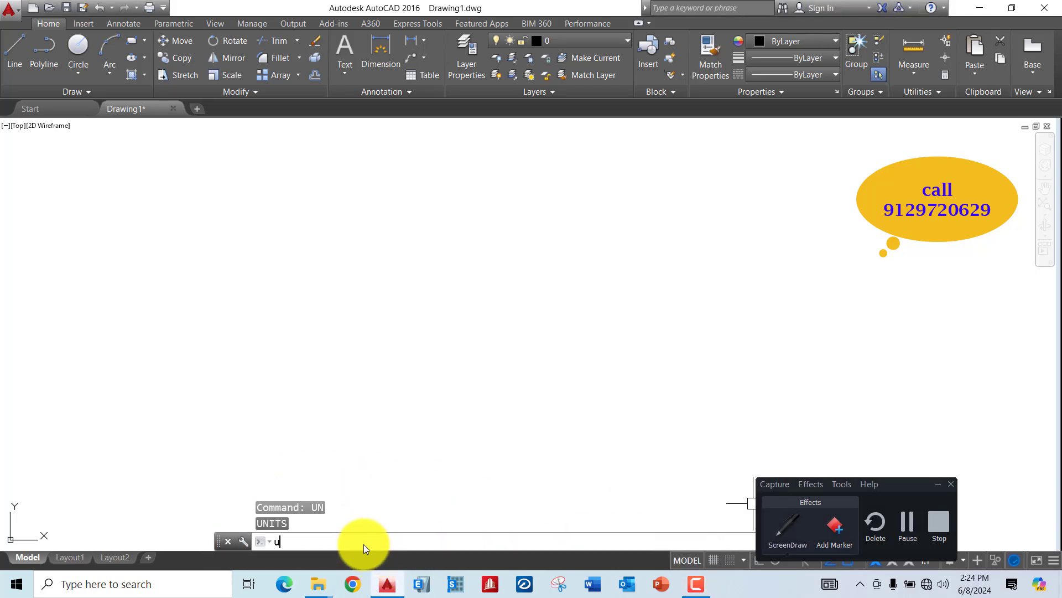
text(n)
key(Return)
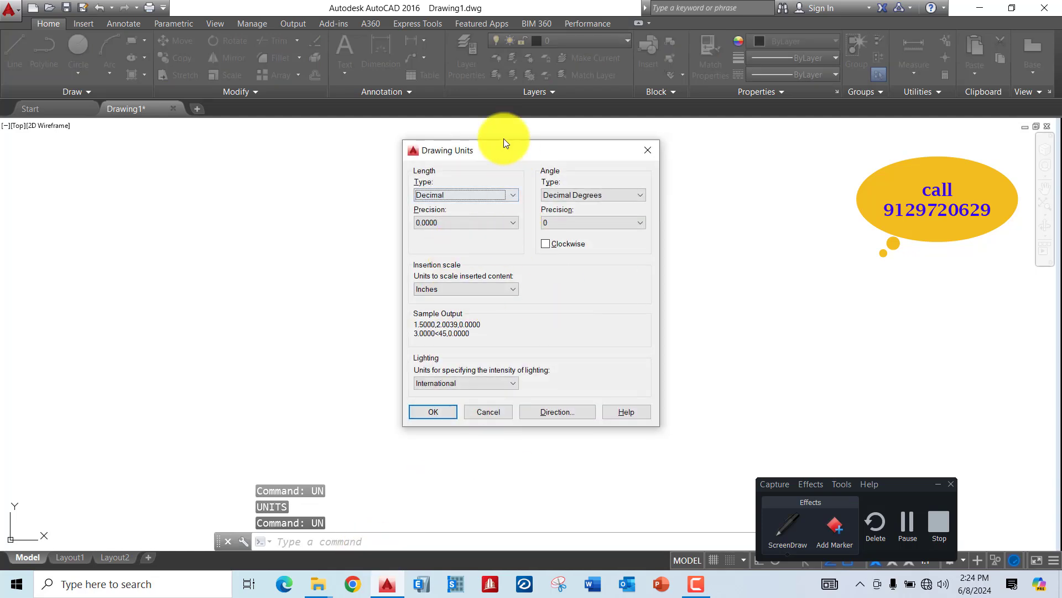
drag(446, 154, 338, 165)
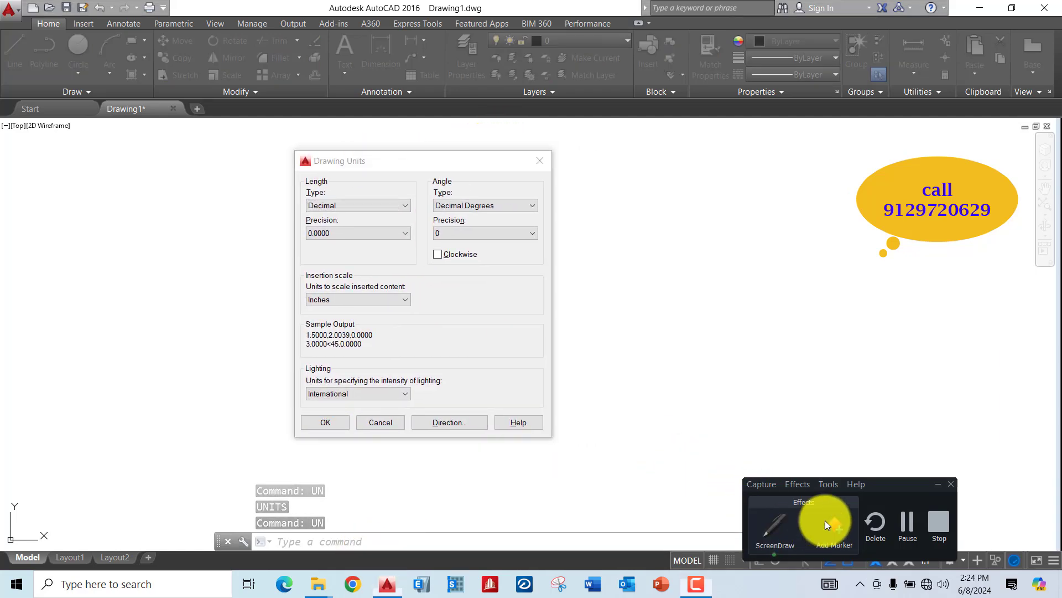
click(788, 523)
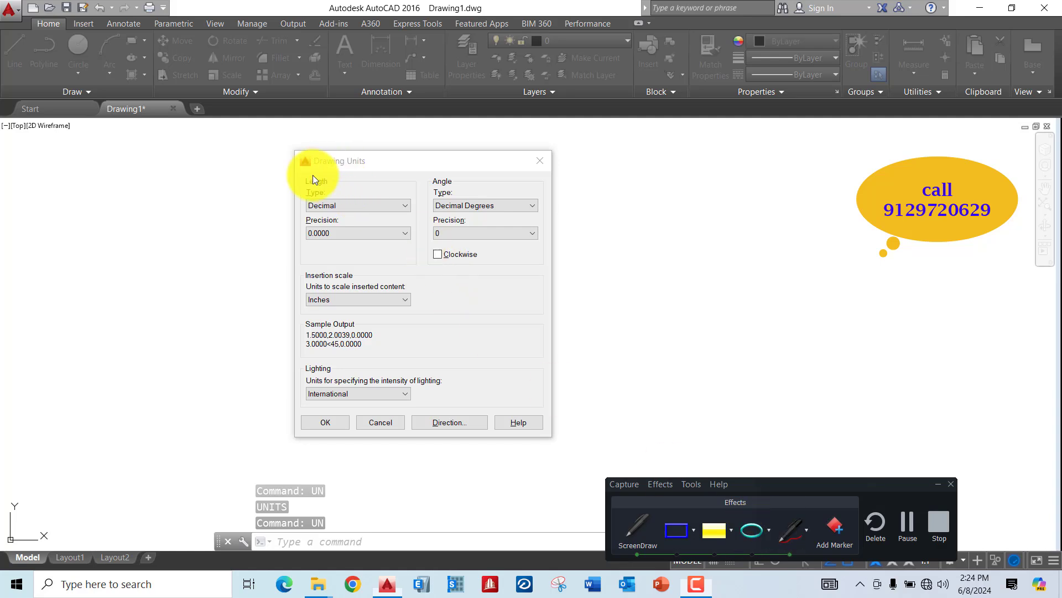
mouse_move(314, 175)
mouse_down()
mouse_move(397, 238)
mouse_move(324, 161)
mouse_up()
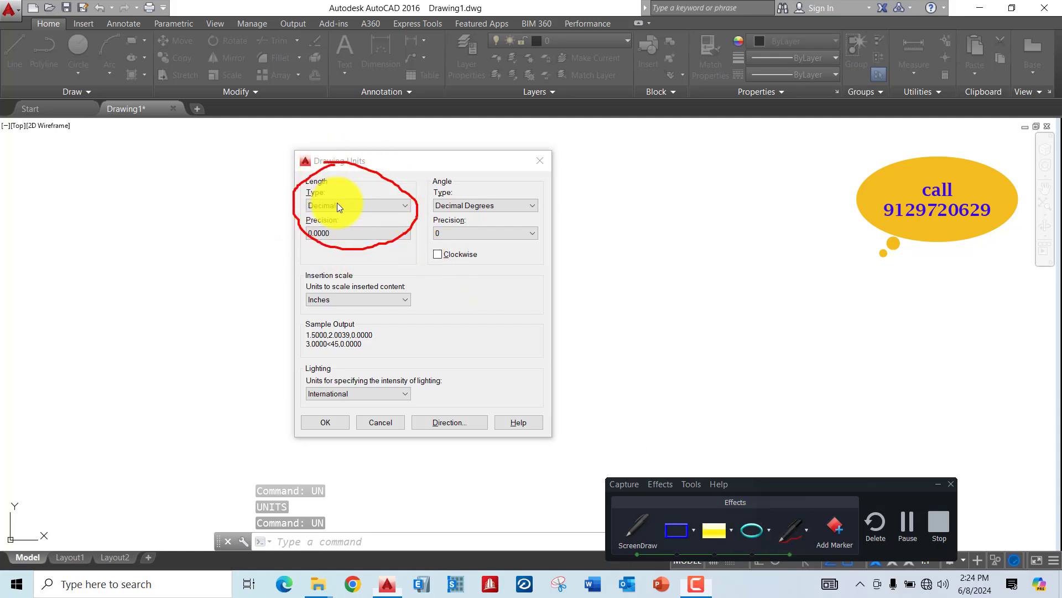
drag(447, 159, 434, 174)
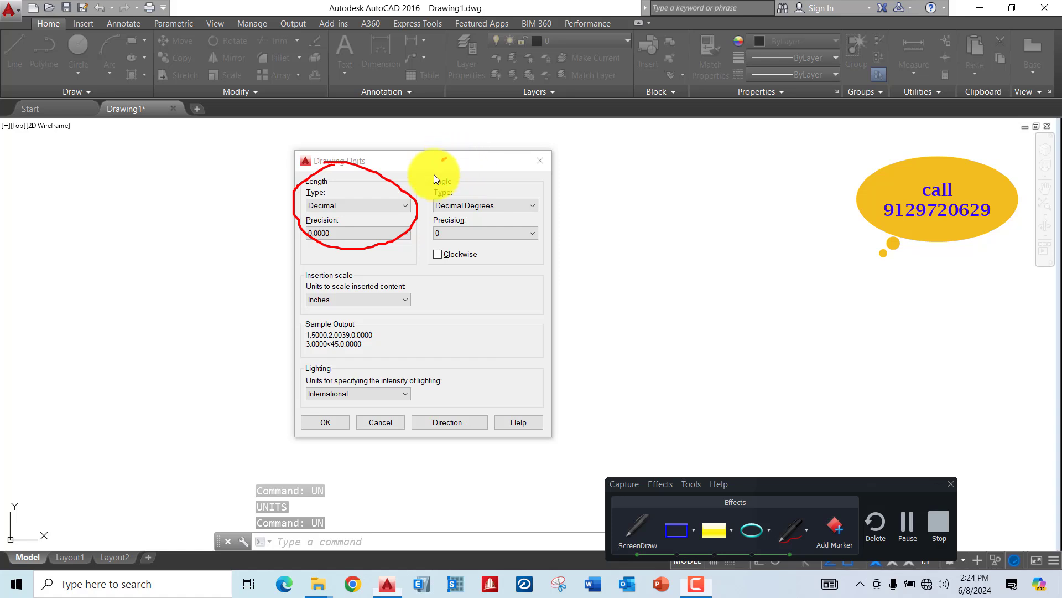
drag(454, 263, 545, 188)
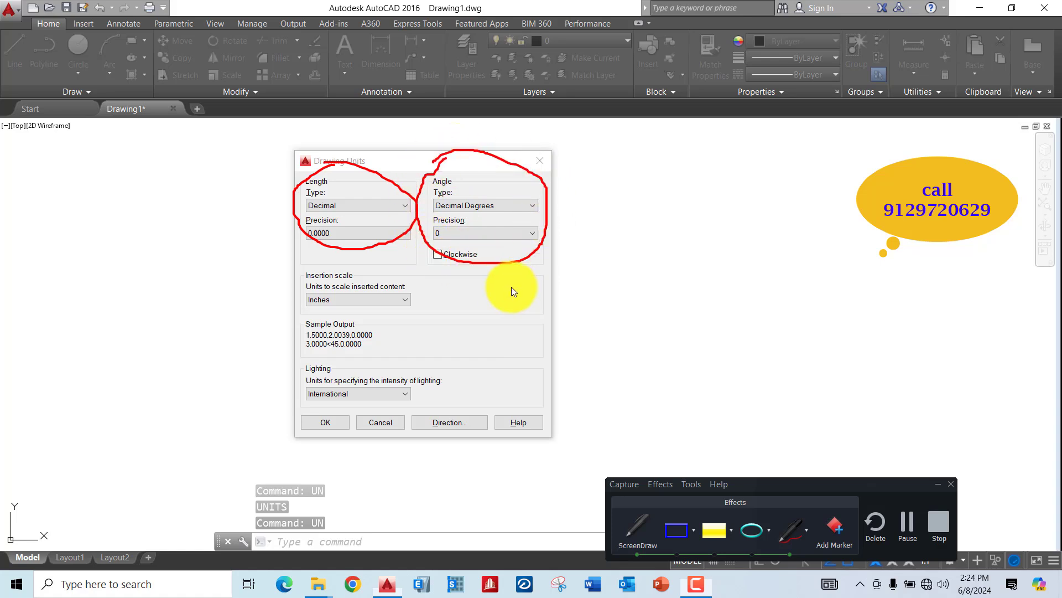
mouse_move(647, 266)
mouse_down()
mouse_move(859, 277)
mouse_move(904, 304)
mouse_up()
drag(664, 244, 634, 294)
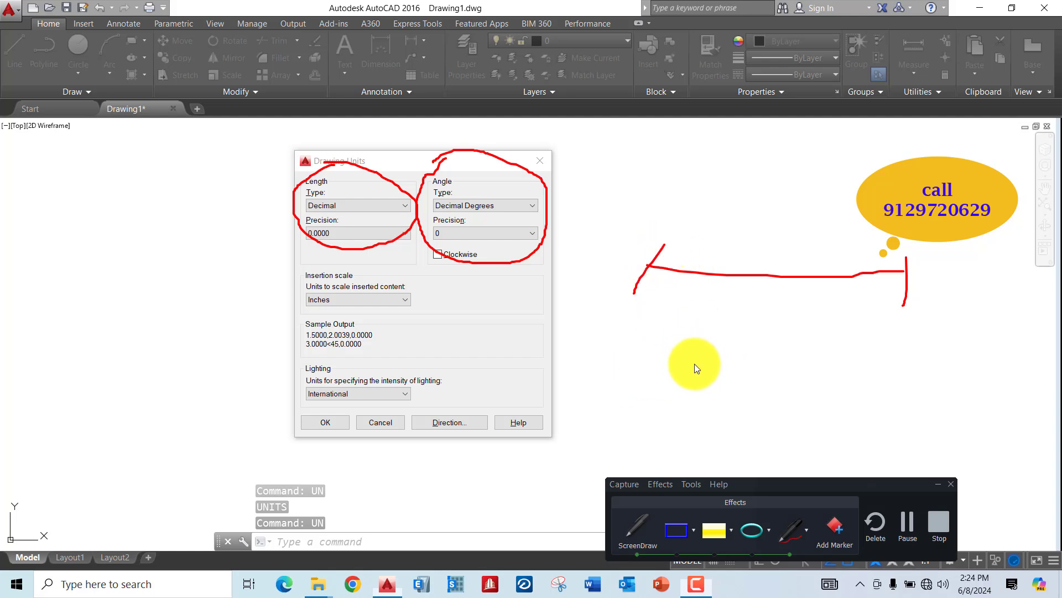
mouse_move(682, 364)
mouse_down()
mouse_move(669, 370)
mouse_move(811, 284)
mouse_up()
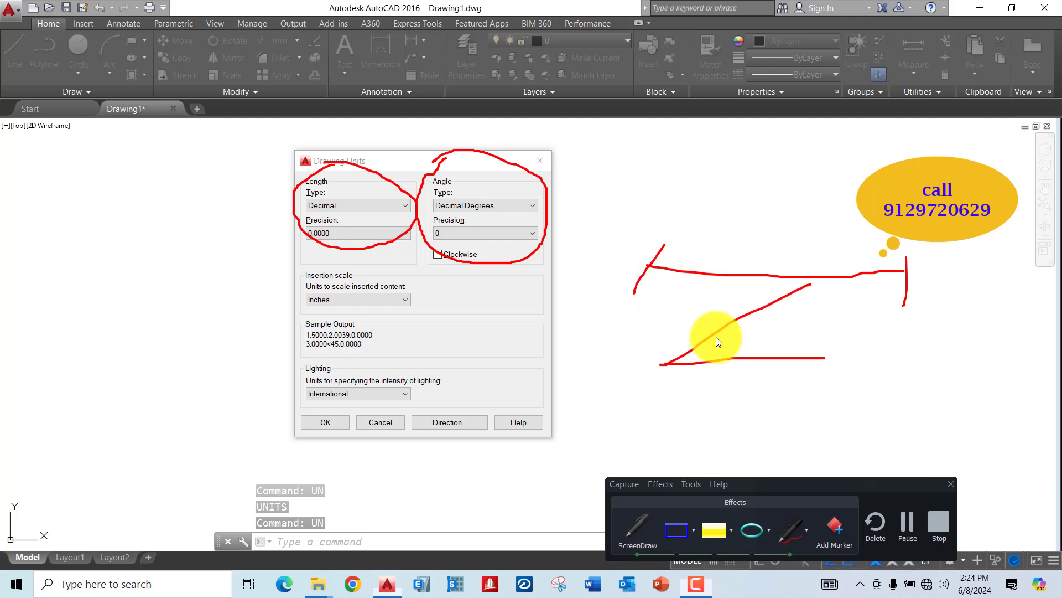
drag(780, 337, 793, 325)
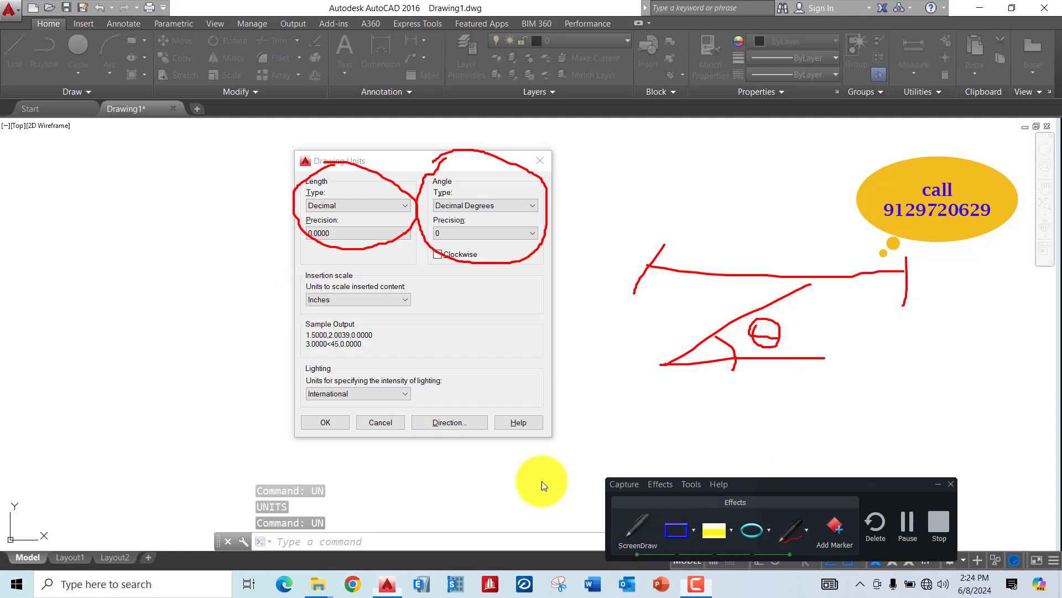
click(630, 529)
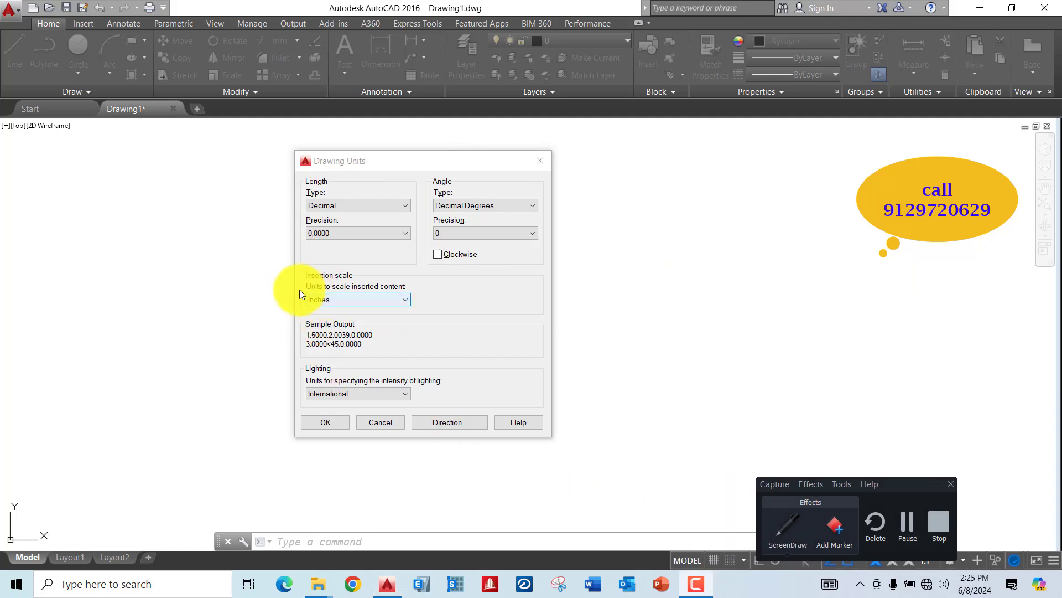
click(778, 530)
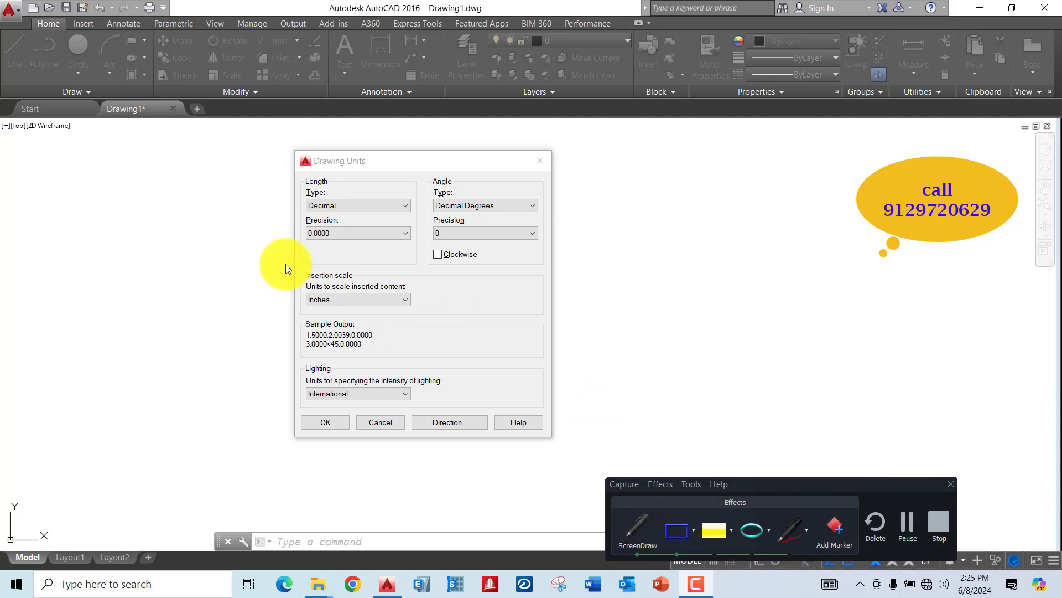
drag(285, 264, 446, 317)
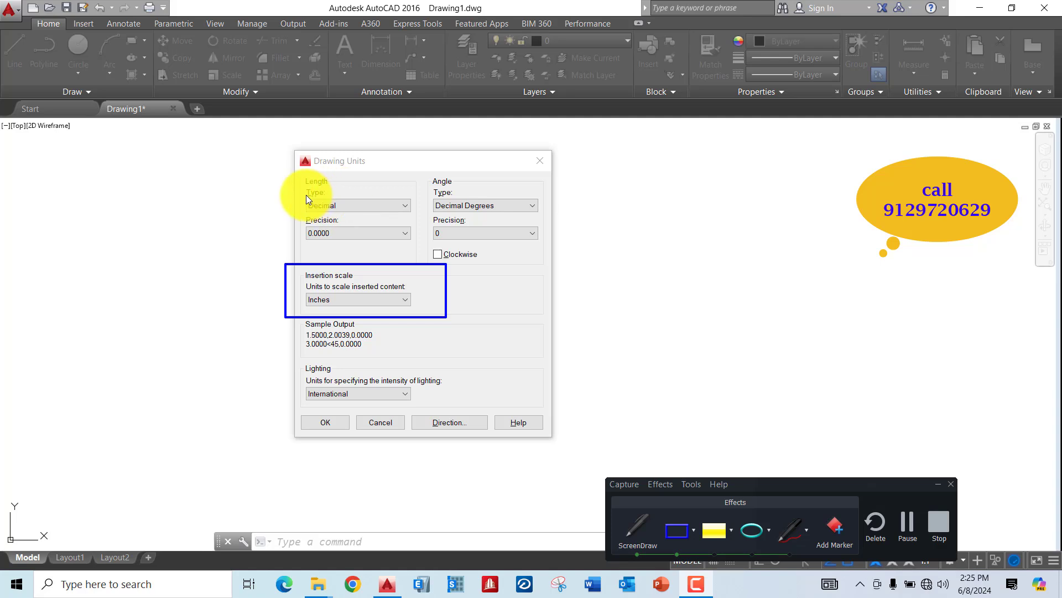
drag(285, 191, 428, 214)
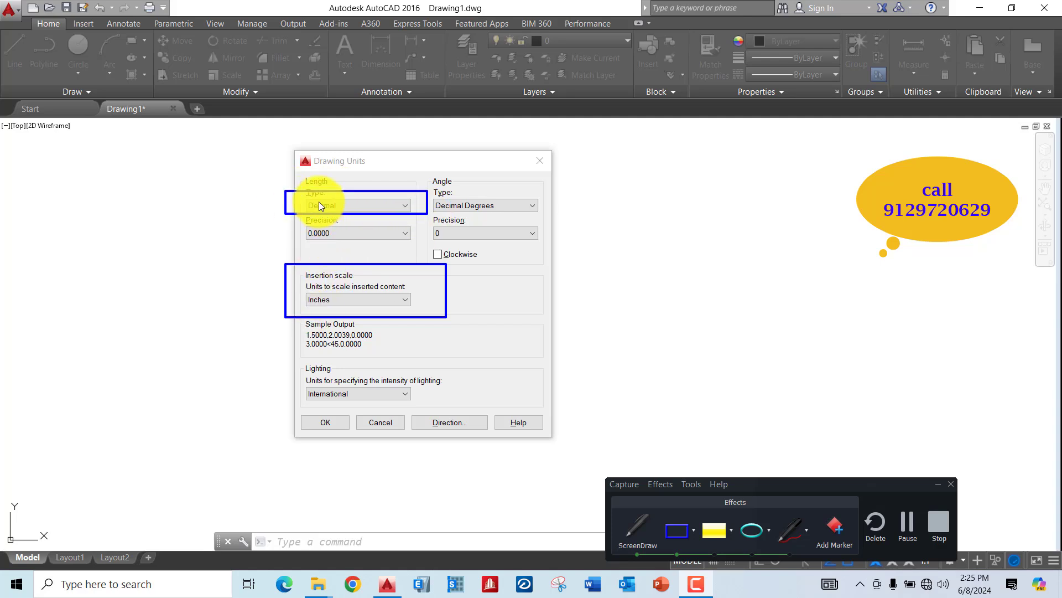
click(782, 530)
drag(244, 181, 373, 166)
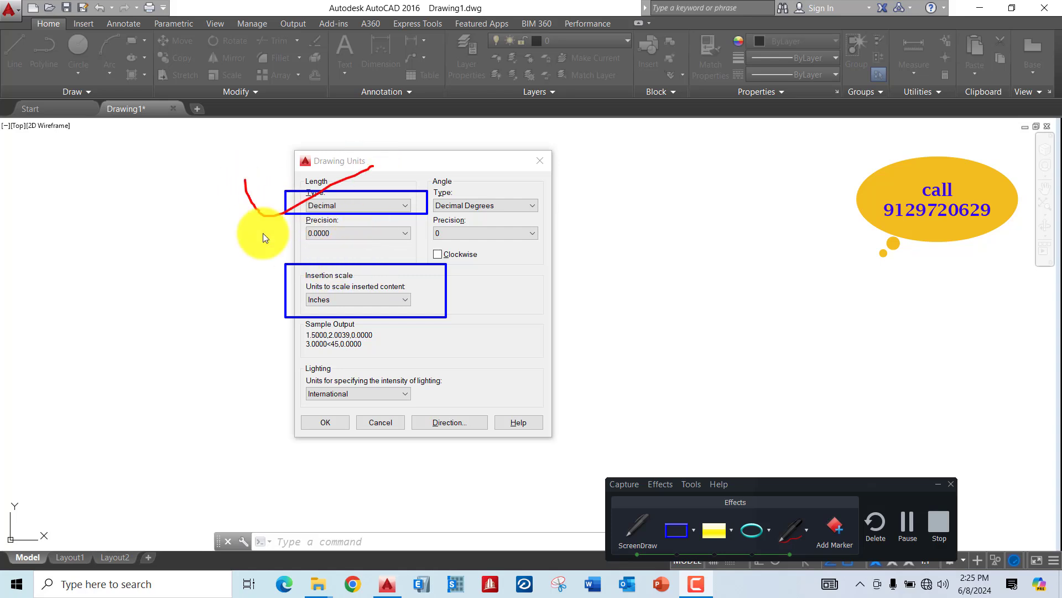
drag(297, 249, 386, 232)
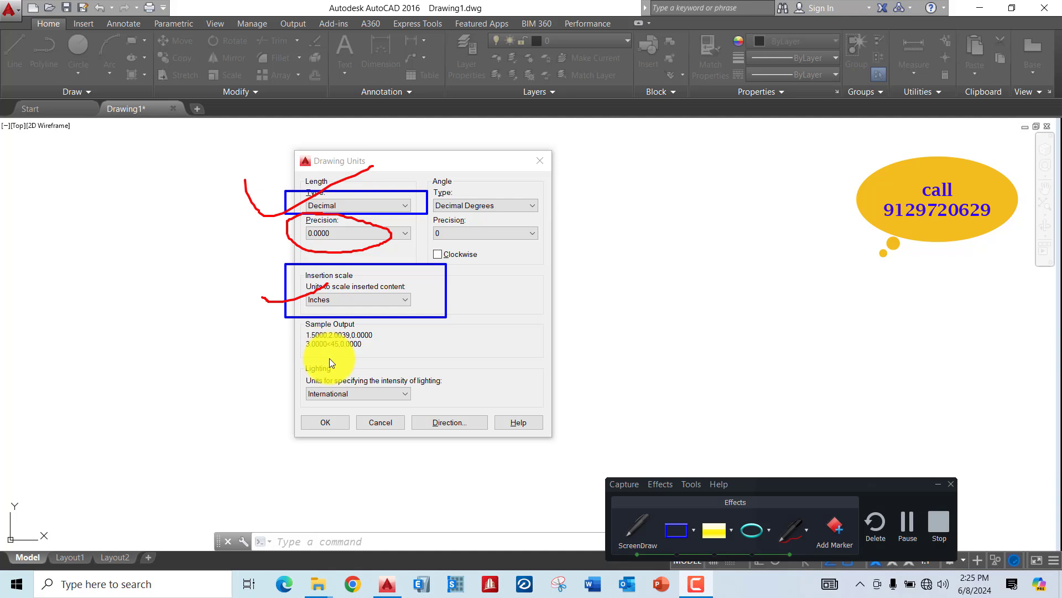
mouse_move(279, 397)
mouse_down()
mouse_move(449, 390)
mouse_move(339, 367)
mouse_up()
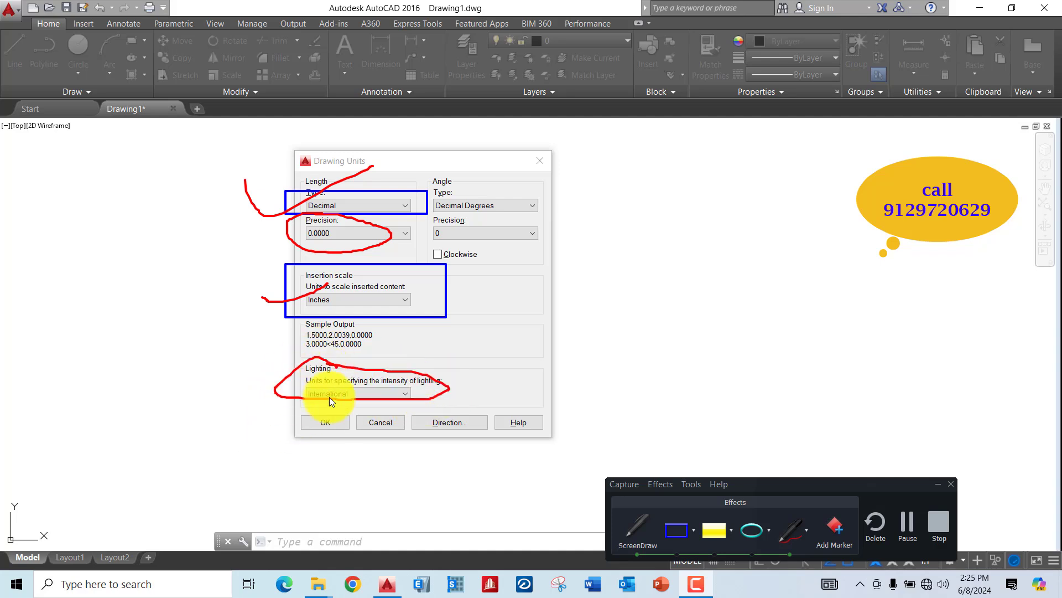
Step: Look through the unit options for lighting intensity and leave International selected
click(635, 532)
click(364, 395)
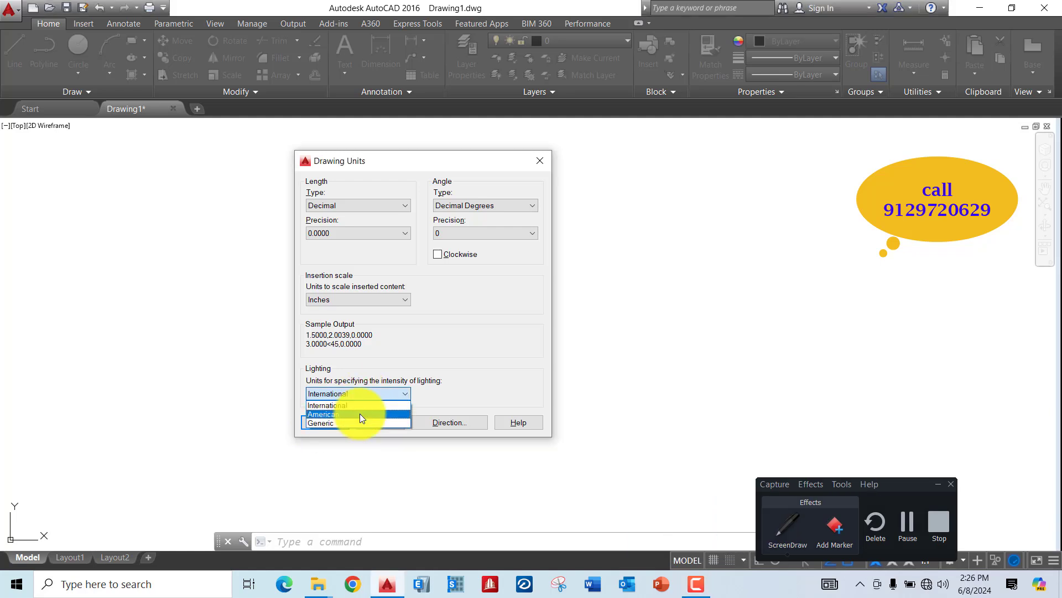
click(457, 309)
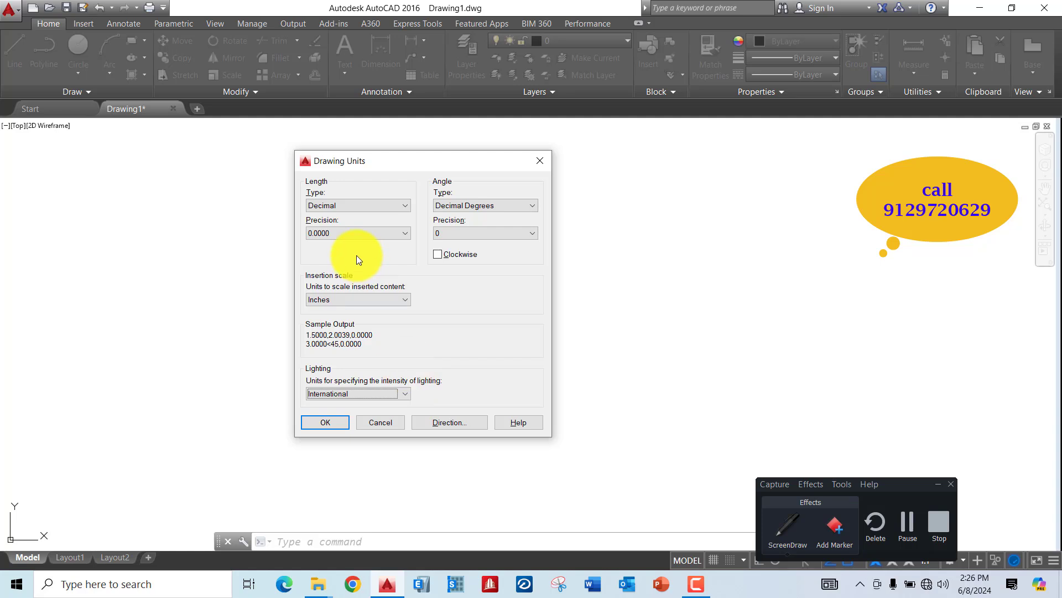
Step: Set the length type to Architectural with a precision of 0'-0 1/16"
click(366, 205)
click(337, 218)
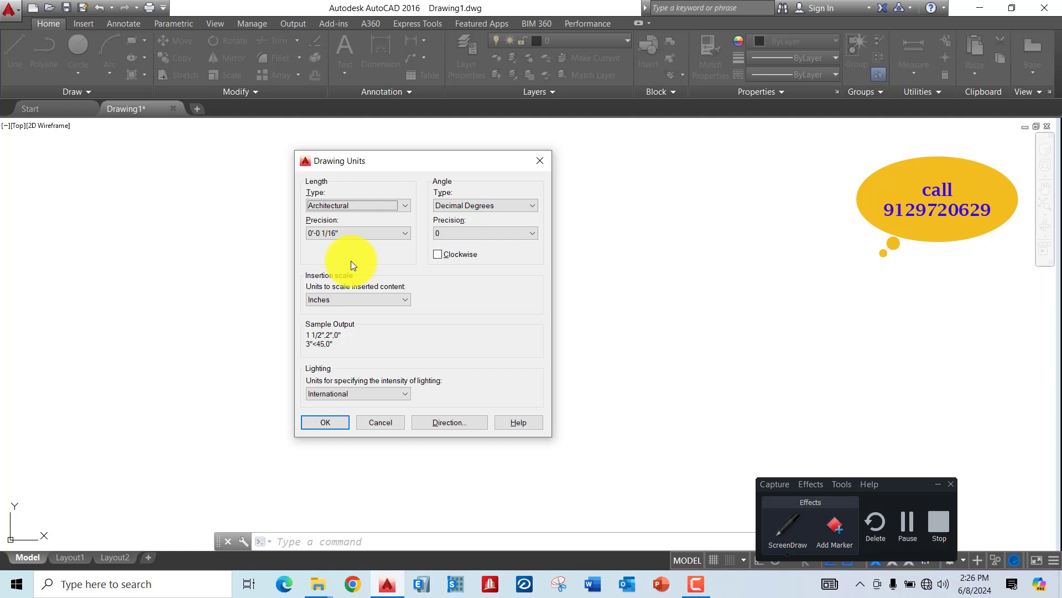
click(343, 234)
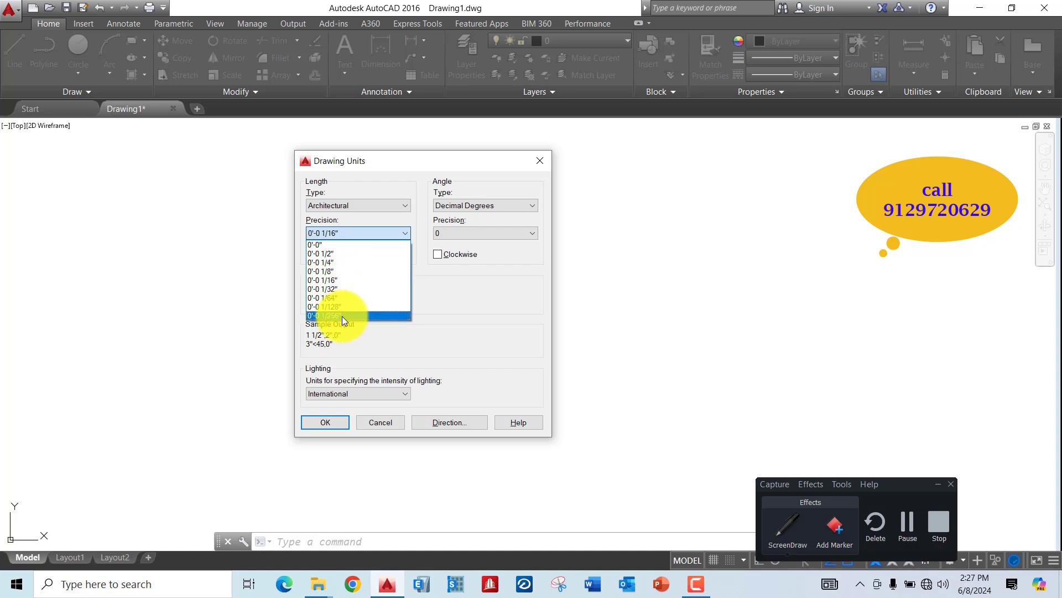
click(348, 281)
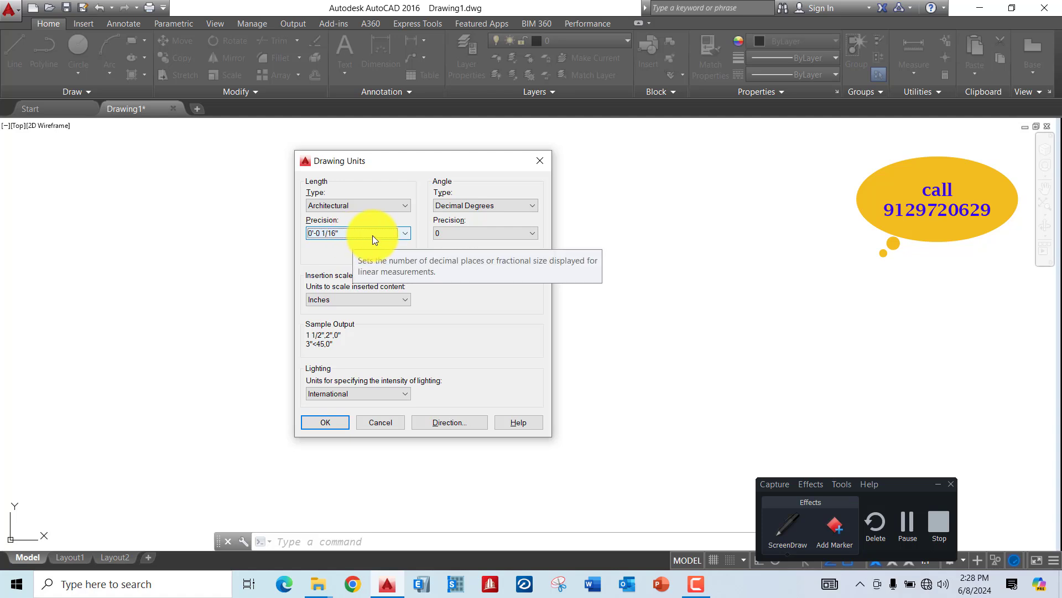
Step: Change the length precision to 0'-0 1/2"
click(389, 232)
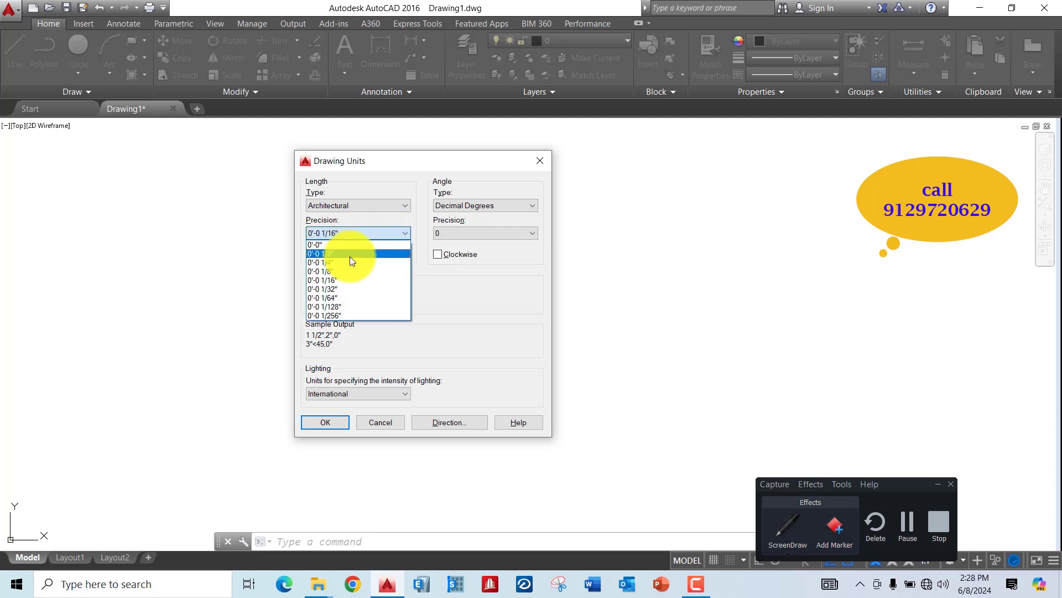
click(350, 256)
click(371, 234)
click(371, 231)
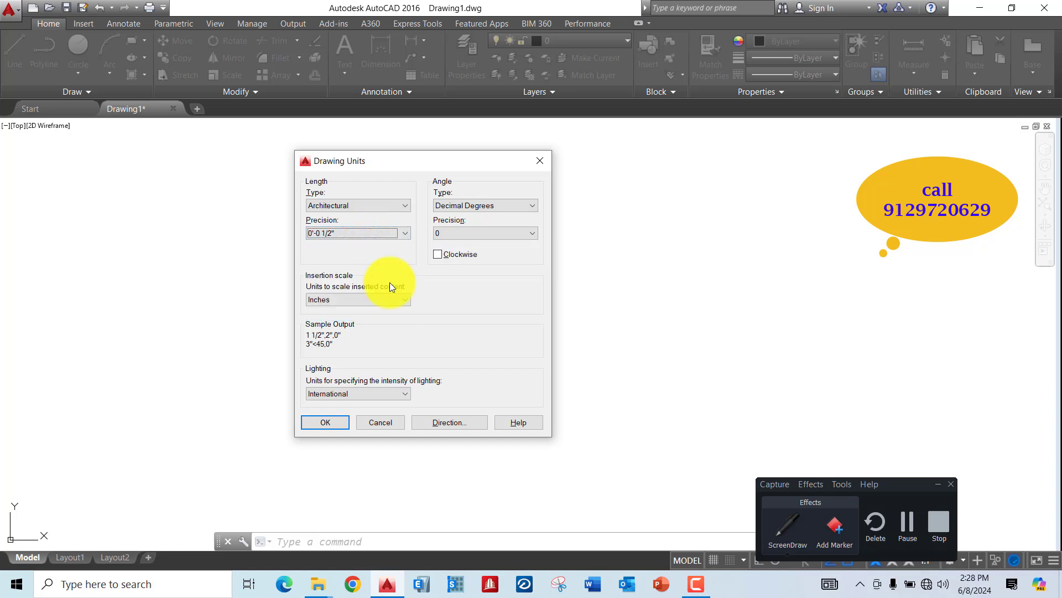
Step: Try the angle types Deg/Min/Sec, Grads and Radians in turn
click(516, 201)
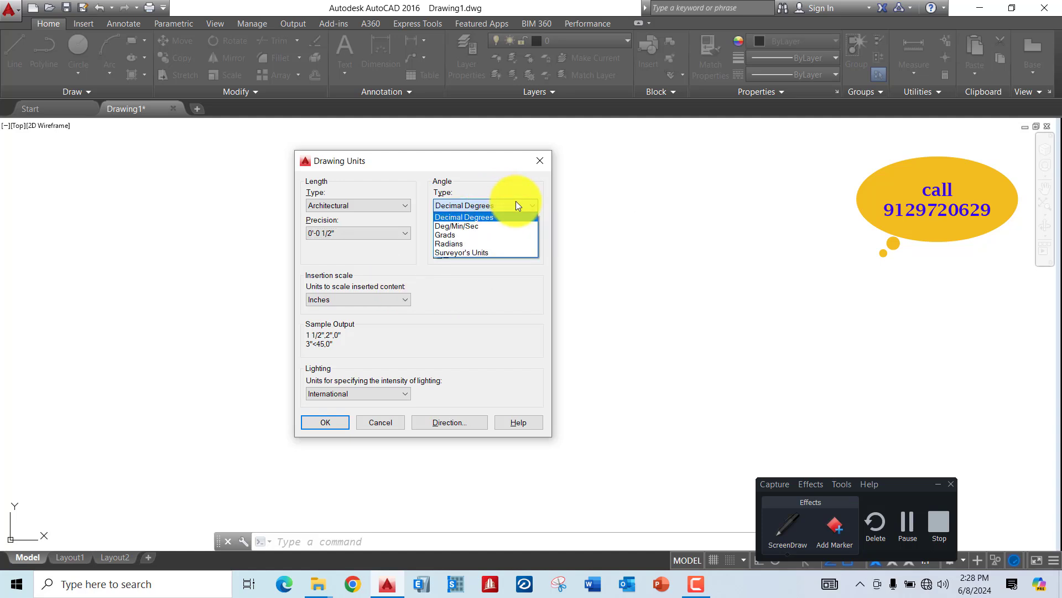
click(478, 227)
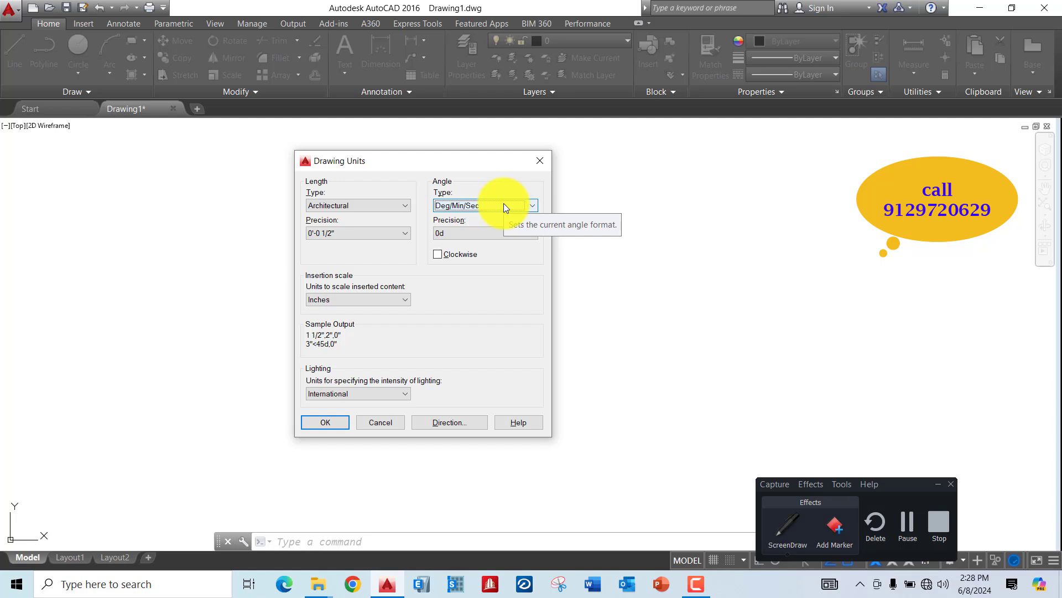
click(504, 206)
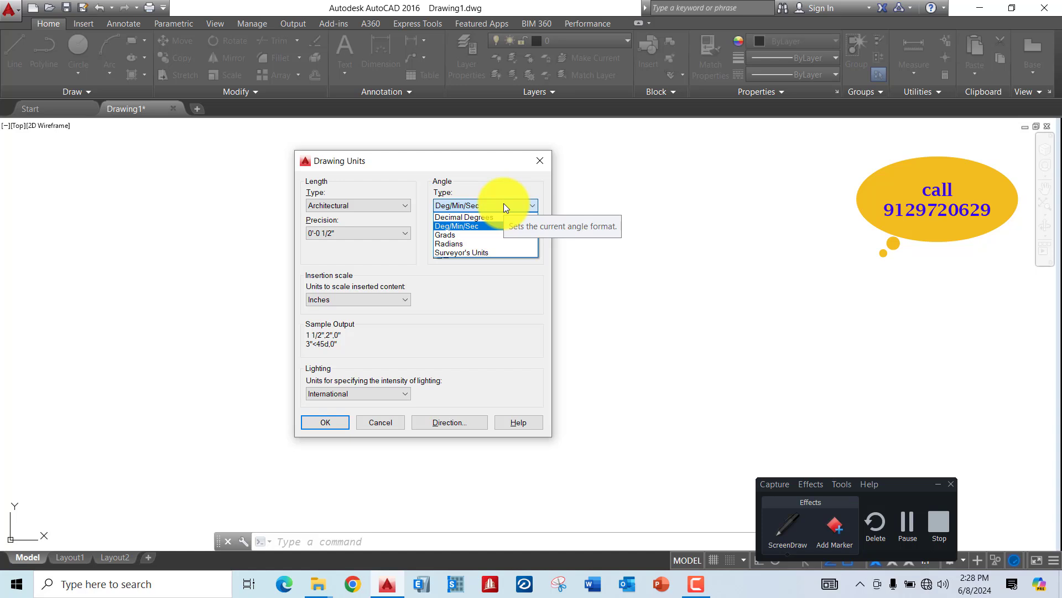
click(473, 235)
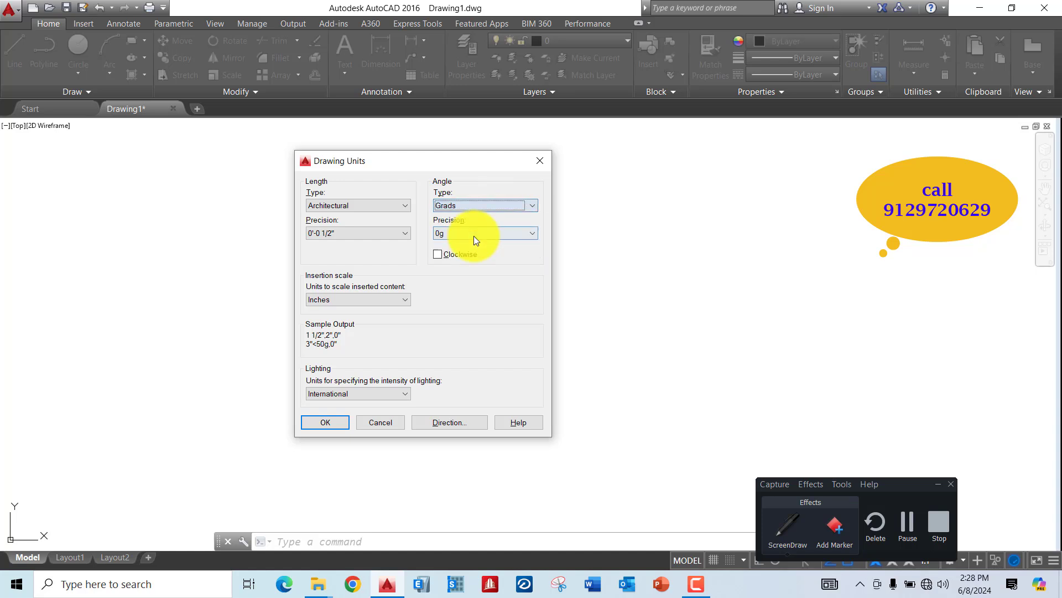
click(493, 205)
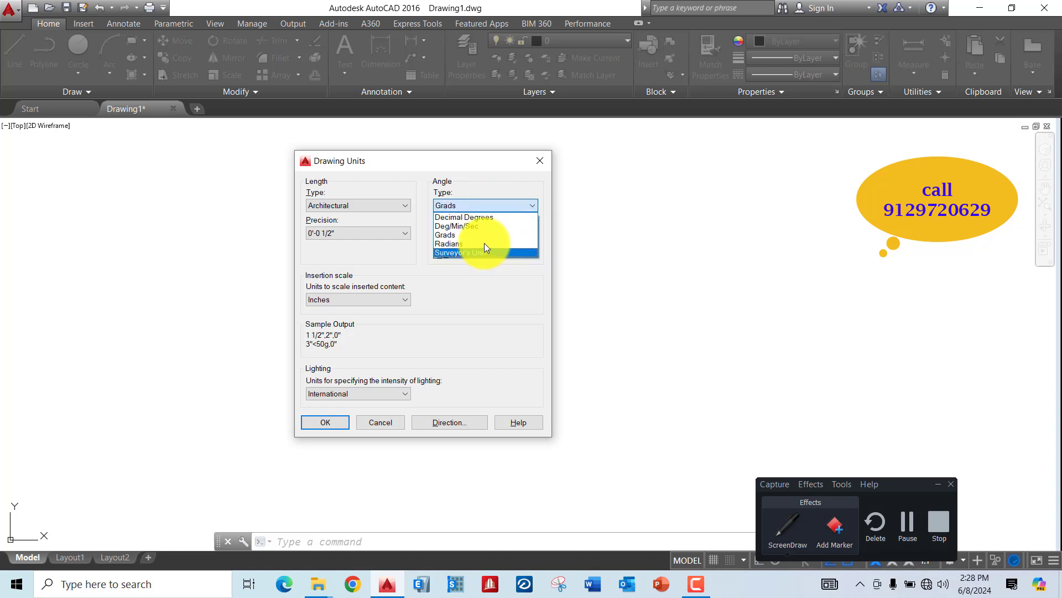
click(484, 243)
Step: Set the angle type to Surveyor's Units with a precision of N 0d E
click(485, 206)
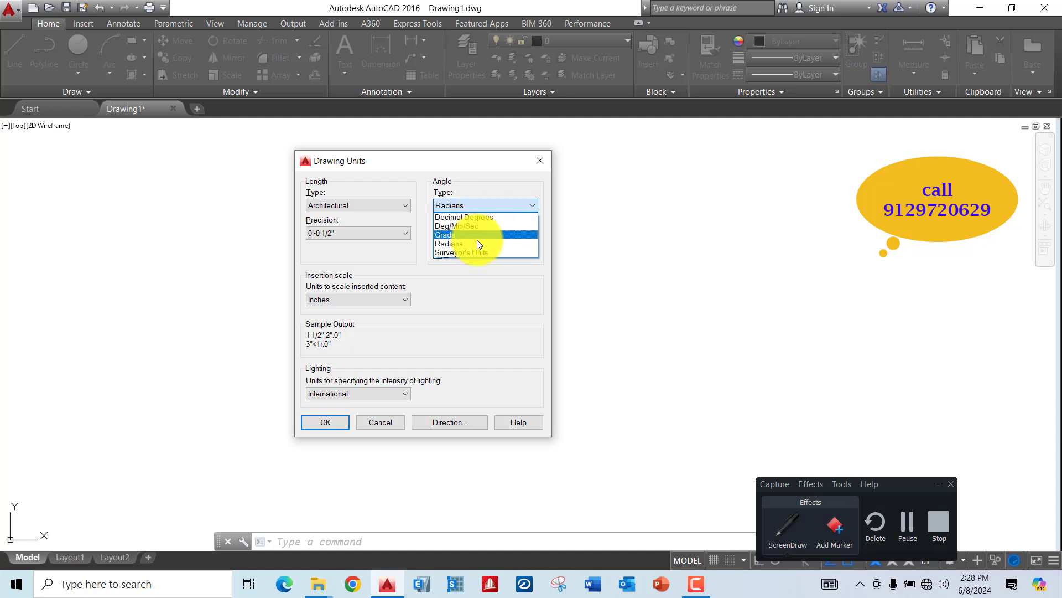
click(473, 252)
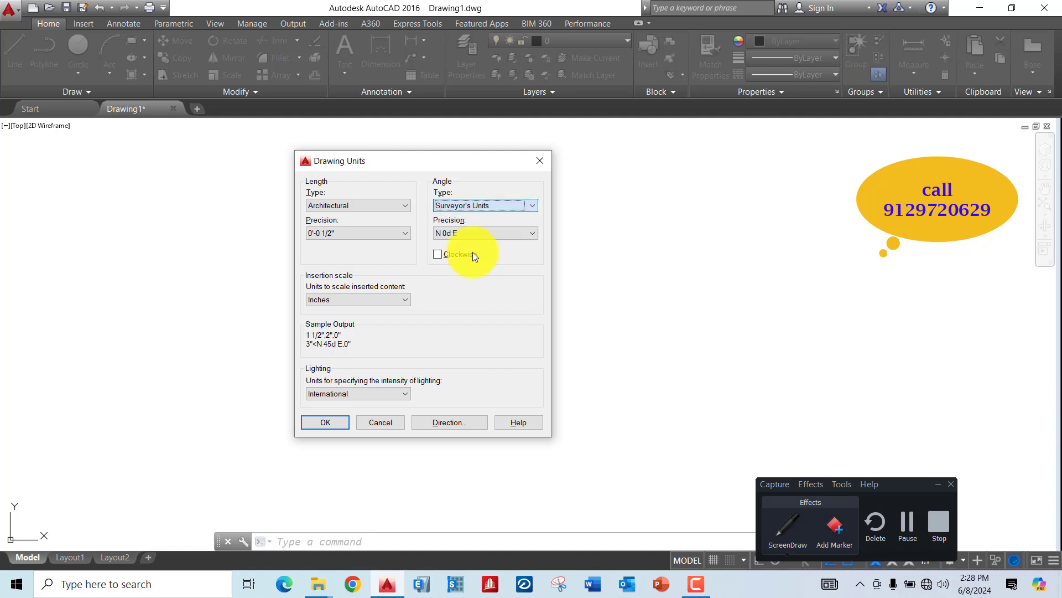
click(505, 236)
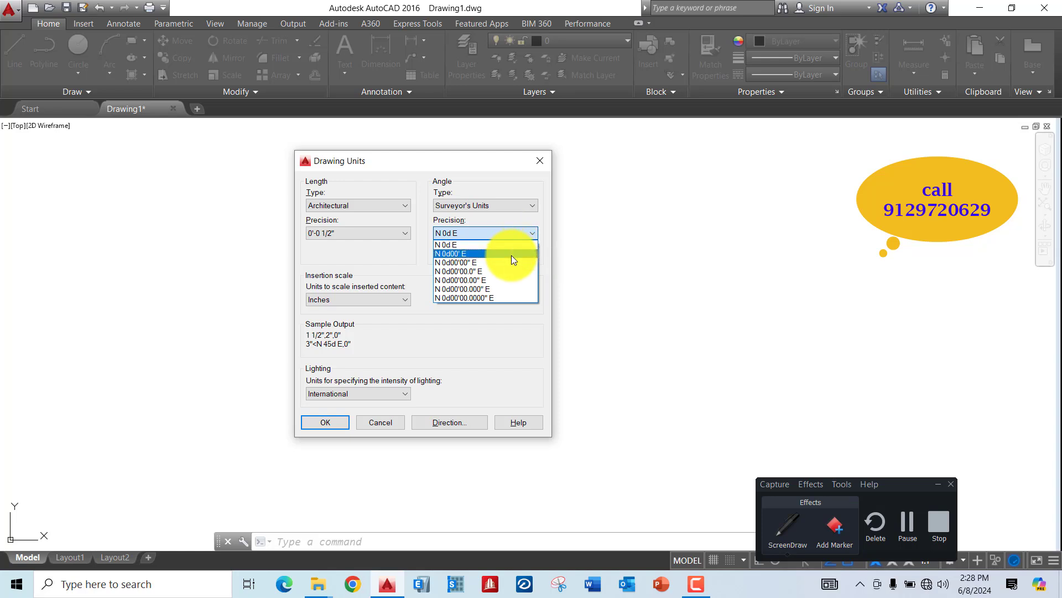
click(507, 244)
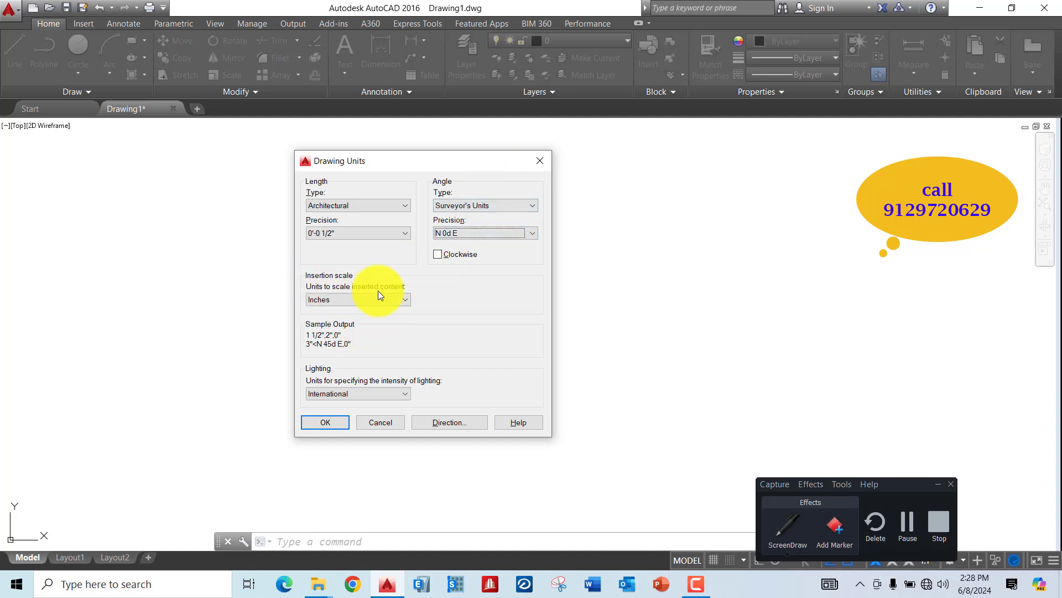
Step: Look through the insertion scale unit options and leave Inches selected
click(794, 523)
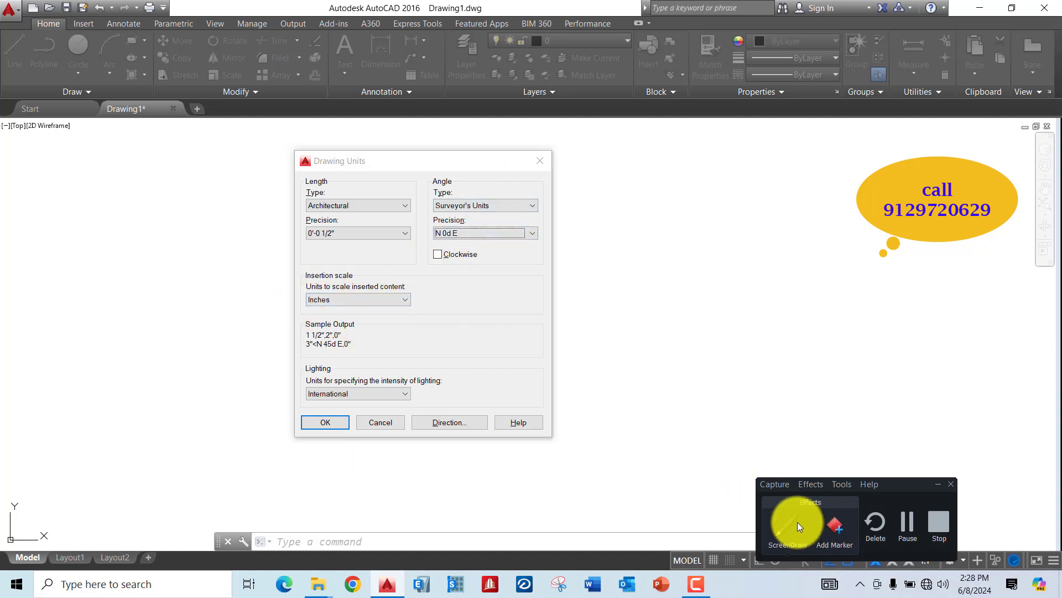
click(676, 531)
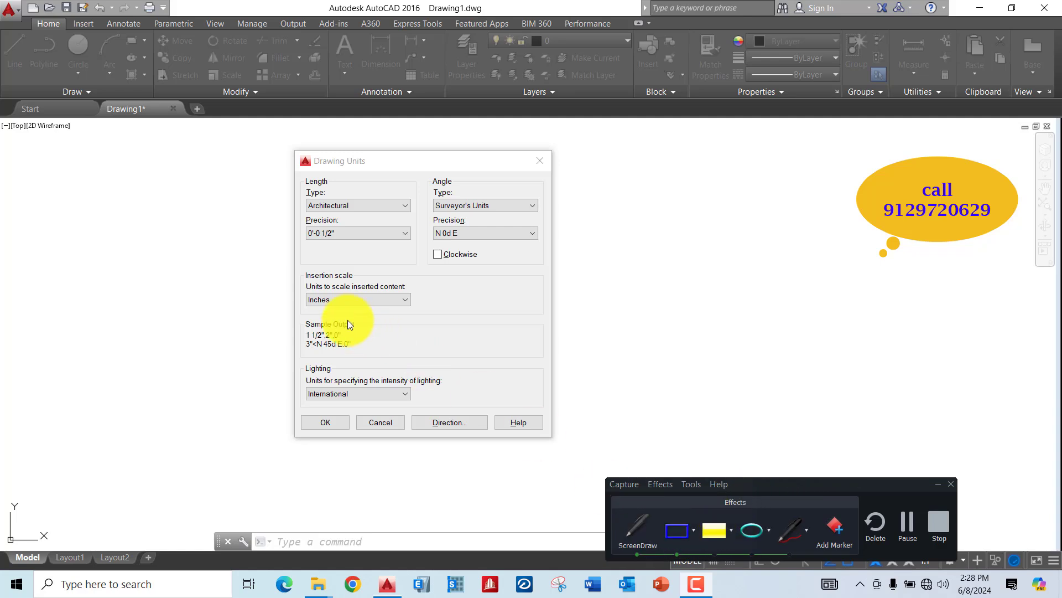
drag(330, 308, 441, 321)
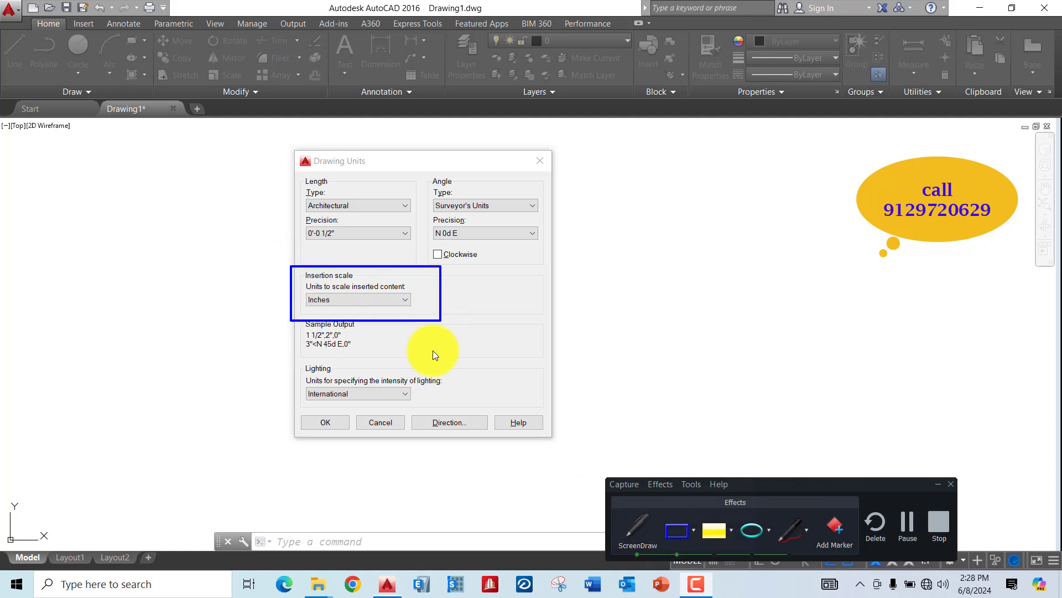
click(635, 522)
click(355, 301)
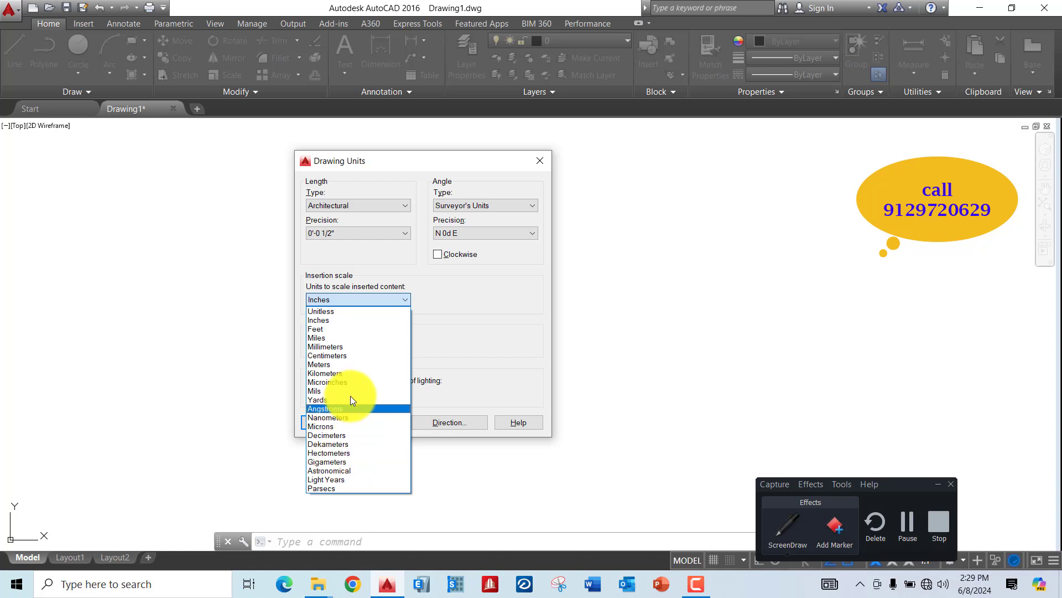
click(421, 277)
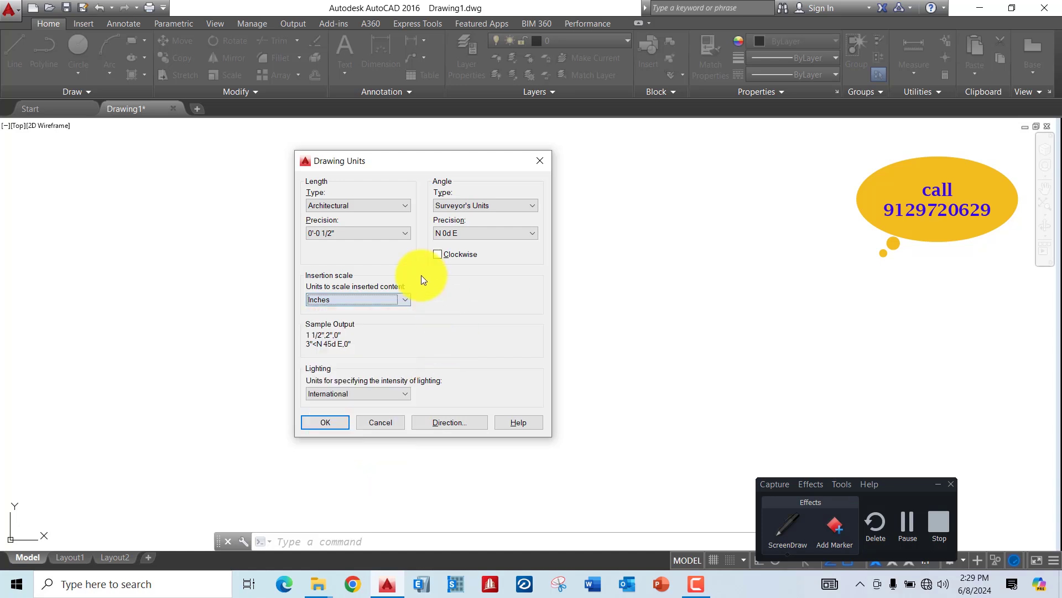
Step: Try the length types Decimal, Fractional and Scientific in turn
click(367, 205)
click(343, 225)
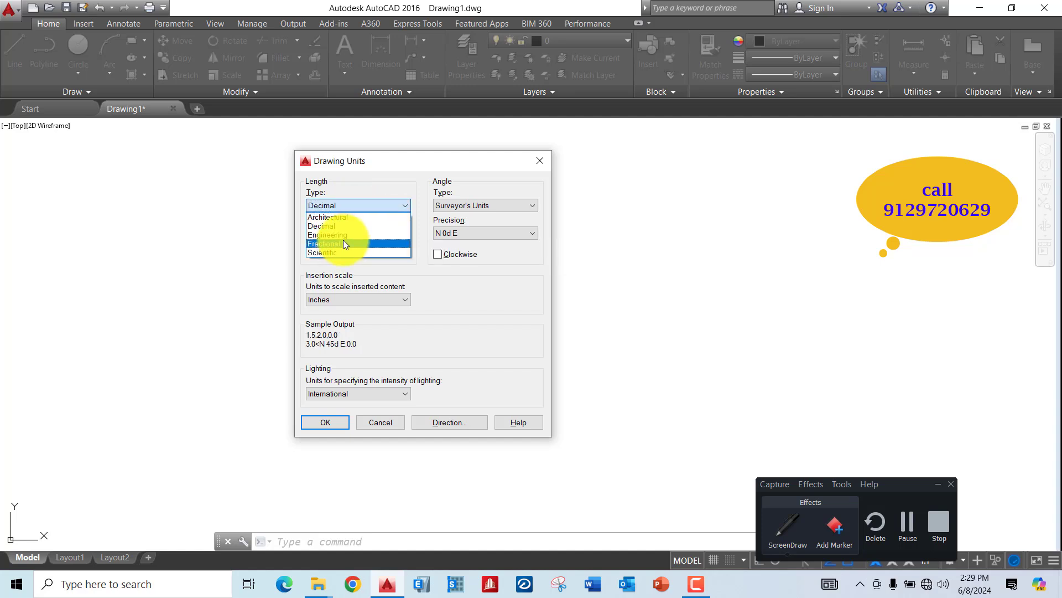
click(343, 240)
click(360, 205)
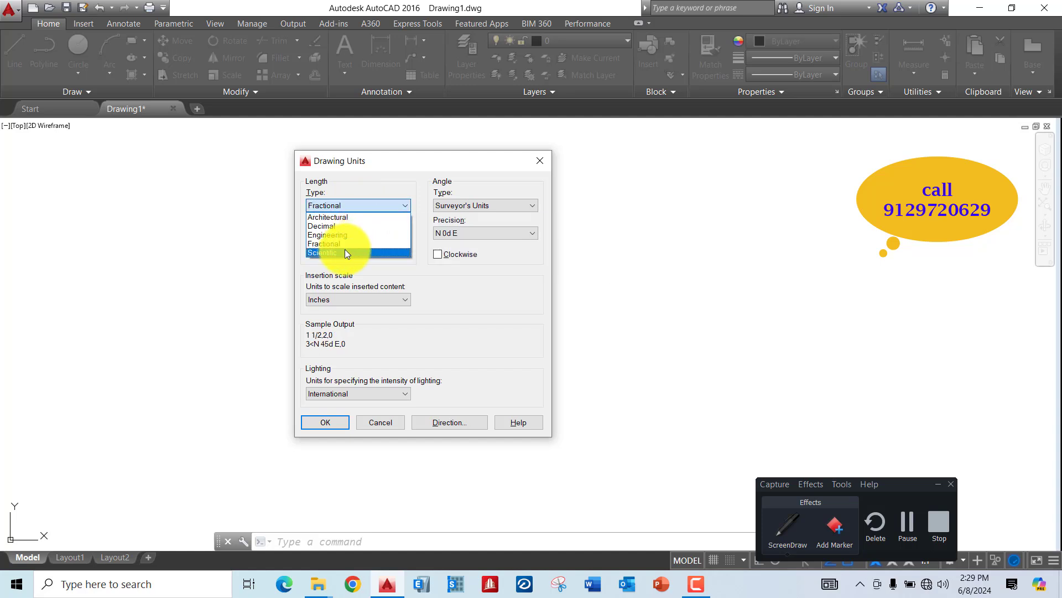
click(344, 248)
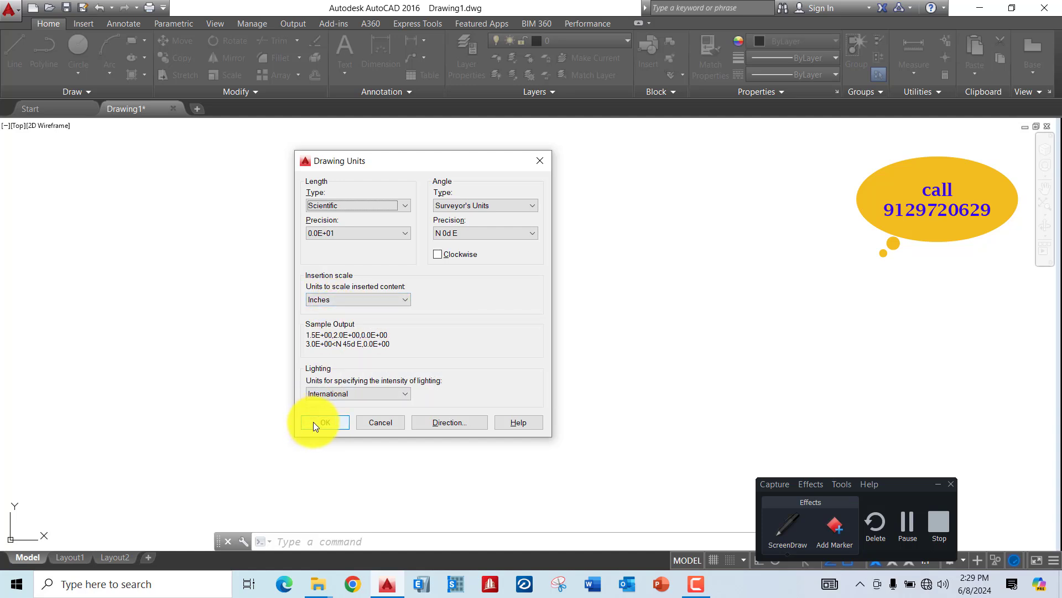
Step: Return the length type to Architectural and set its precision to 0'-0 1/16"
click(362, 206)
click(341, 216)
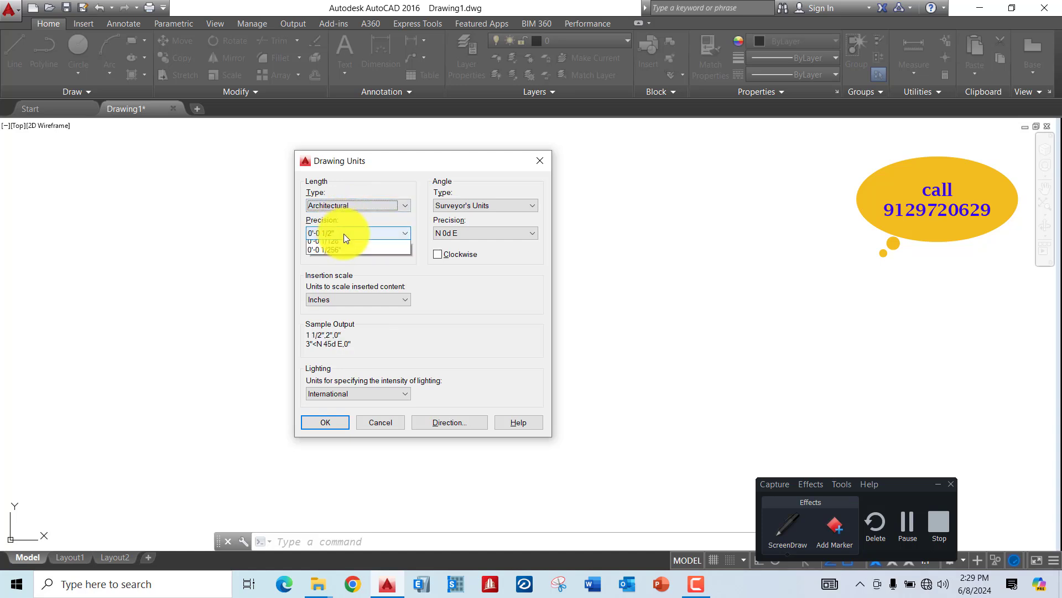
click(344, 233)
click(333, 279)
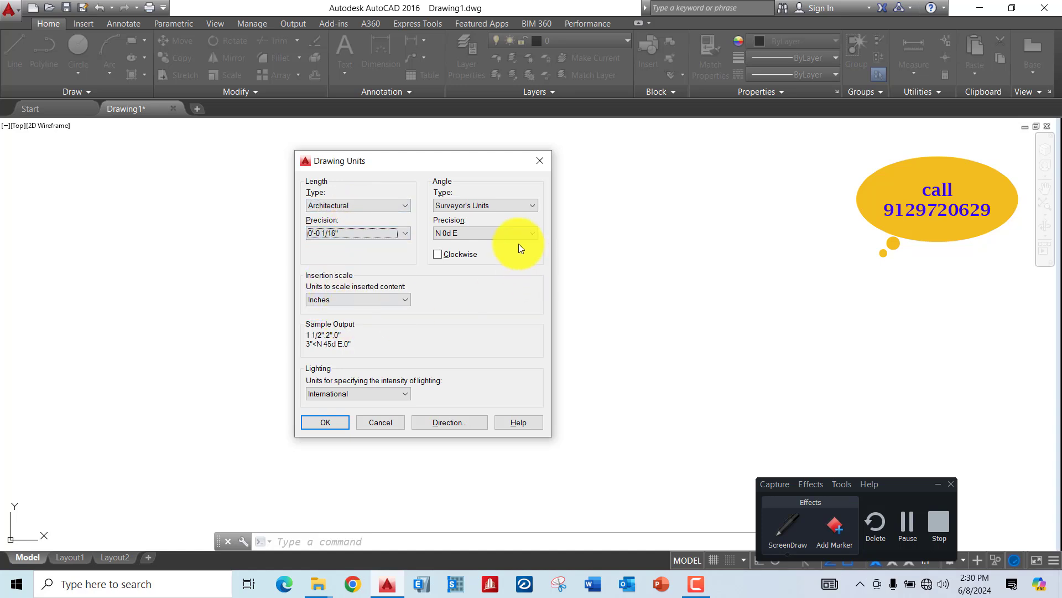
Step: Set the angle type to Deg/Min/Sec and keep Inches as the insertion scale
click(500, 205)
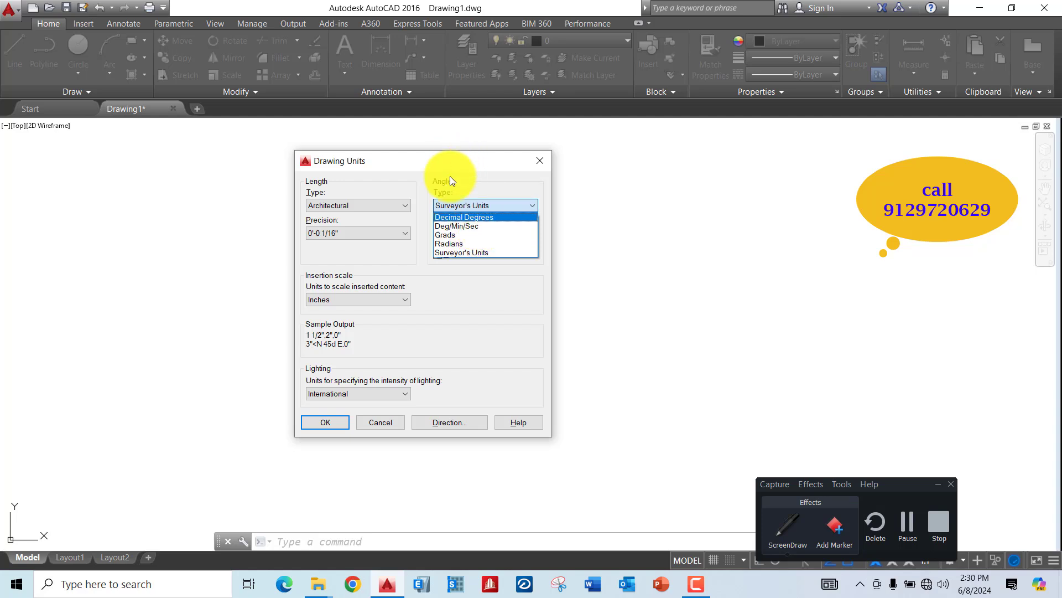
click(470, 227)
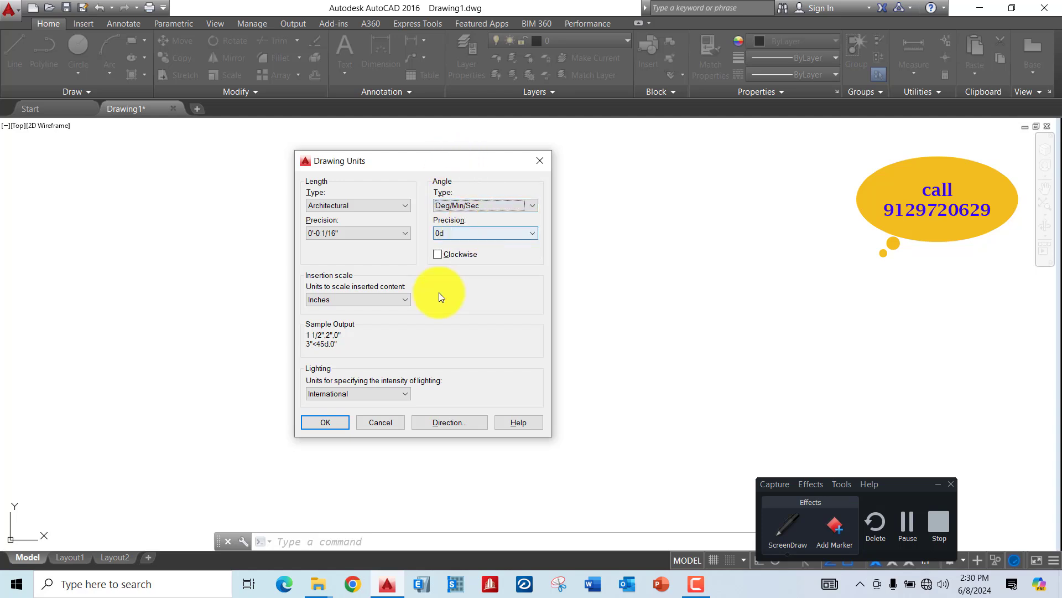
click(354, 301)
click(355, 300)
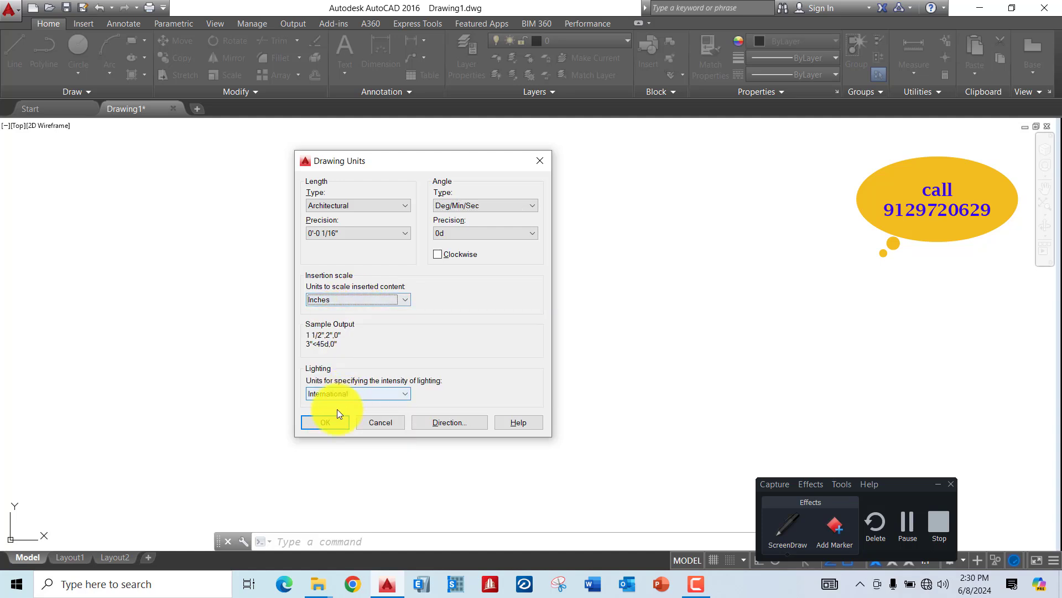
Step: Keep International as the lighting unit and apply the drawing units settings
click(357, 396)
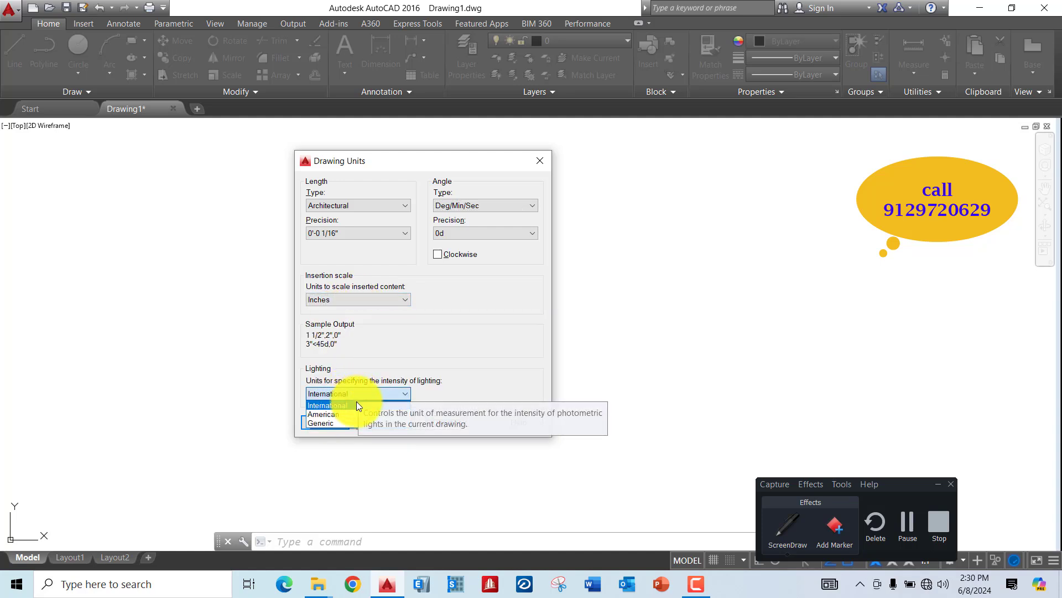
click(364, 394)
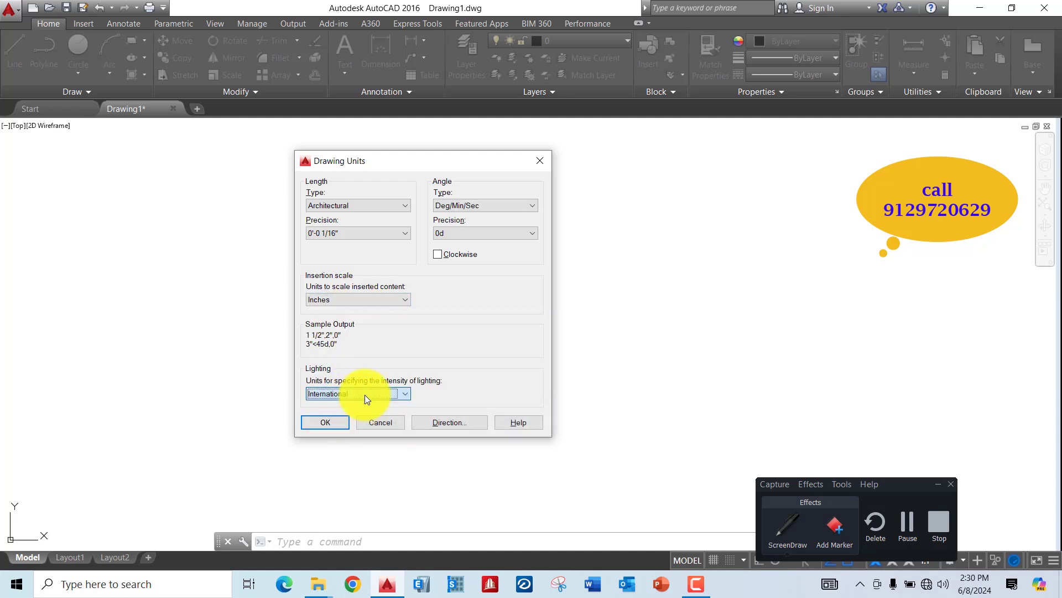
click(325, 422)
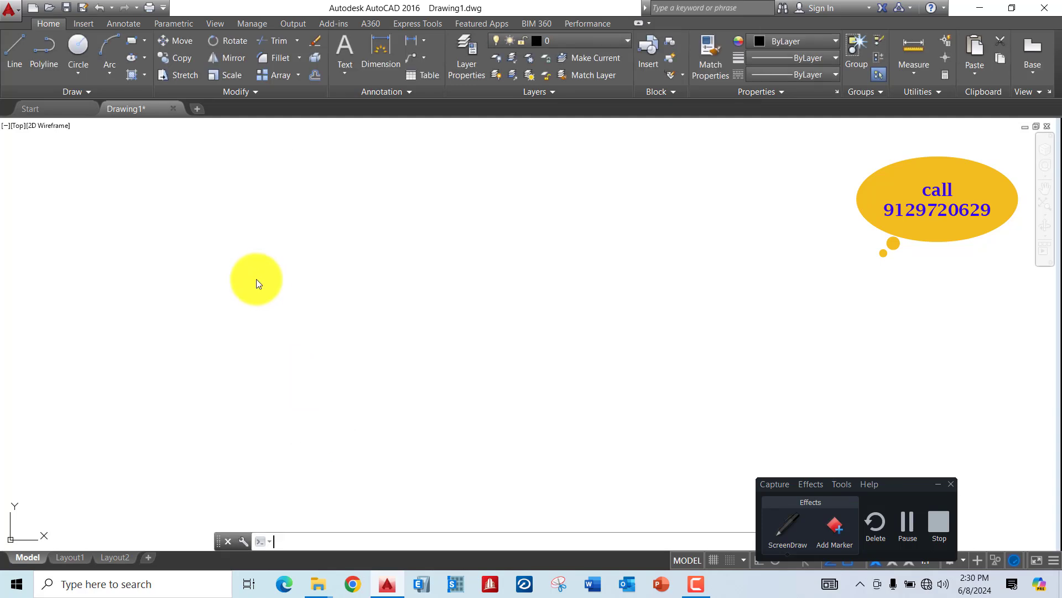
Step: Clear the stray selection and start the Line command
text(l)
double_click(219, 267)
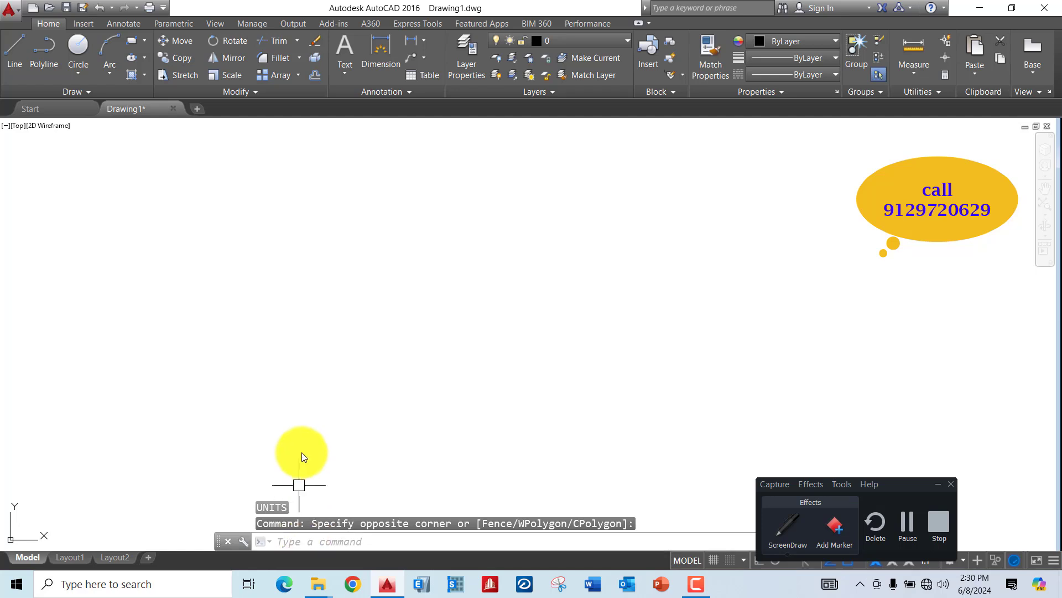
click(348, 295)
text(L)
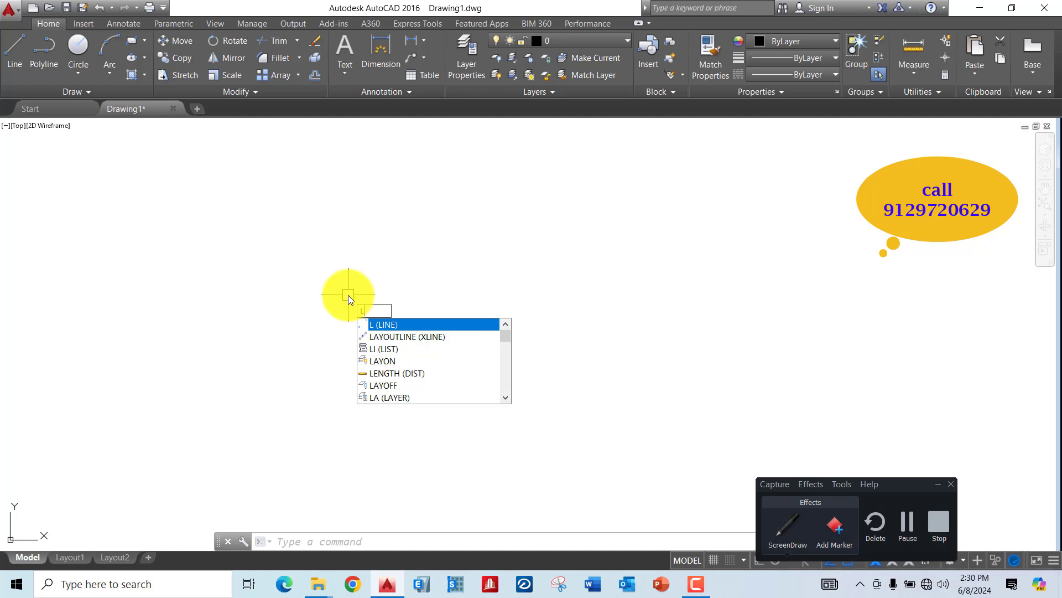
key(Return)
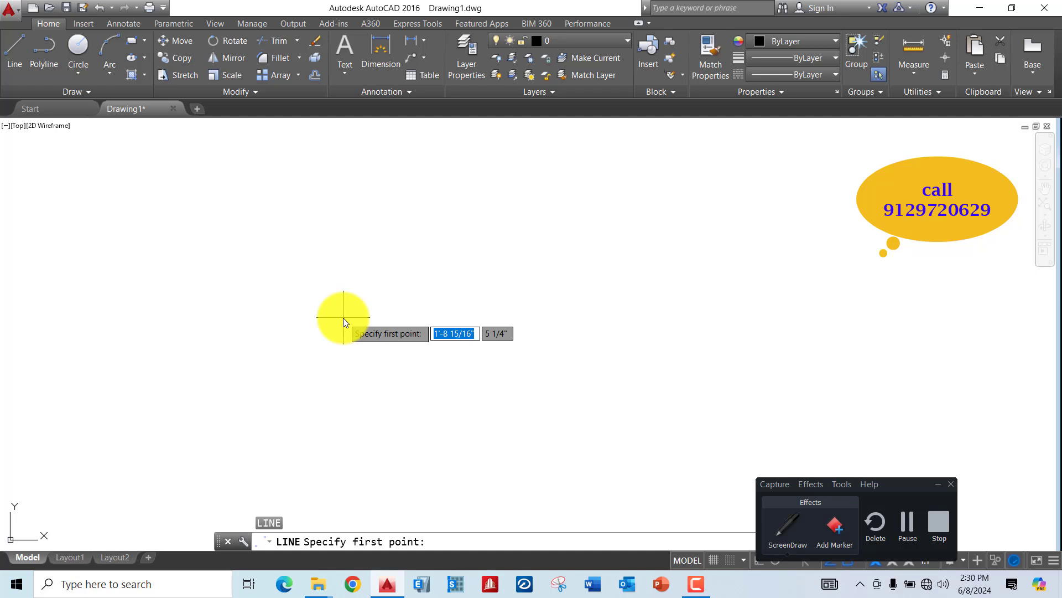
click(782, 525)
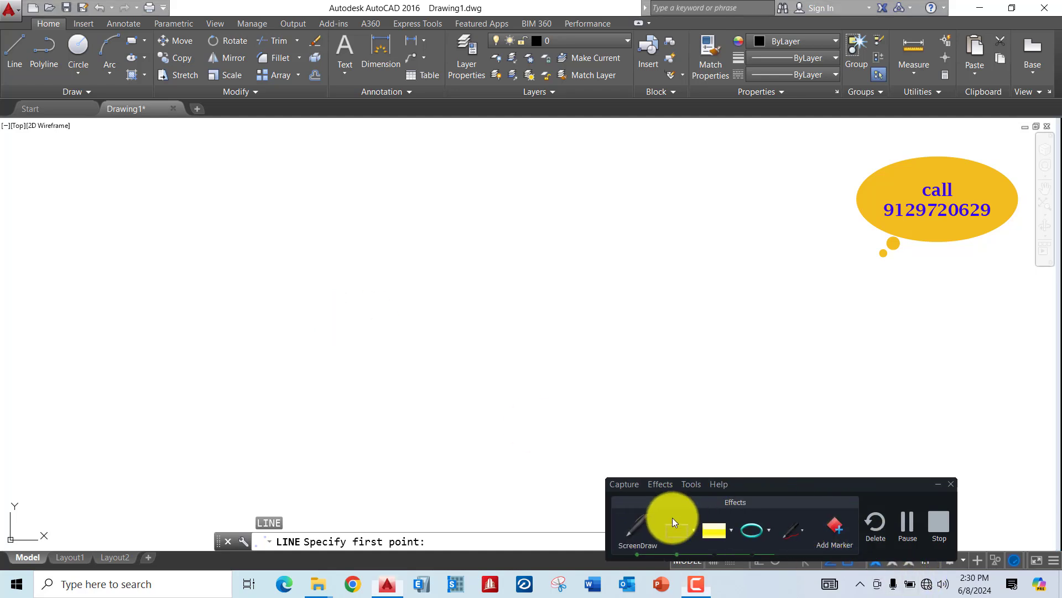
drag(218, 521, 541, 555)
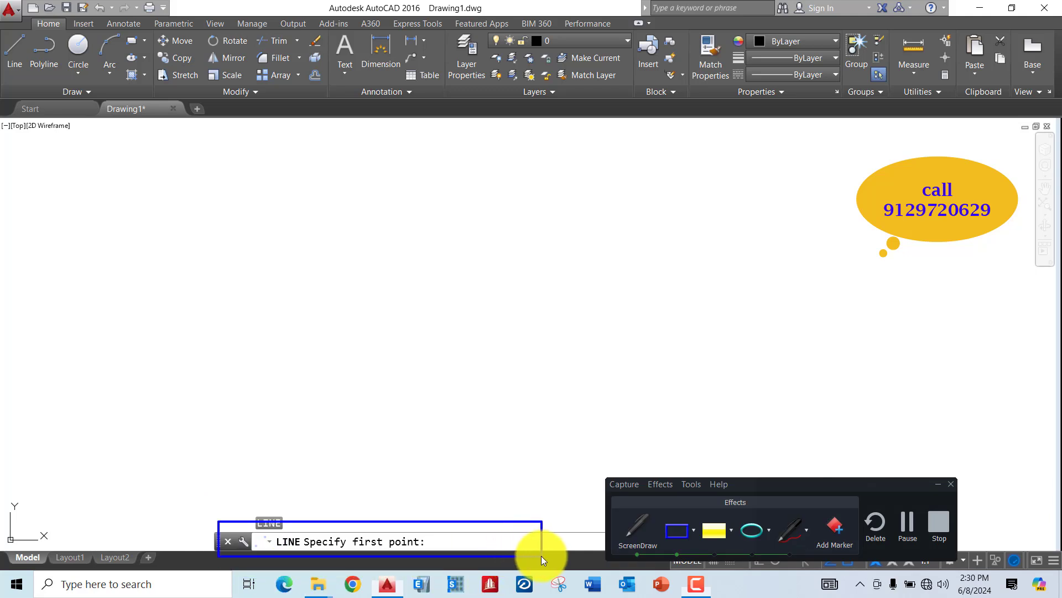
click(792, 532)
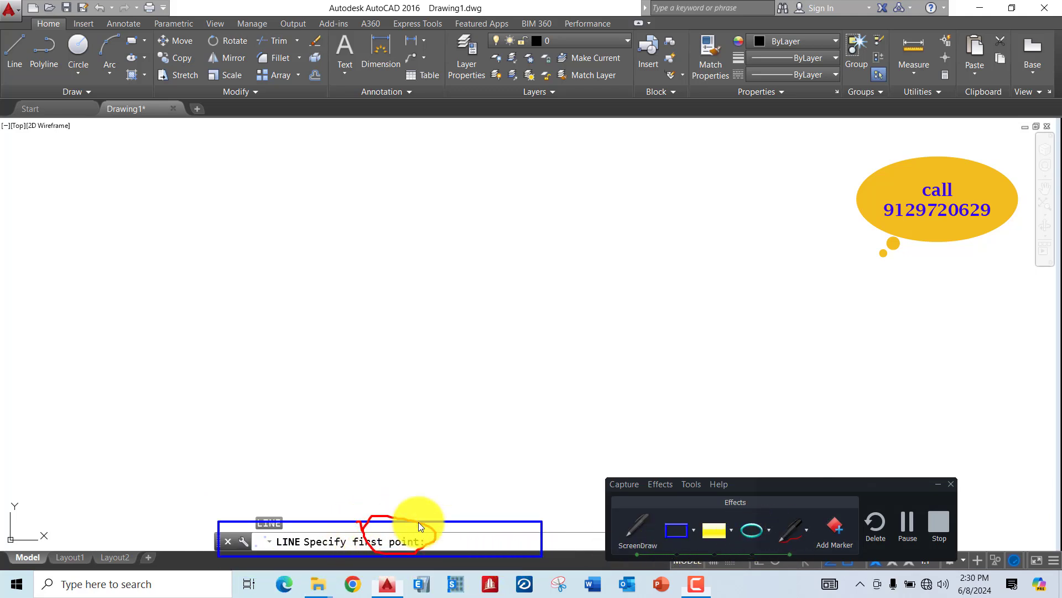
click(642, 526)
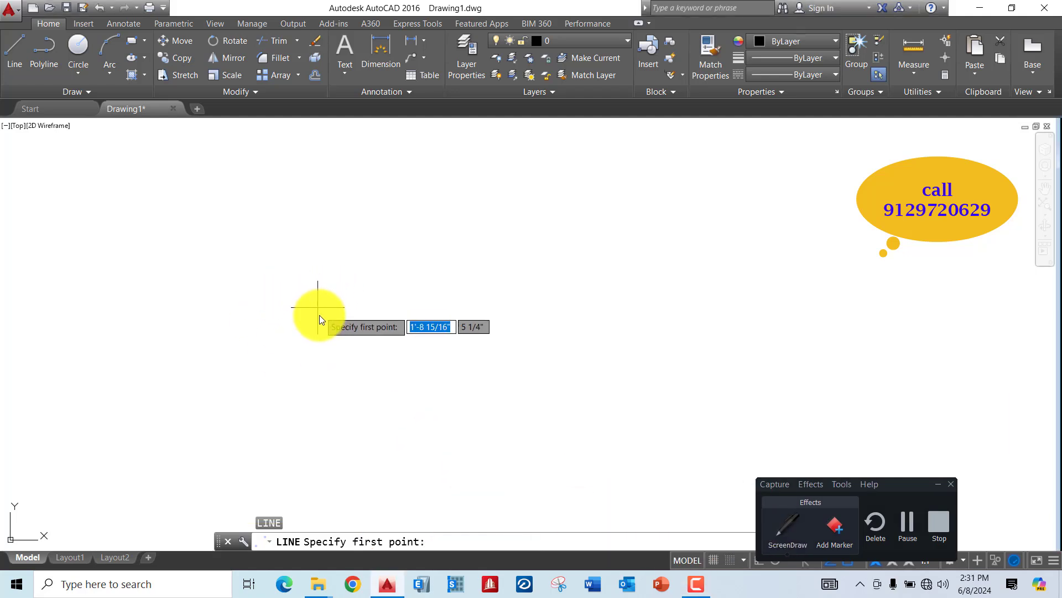
Step: Place the line's first point in the left half of the drawing area and turn on Ortho mode
click(303, 302)
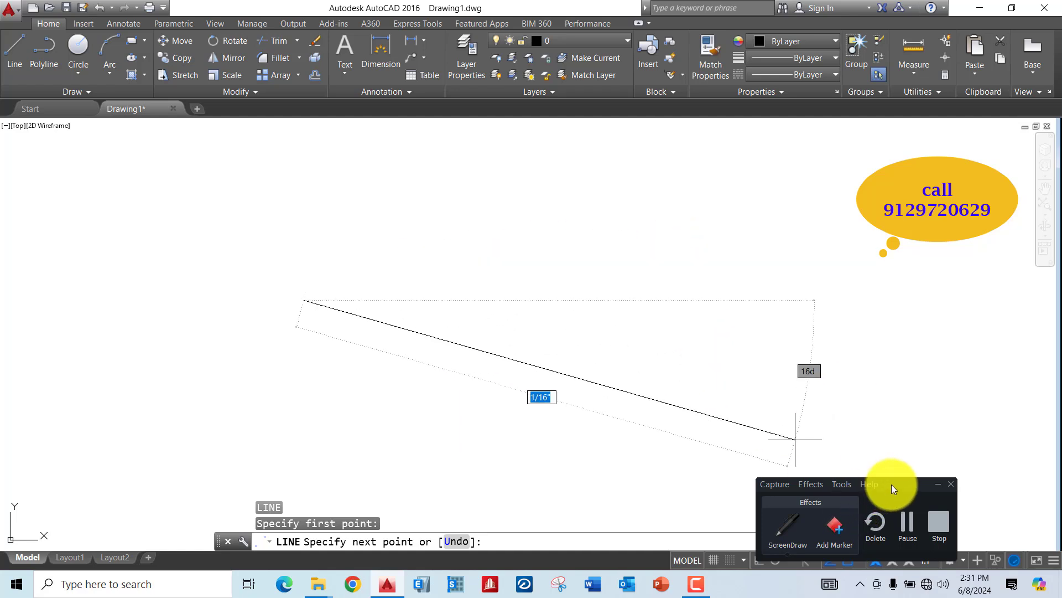
drag(891, 484, 939, 406)
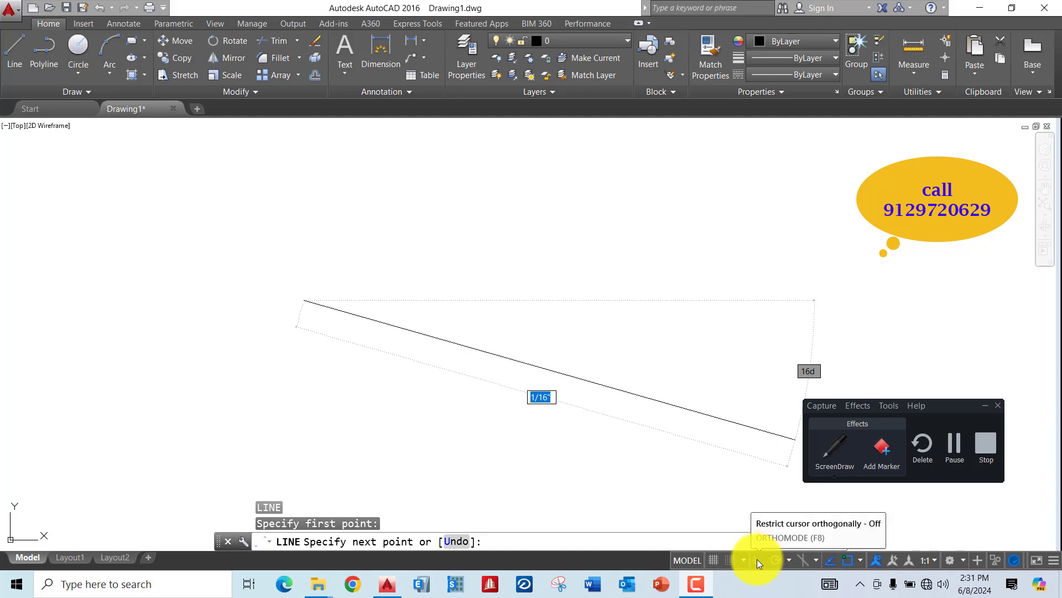
click(828, 456)
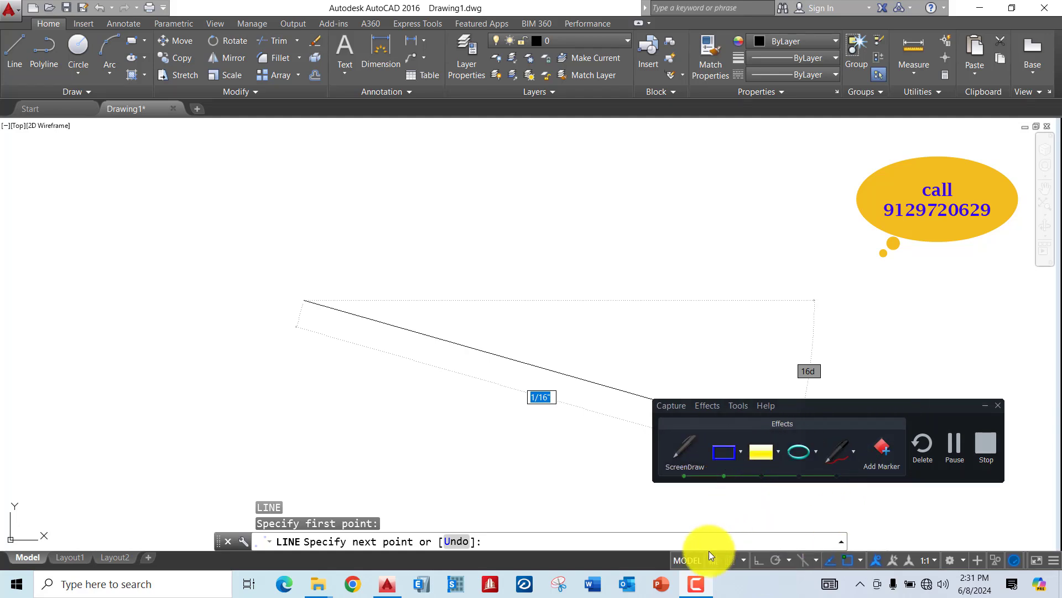
drag(756, 563, 776, 575)
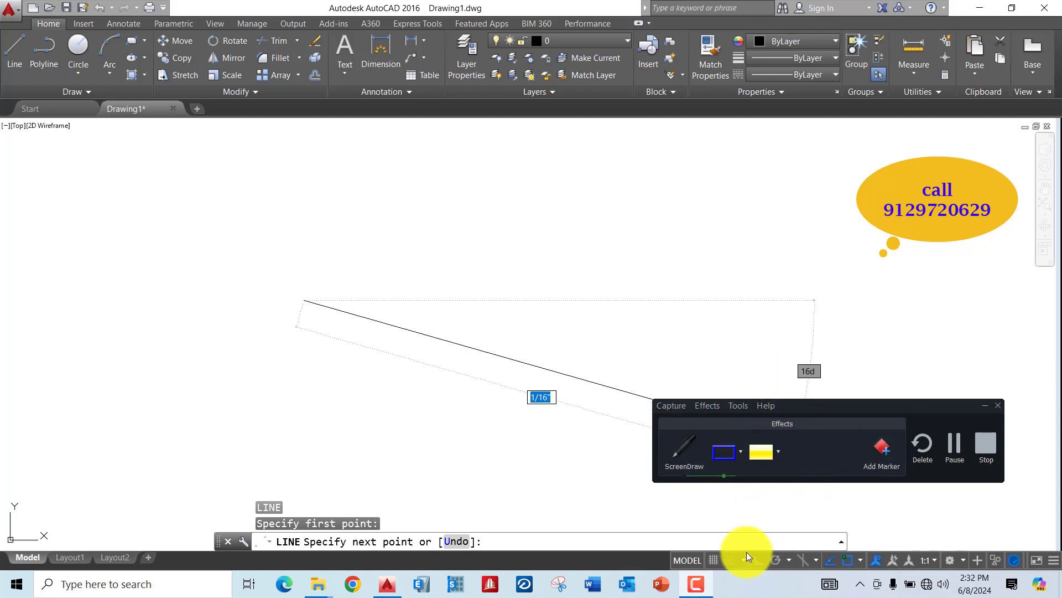
key(Escape)
click(760, 565)
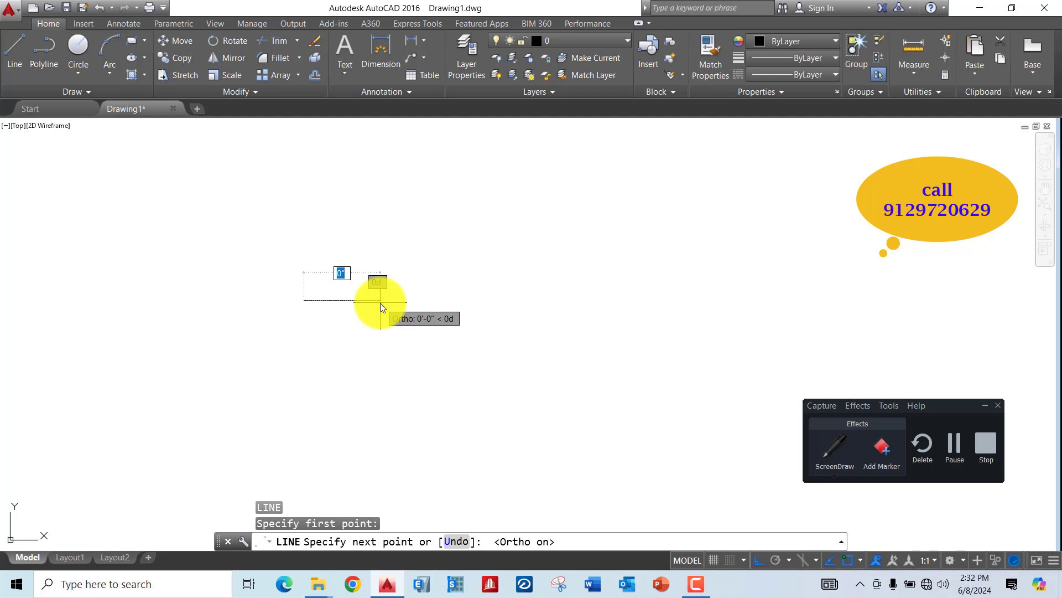
Step: Try to enter 20'3" as the length of the horizontal line
text(20'3)
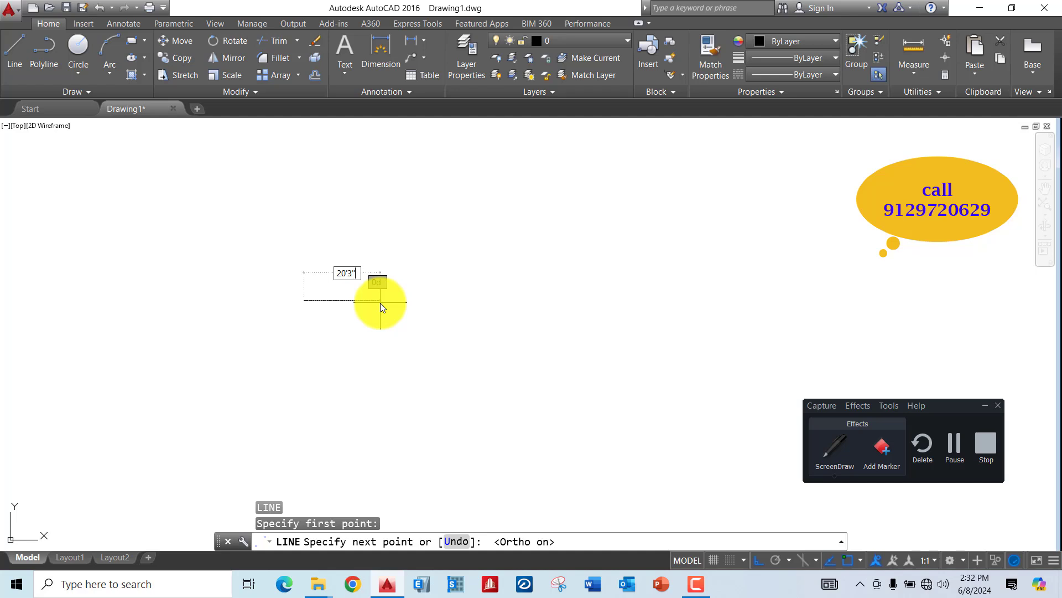
key(Return)
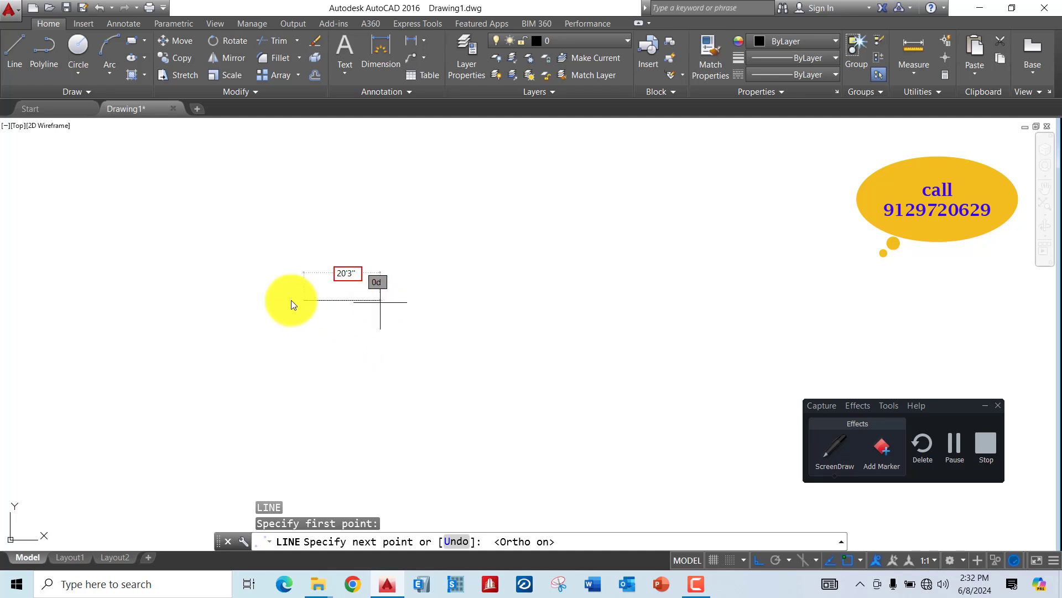
key(Escape)
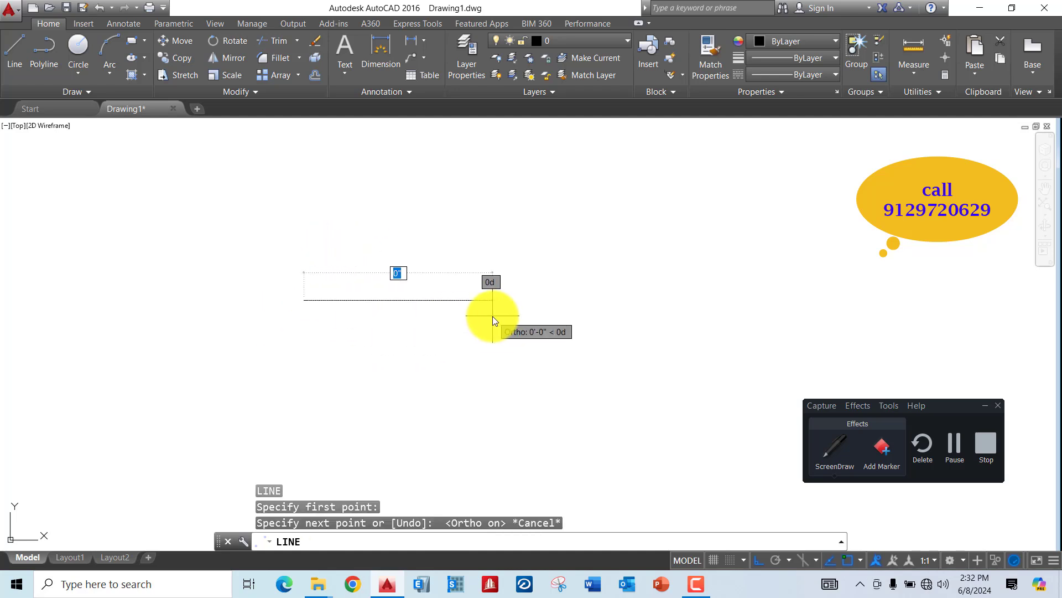
Step: Draw the horizontal line 20' long from its first point and end the Line command
text(20')
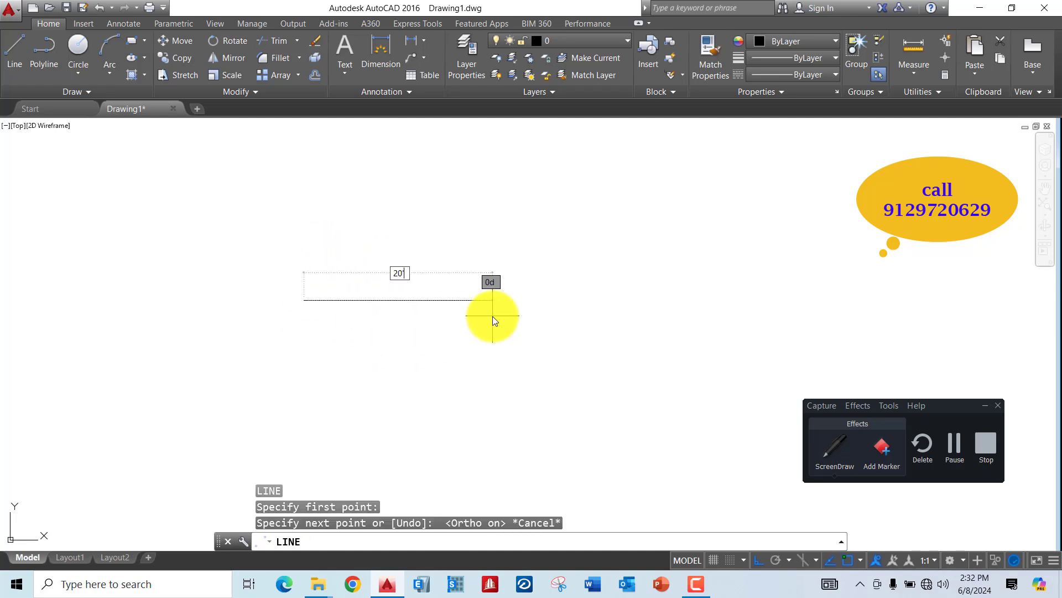
key(Return)
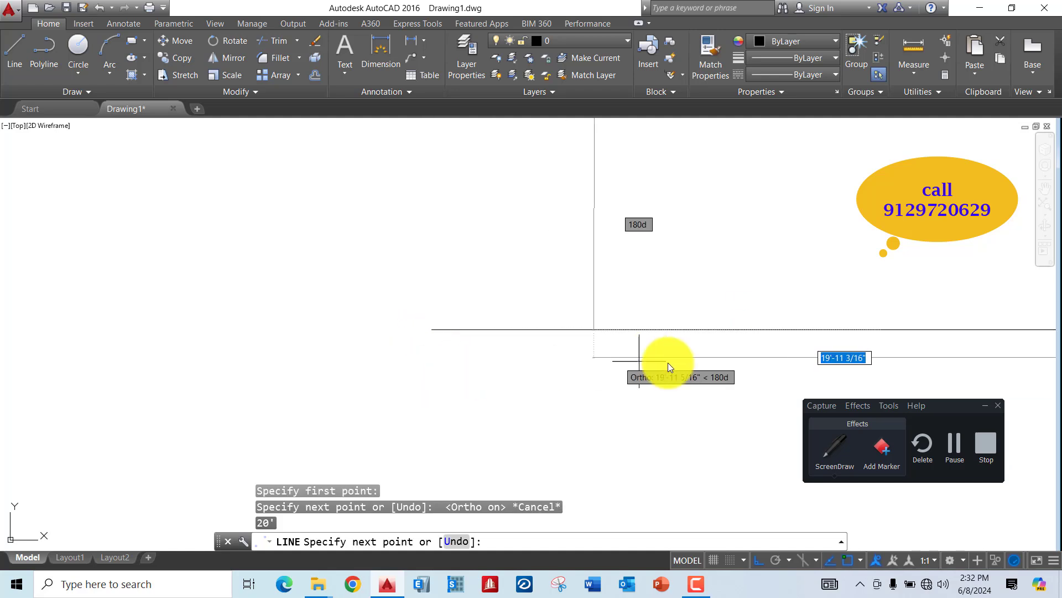
scroll(416, 277, down, 3)
middle_drag(528, 326, 385, 323)
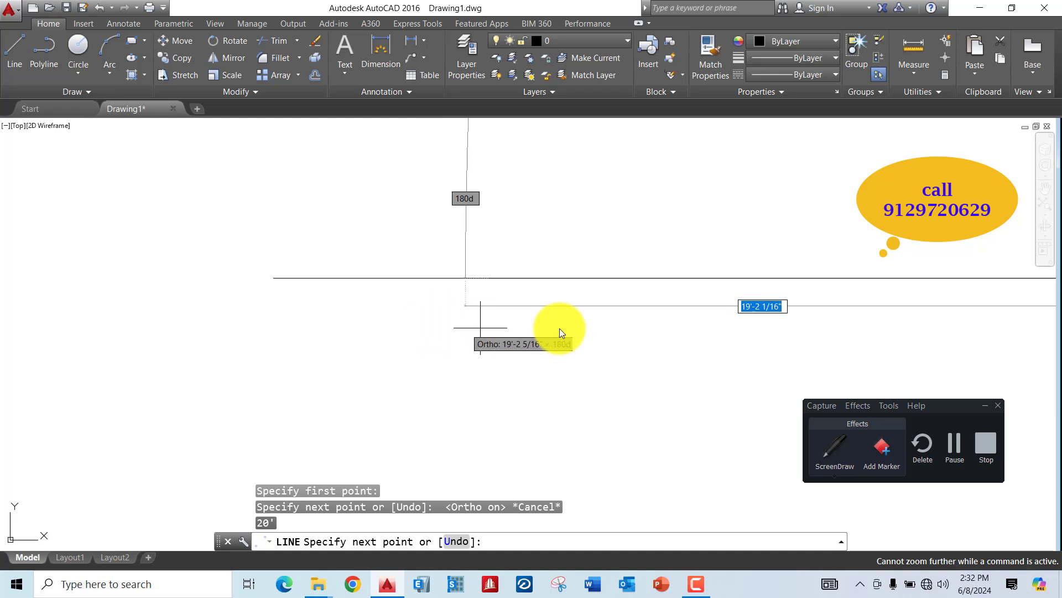
middle_drag(588, 327, 300, 309)
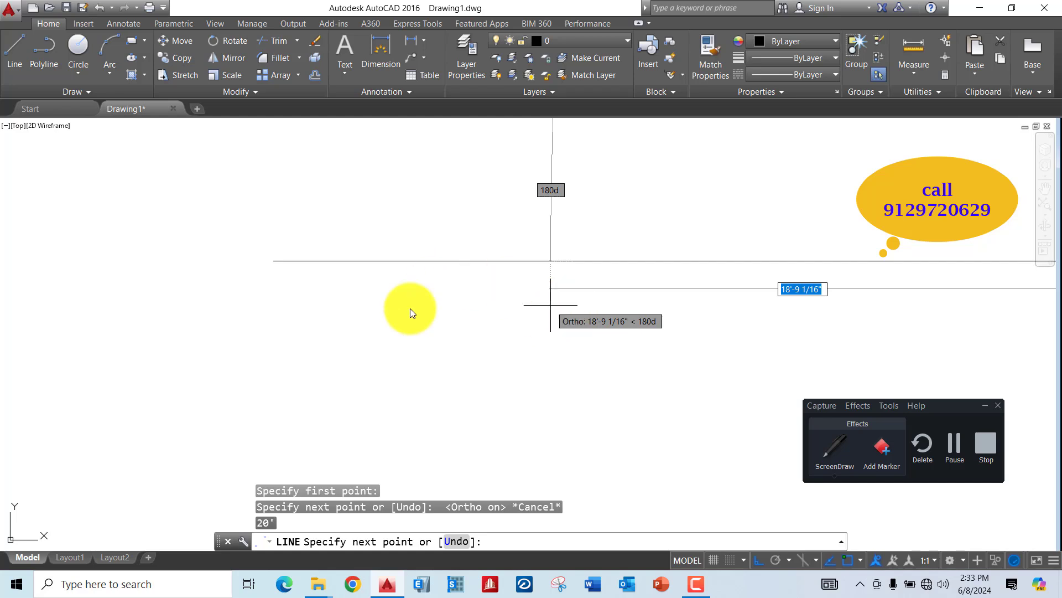
scroll(404, 312, down, 2)
key(Return)
scroll(435, 311, down, 7)
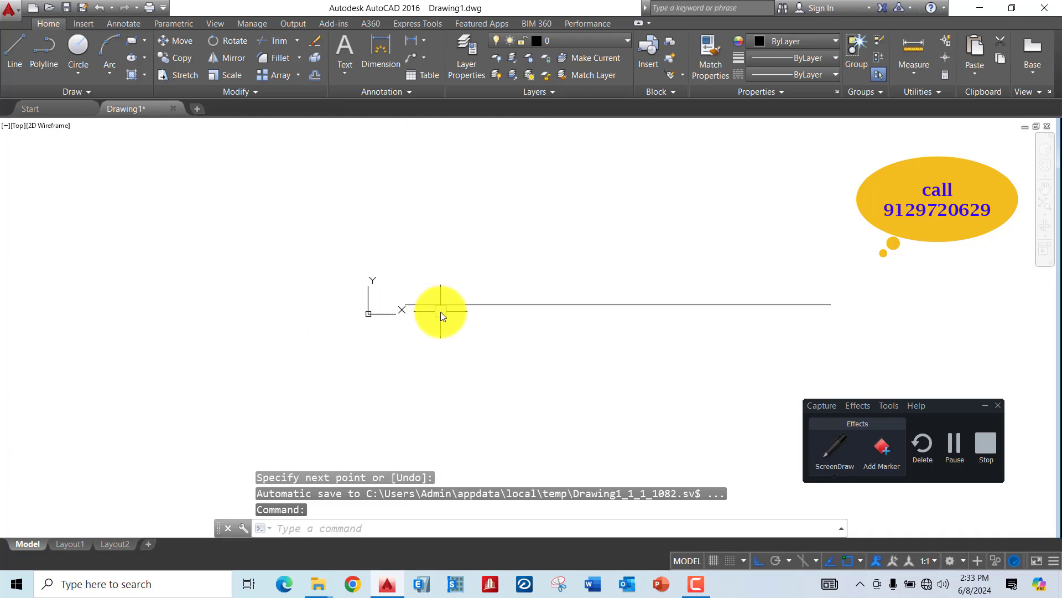
Step: Add a linear dimension between the two endpoints of the horizontal line, placing the dimension line just above it
scroll(441, 311, down, 11)
scroll(441, 312, up, 9)
scroll(543, 283, up, 2)
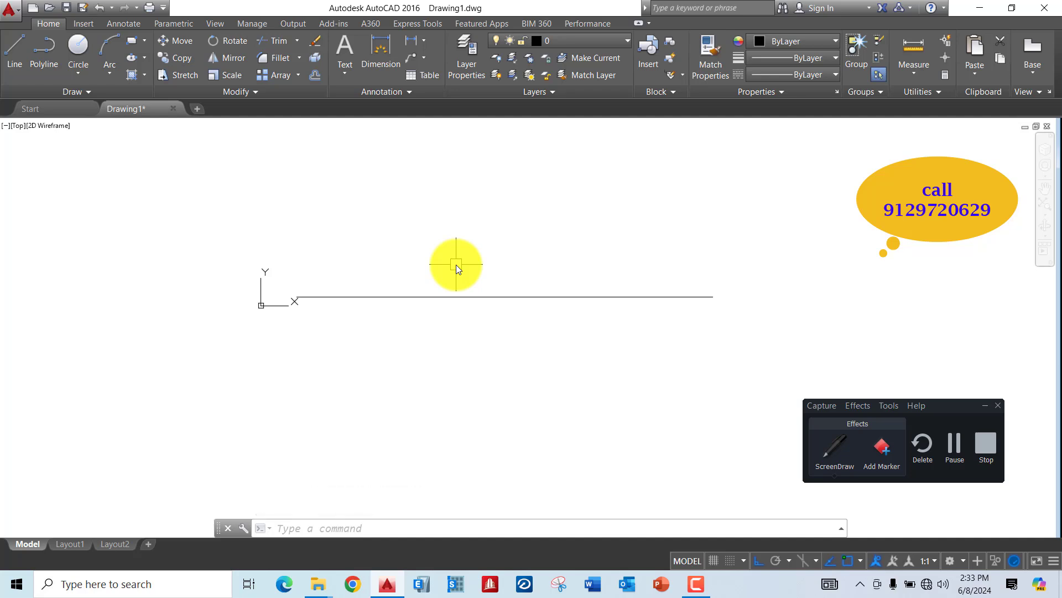
text(dimli)
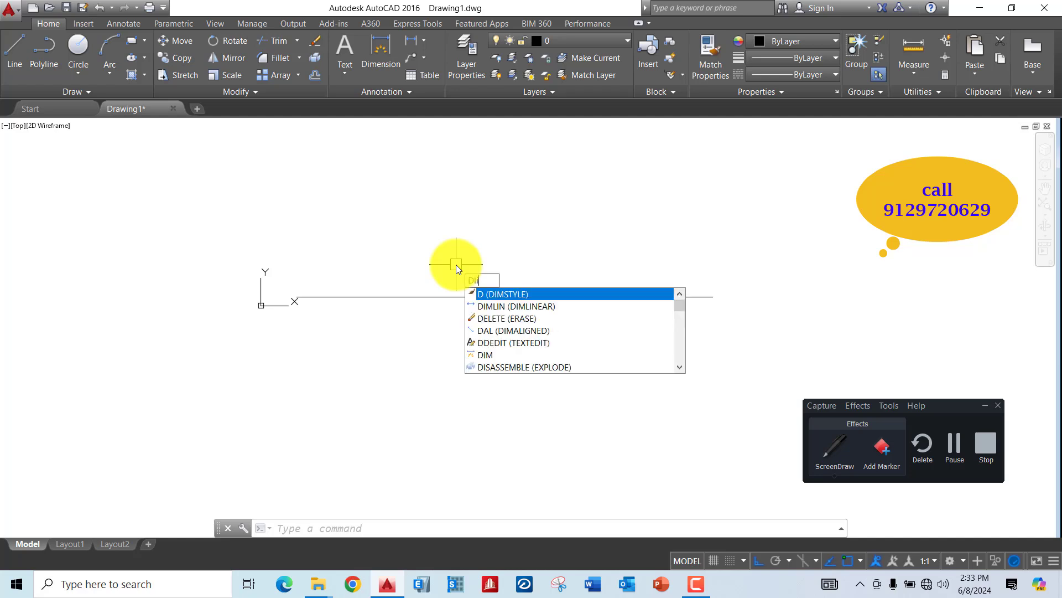
key(Return)
scroll(284, 313, up, 2)
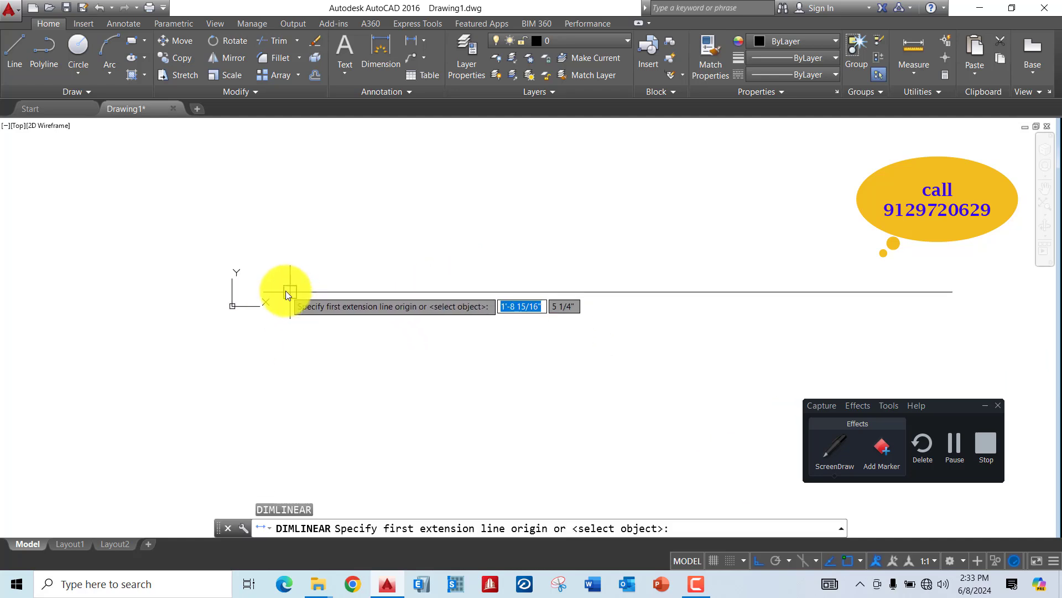
click(286, 291)
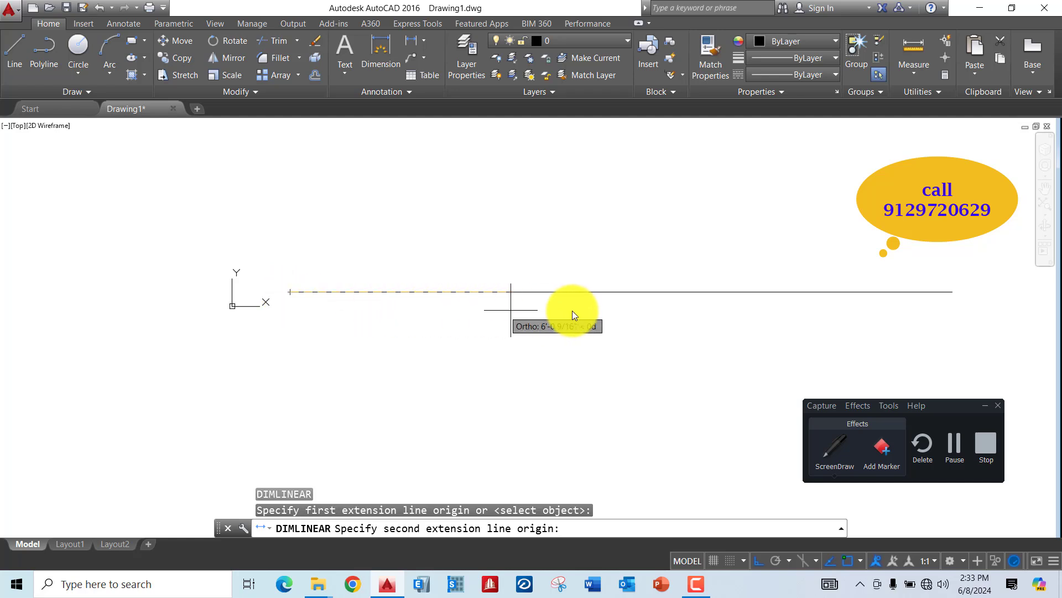
click(956, 291)
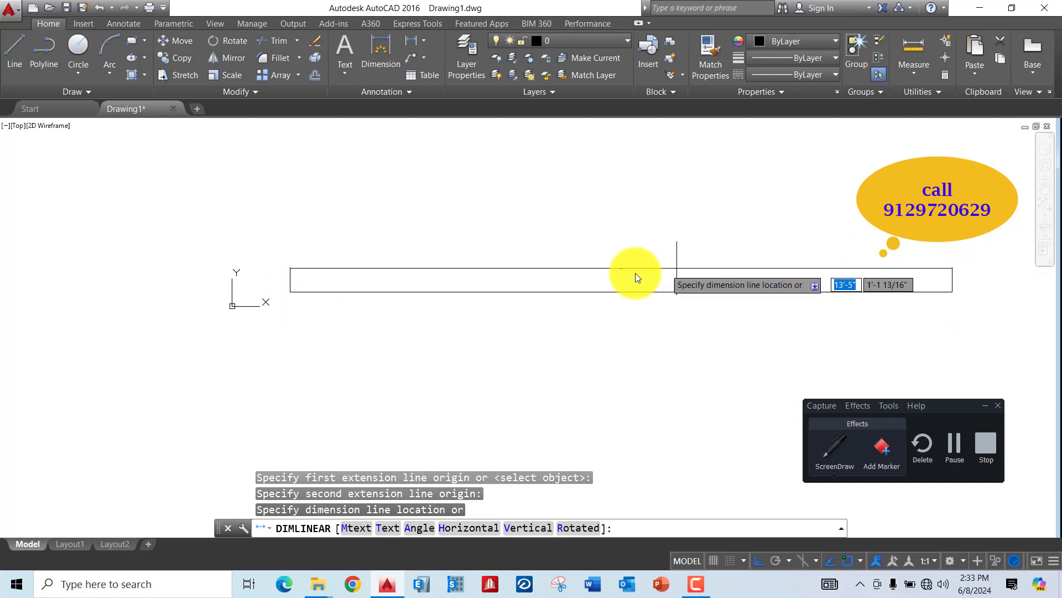
scroll(628, 287, up, 2)
click(627, 287)
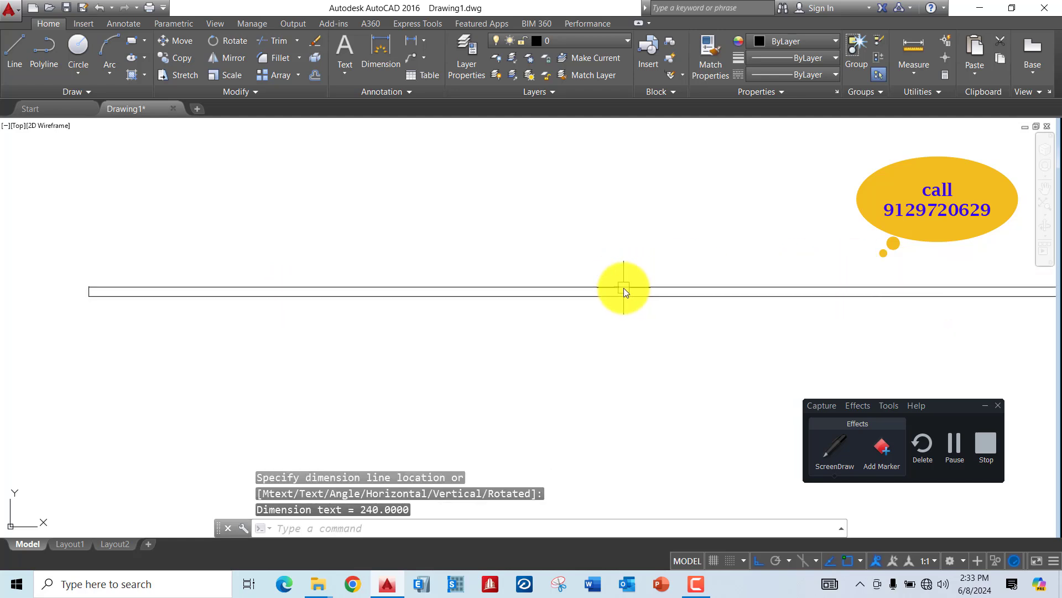
Step: Examine the dimension text above the horizontal line up close and compare its size with the whole line
scroll(623, 288, up, 5)
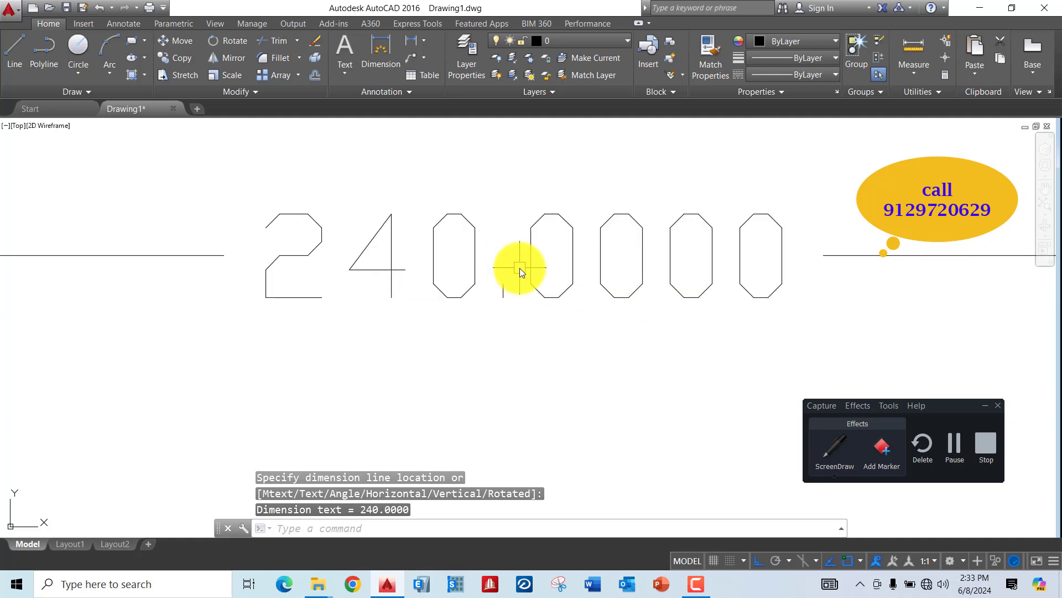
scroll(519, 268, down, 5)
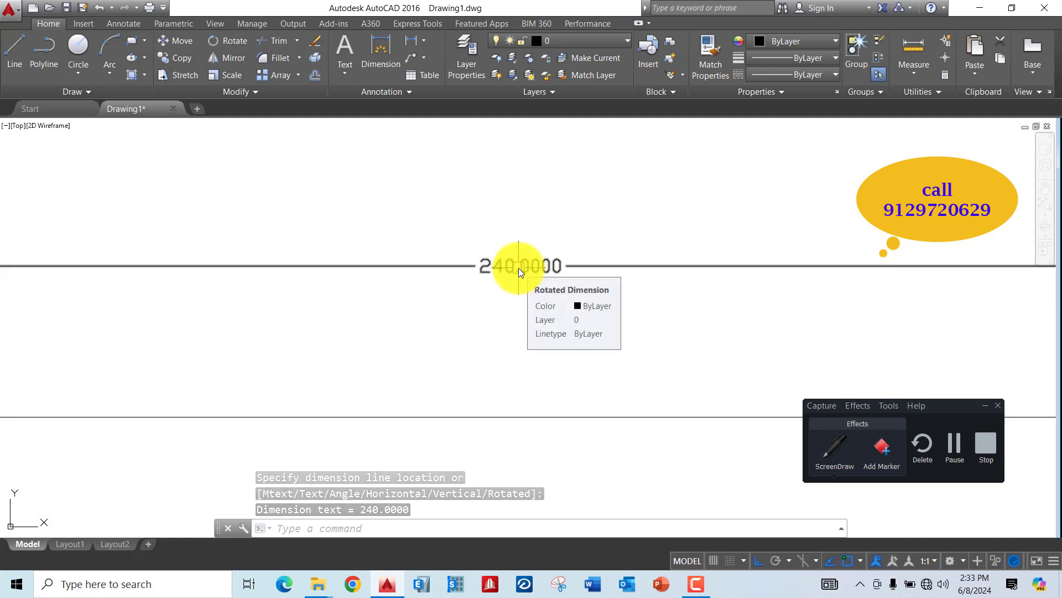
scroll(519, 269, down, 6)
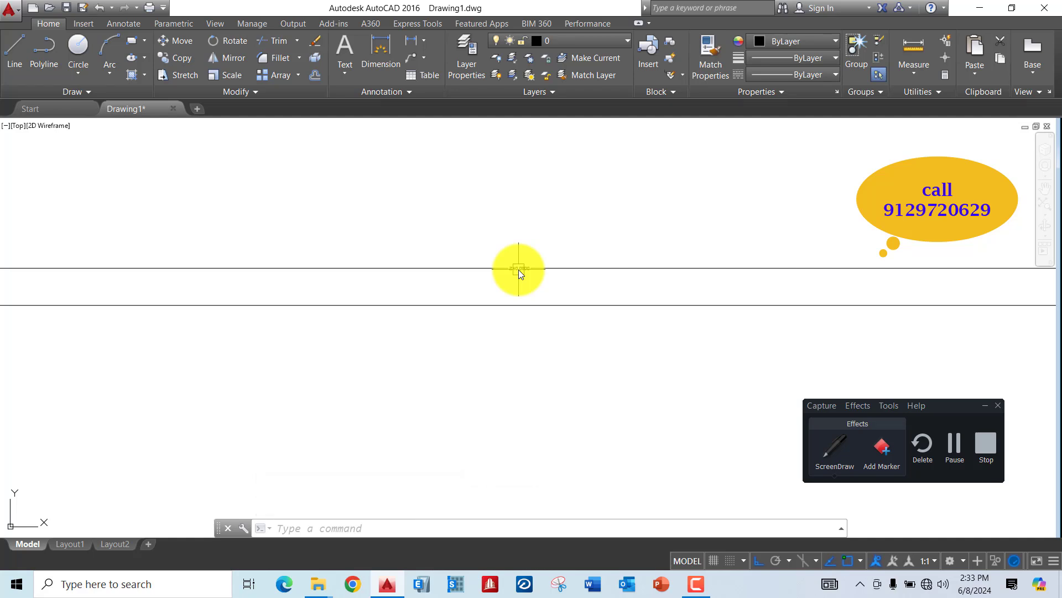
scroll(524, 280, up, 7)
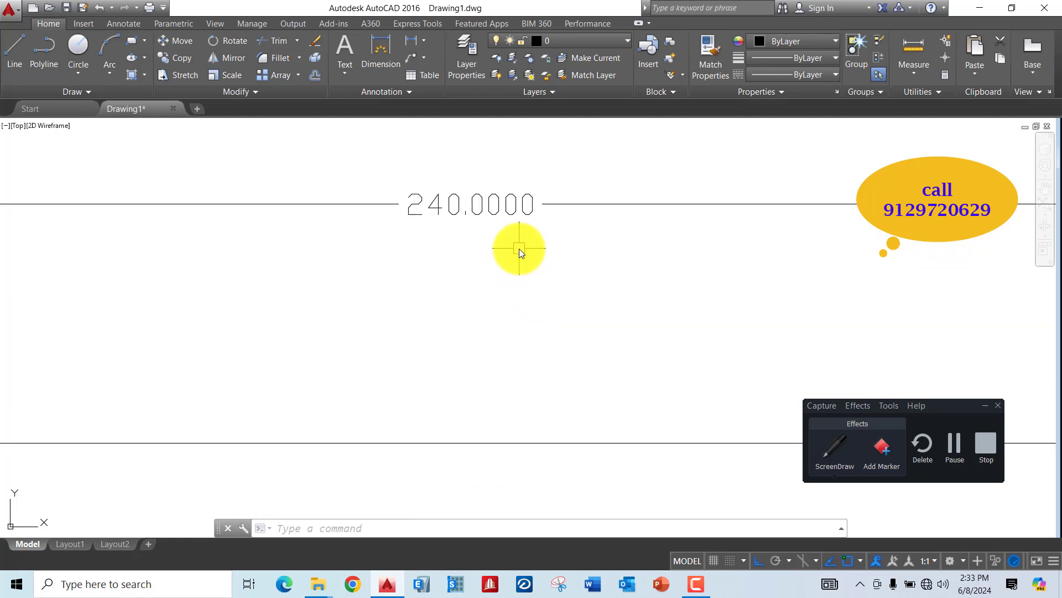
scroll(519, 248, down, 6)
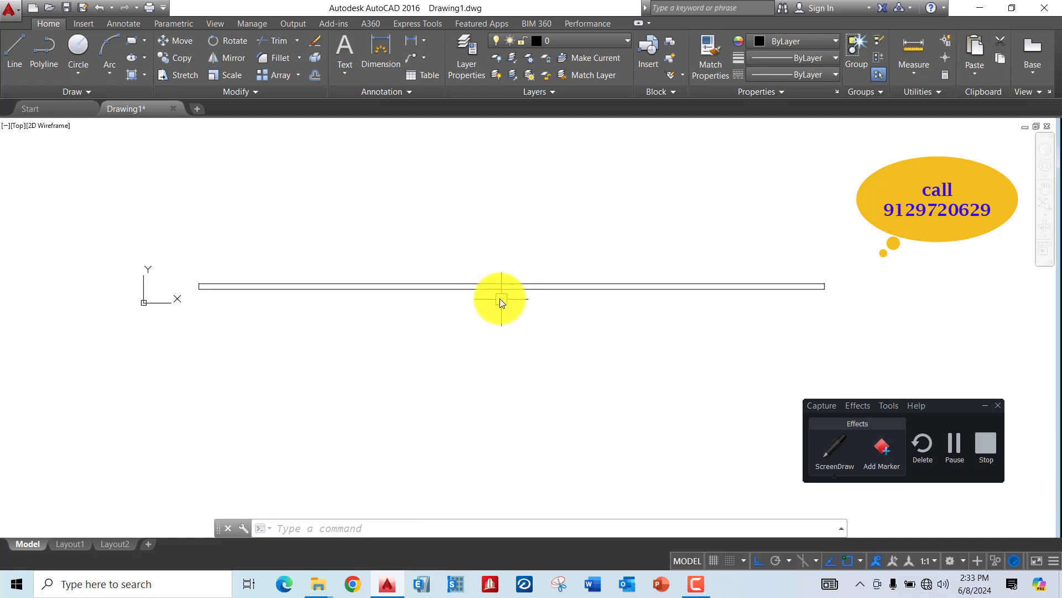
scroll(531, 260, up, 6)
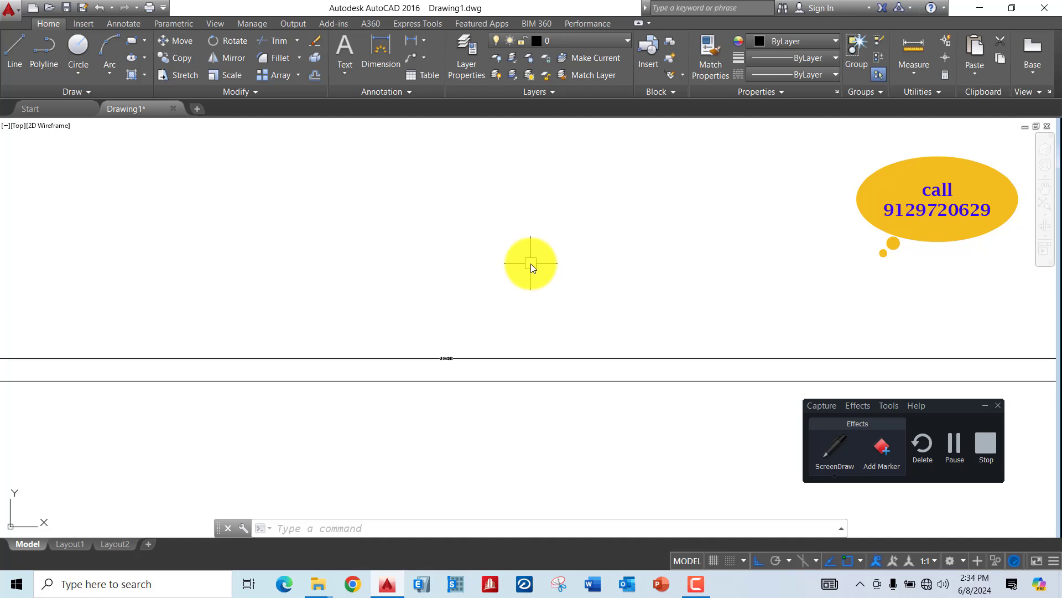
text(l)
key(Return)
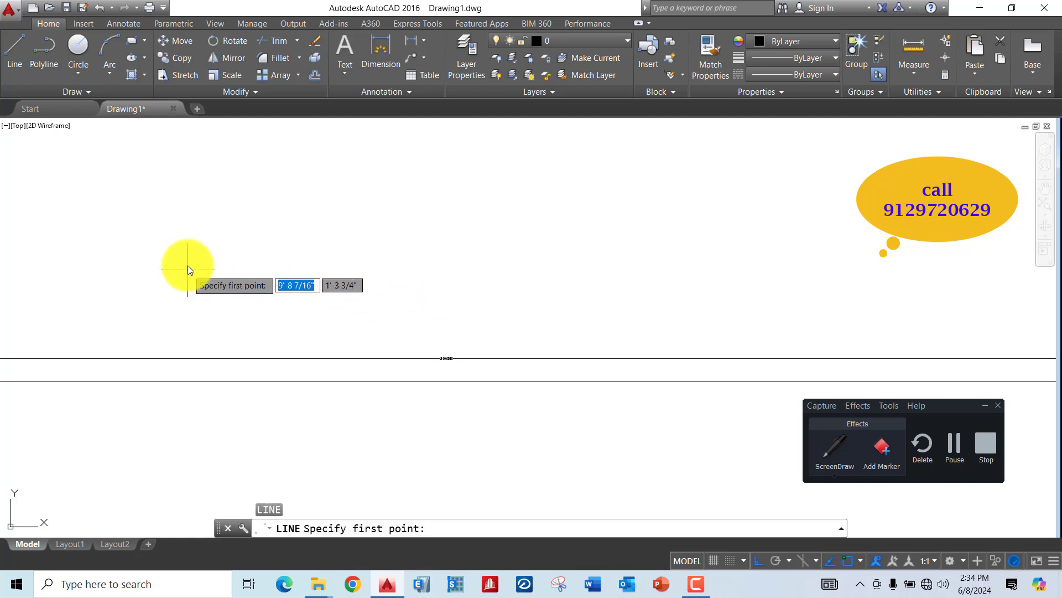
click(188, 255)
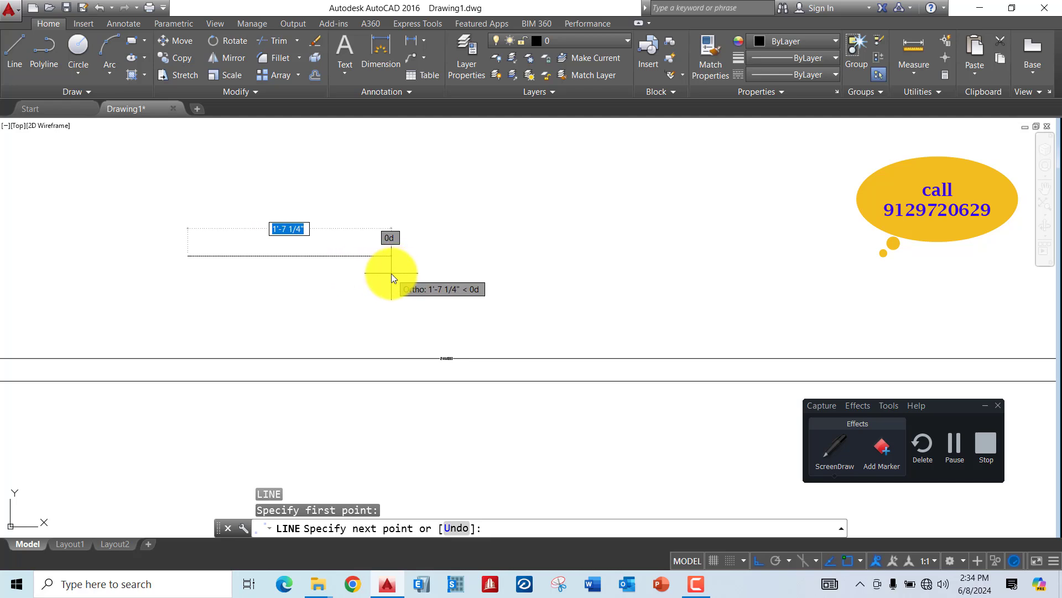
key(Escape)
scroll(492, 270, down, 4)
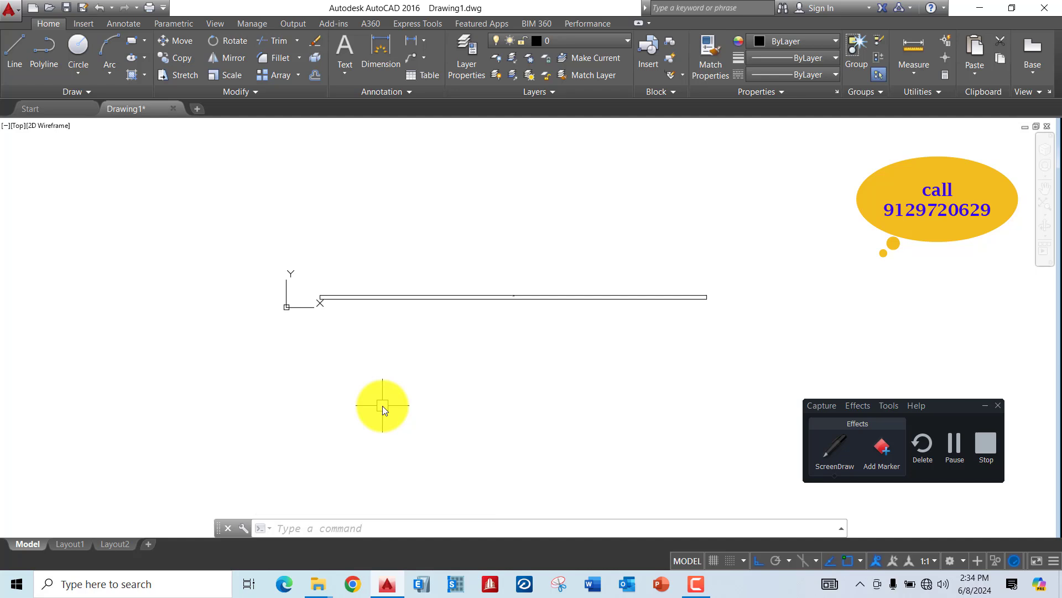
Step: Bring up the Dimension Style Manager and open the Standard dimension style for modification
text(D)
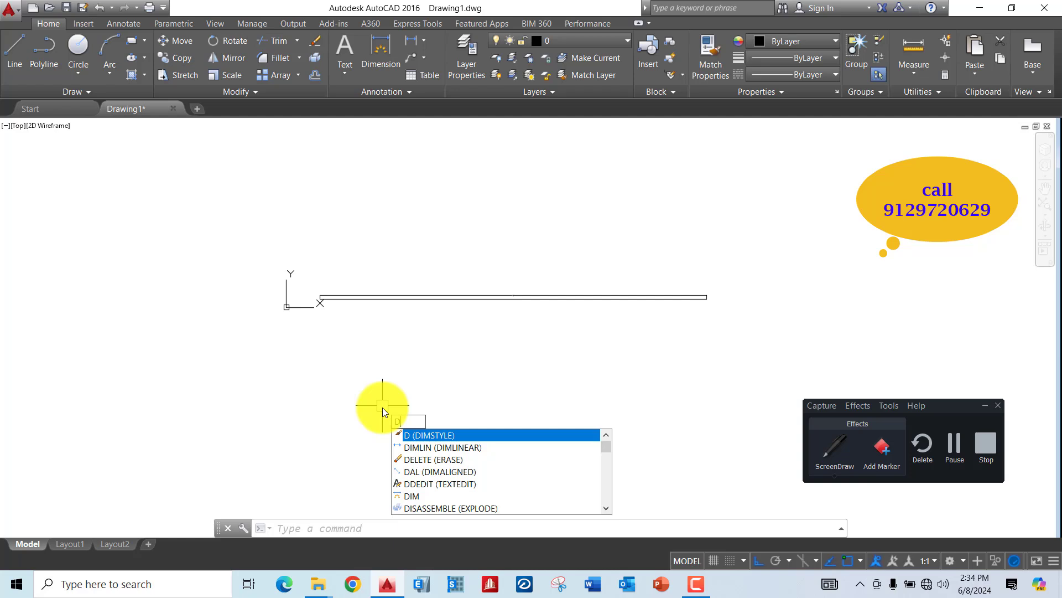
key(Return)
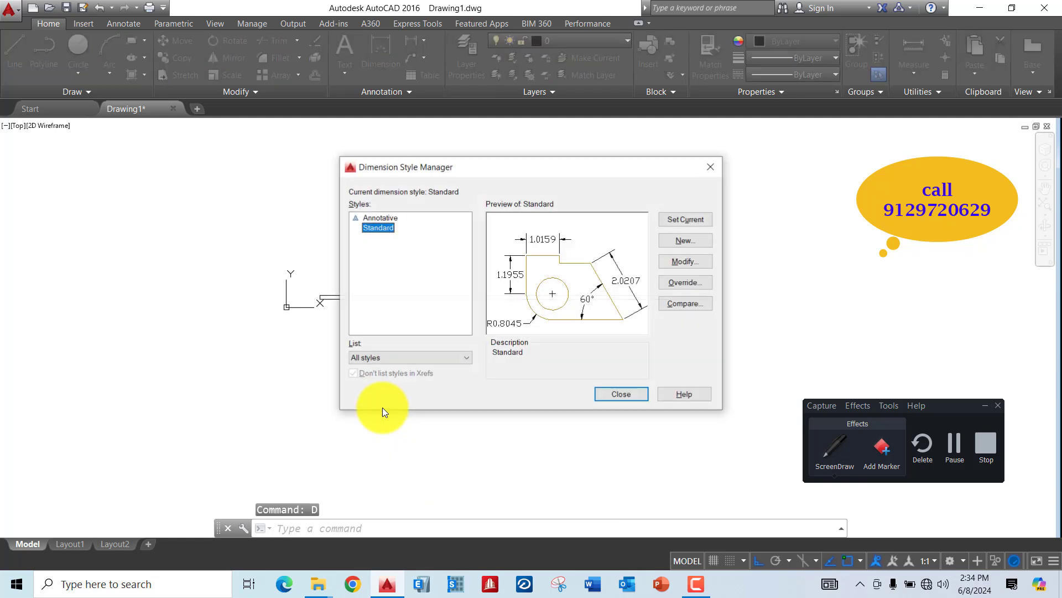
click(835, 443)
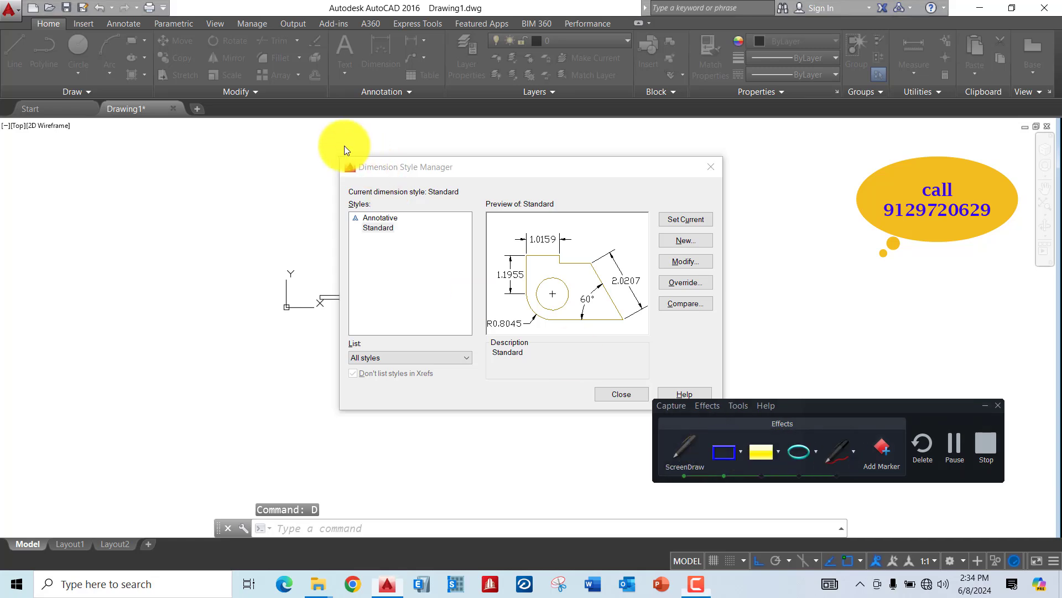
drag(321, 140, 486, 181)
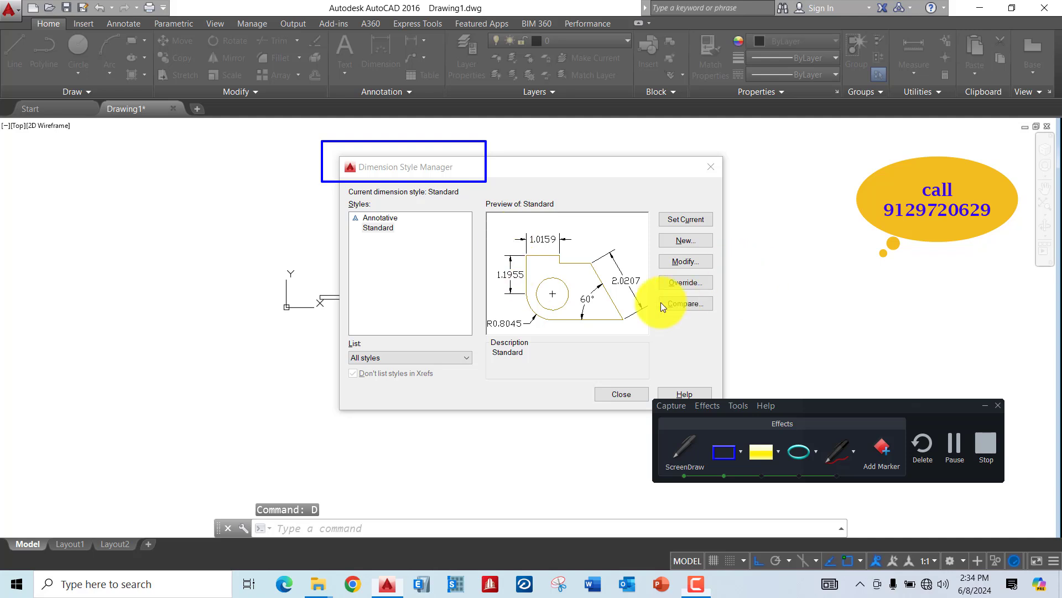
click(686, 449)
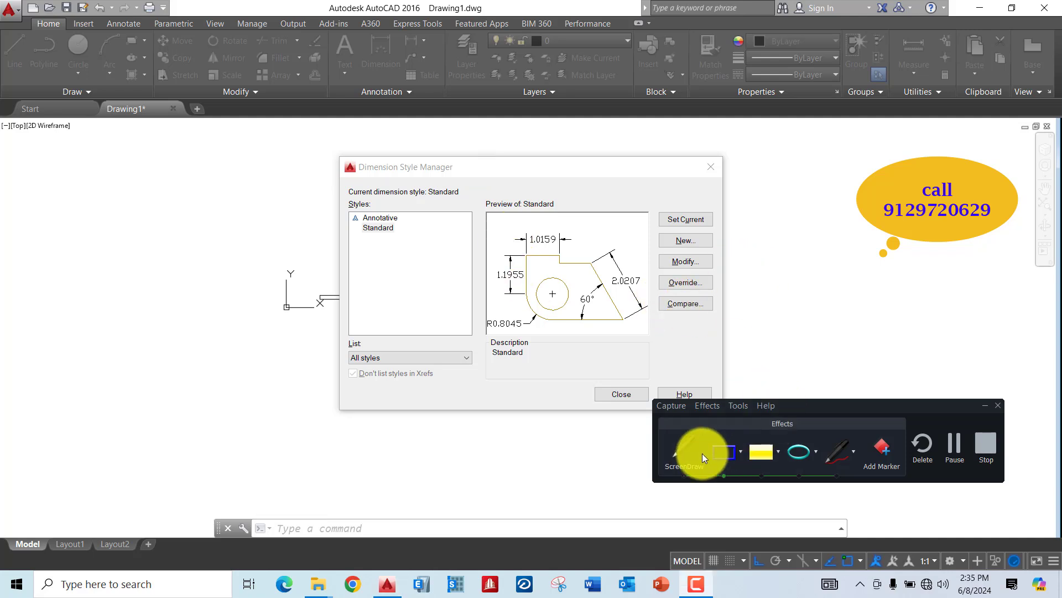
click(684, 263)
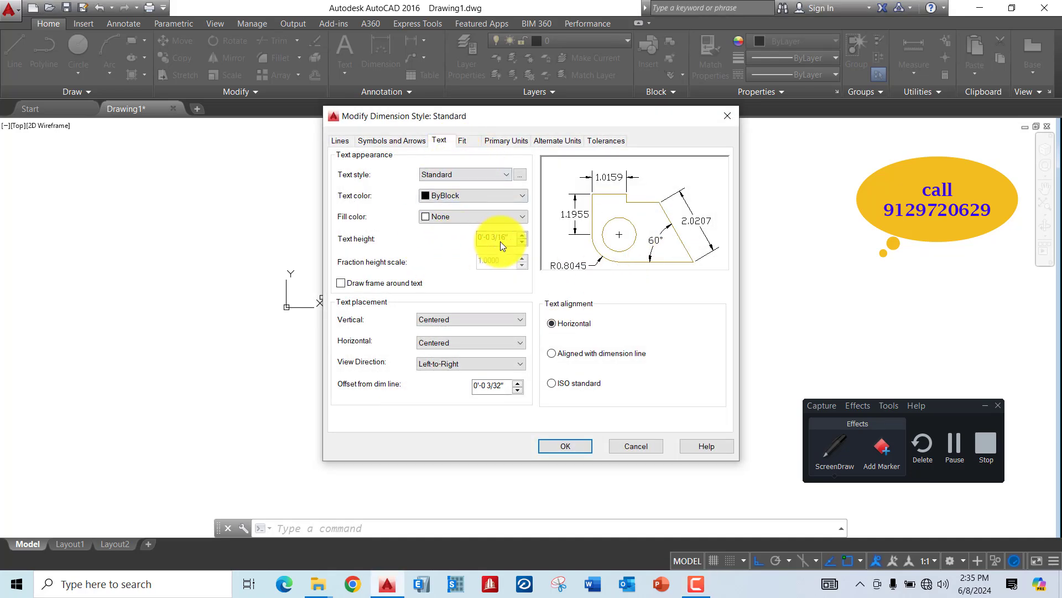
Step: Set the unit format of the Standard style's linear dimensions to Architectural in its primary units
click(504, 243)
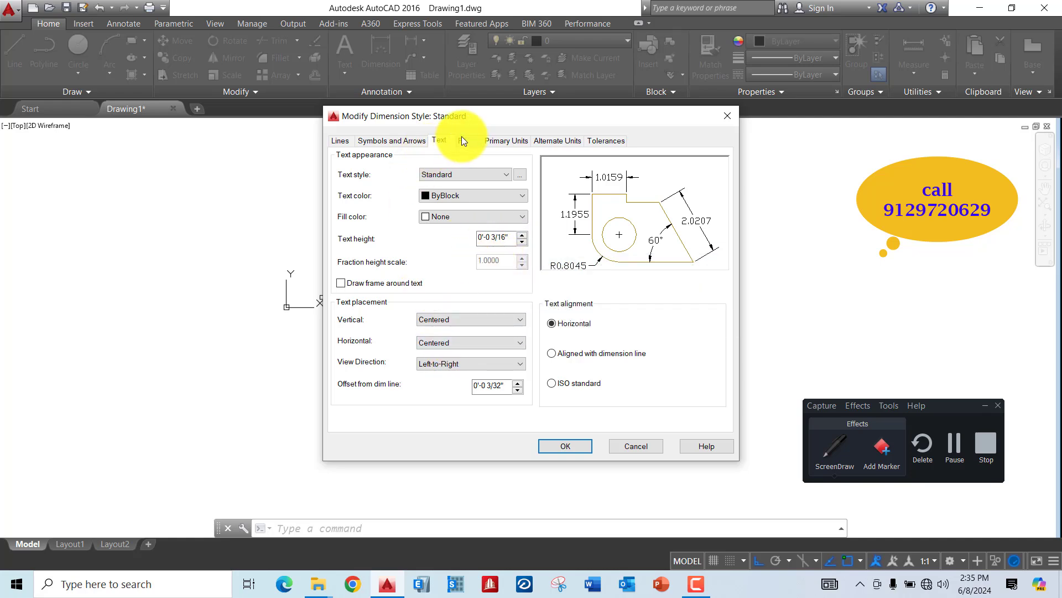
click(496, 144)
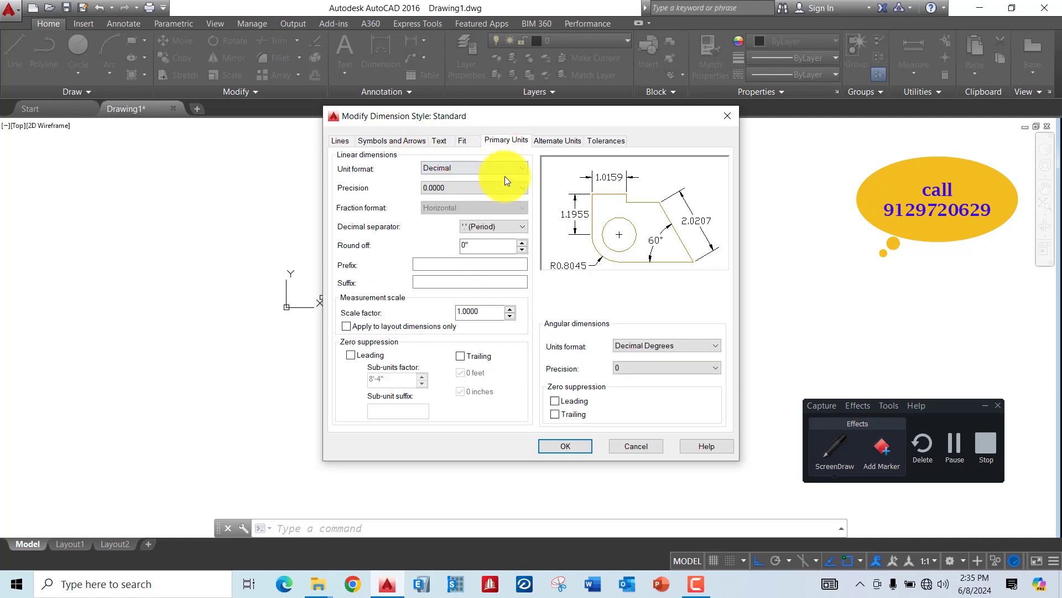
click(835, 449)
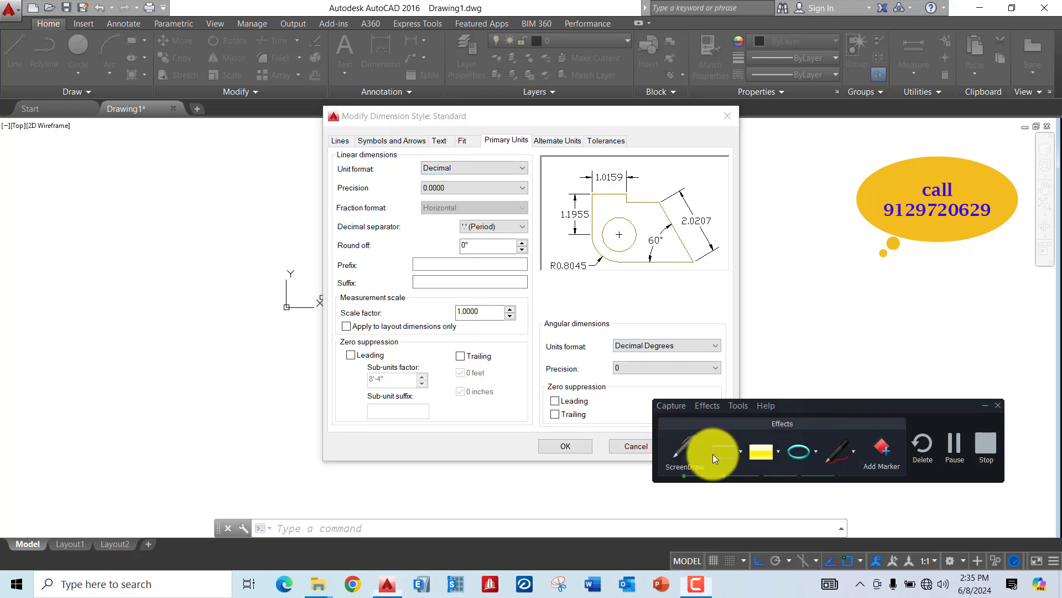
drag(333, 133, 544, 179)
drag(318, 181, 559, 199)
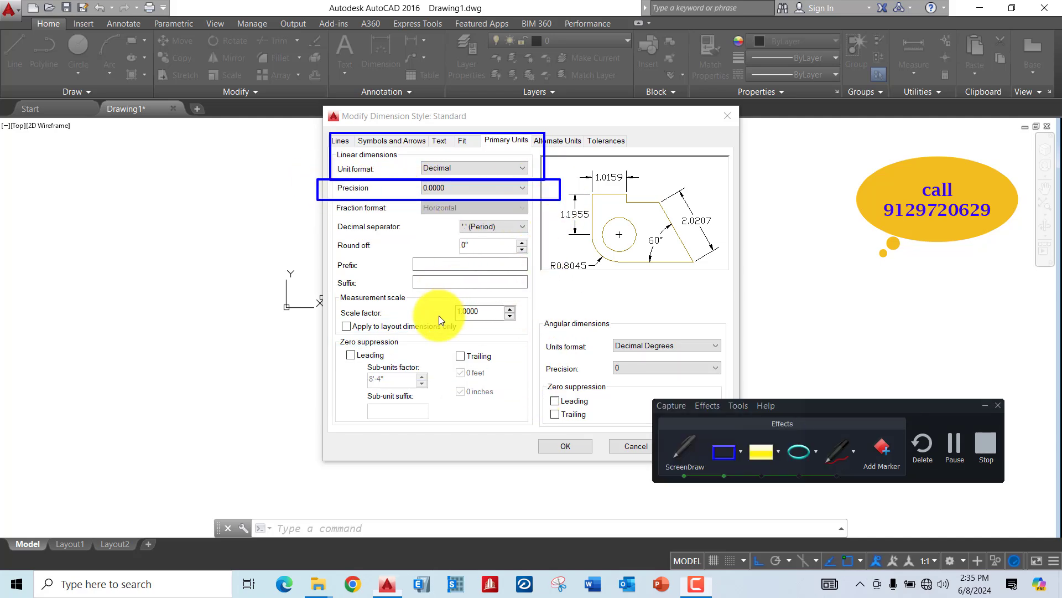
drag(549, 314, 738, 384)
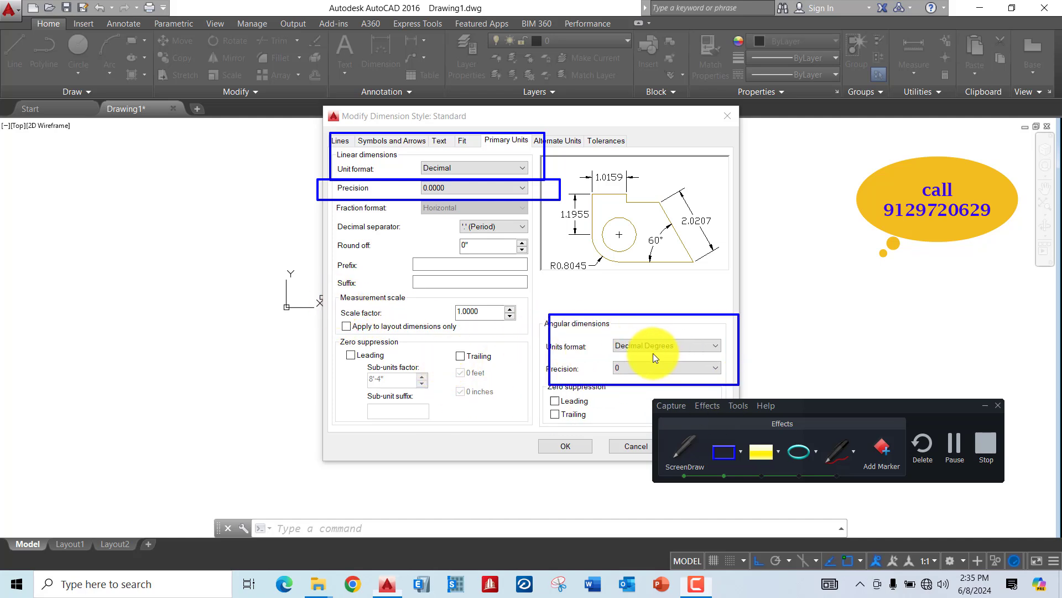
click(687, 451)
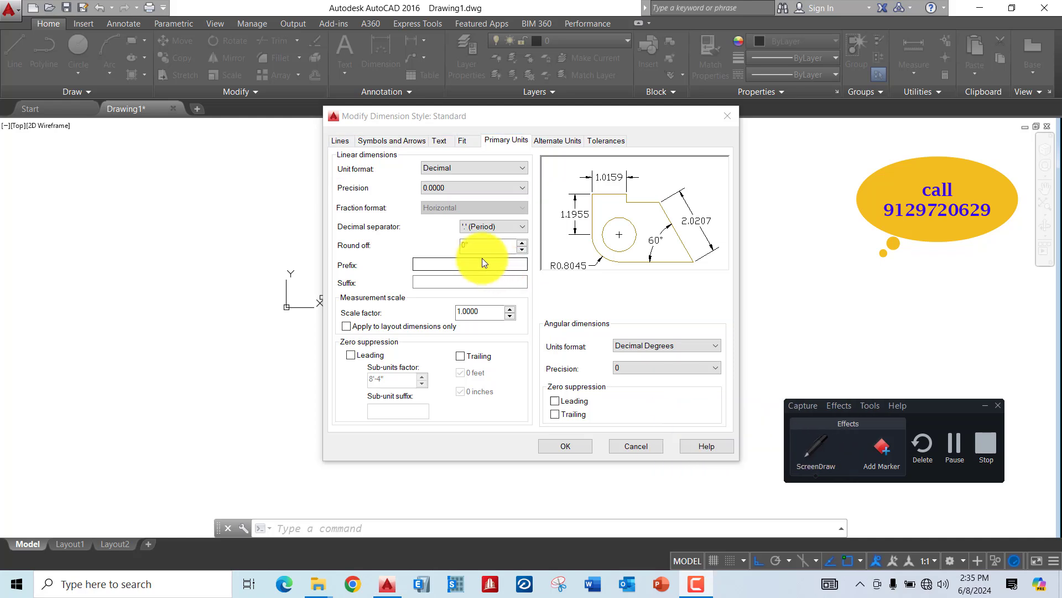
click(475, 168)
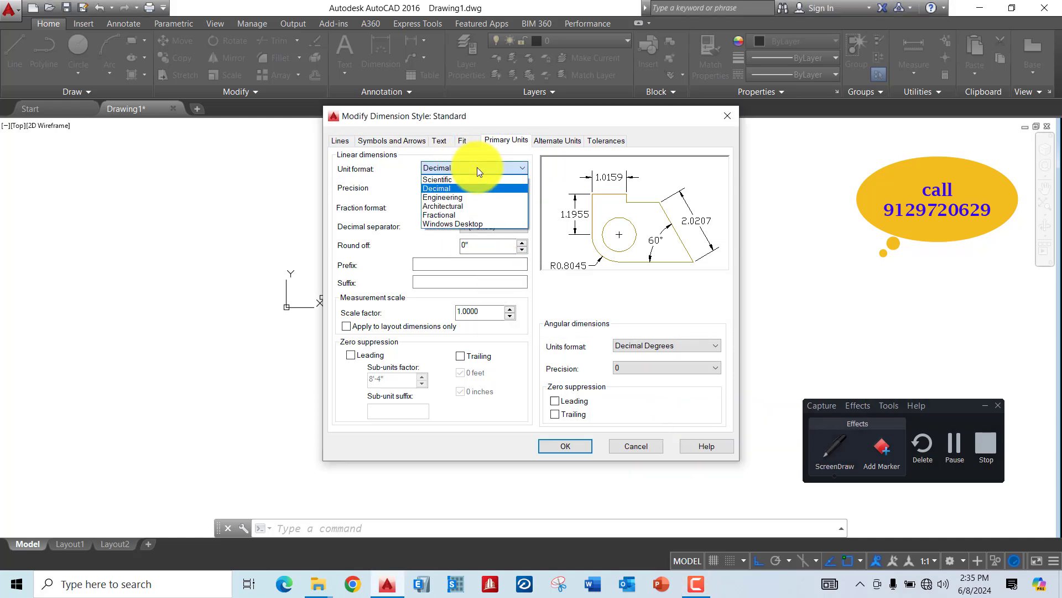
click(442, 208)
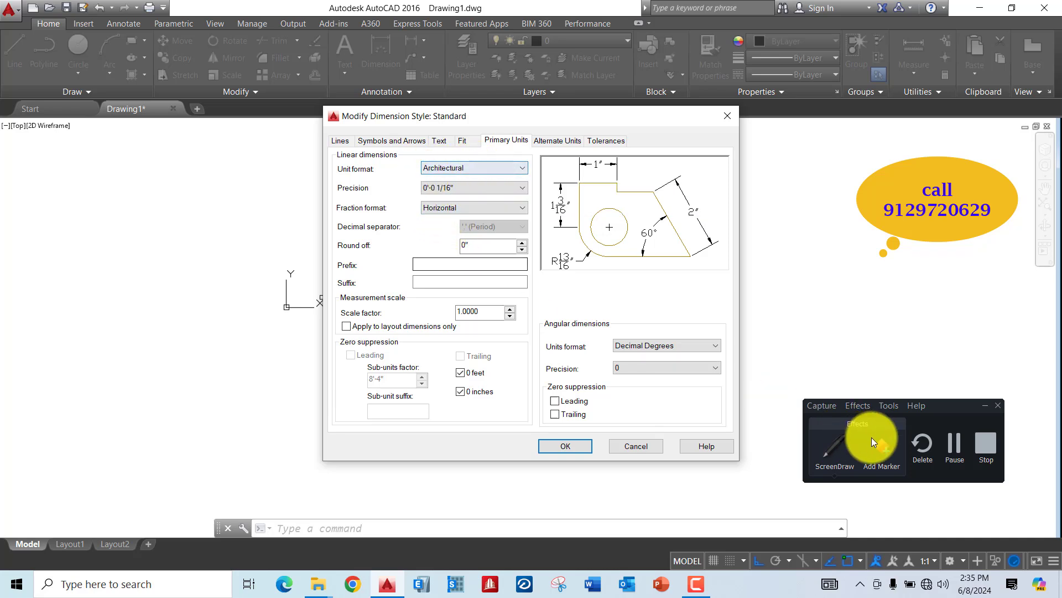
click(838, 450)
click(822, 454)
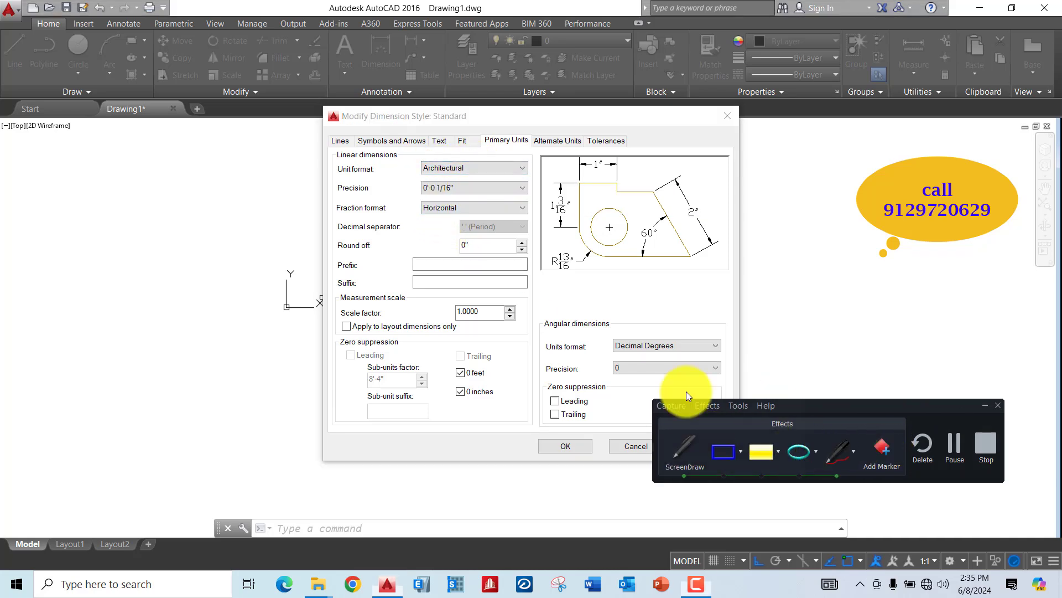
drag(442, 155, 453, 178)
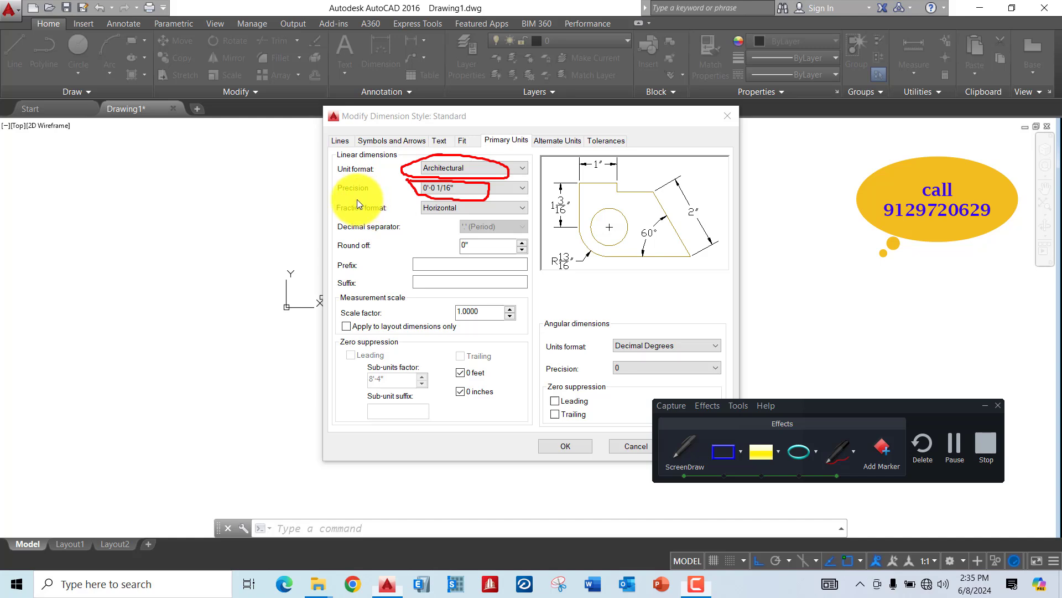
mouse_move(345, 218)
mouse_down()
mouse_move(471, 225)
mouse_move(370, 192)
mouse_up()
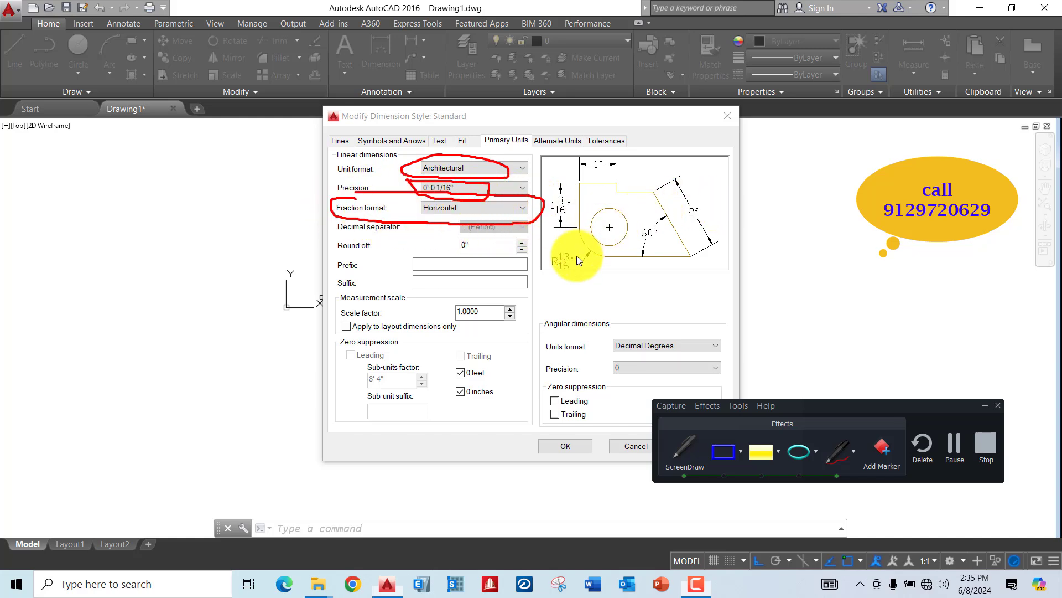
drag(573, 192, 561, 188)
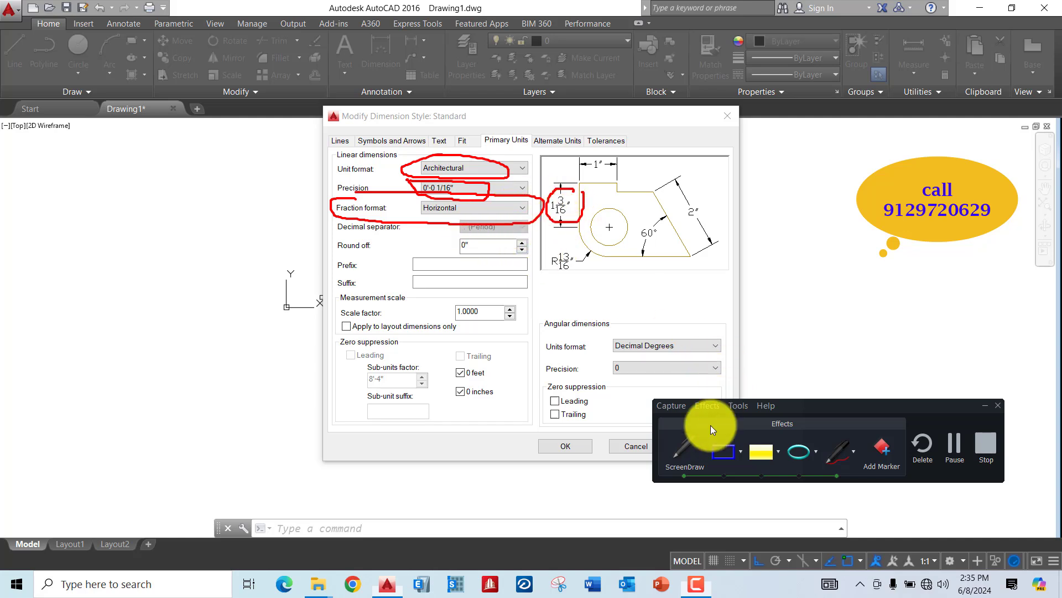
key(Escape)
Step: Try the Not Stacked fraction format for linear dimensions, and set the fraction format to Diagonal
click(515, 207)
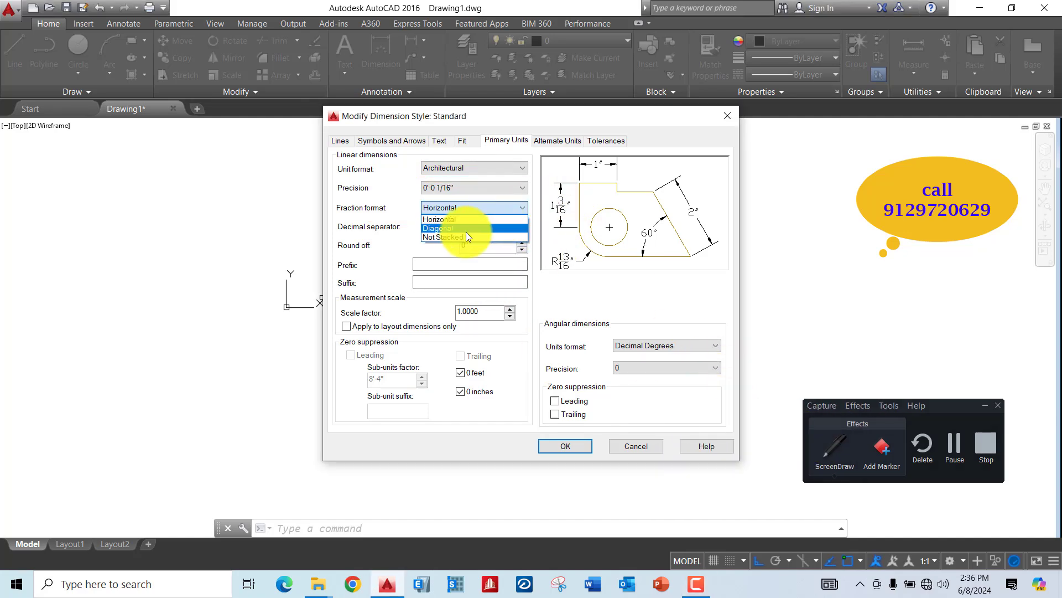
click(459, 228)
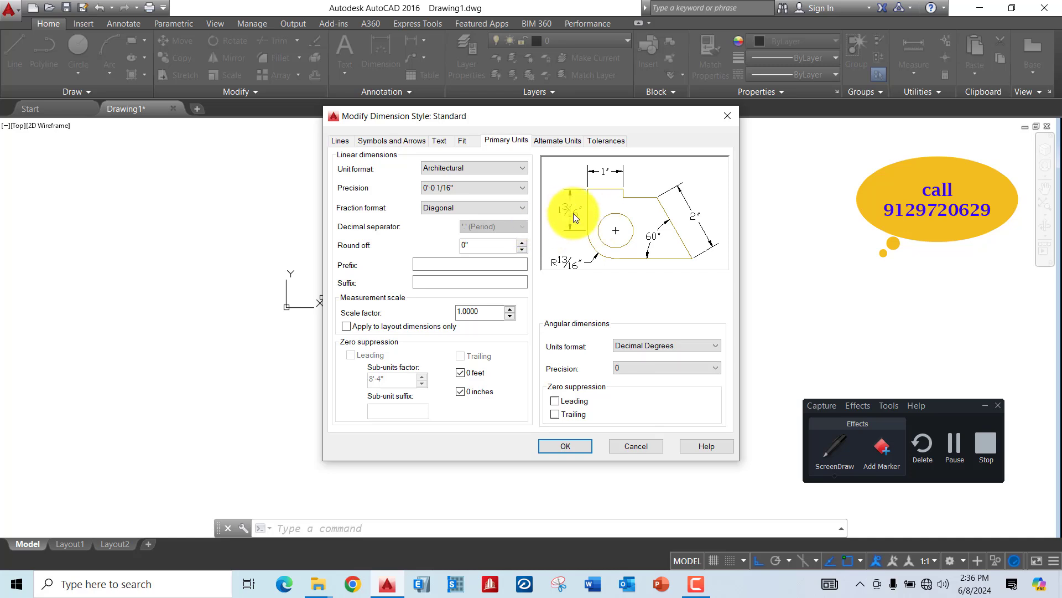
click(499, 205)
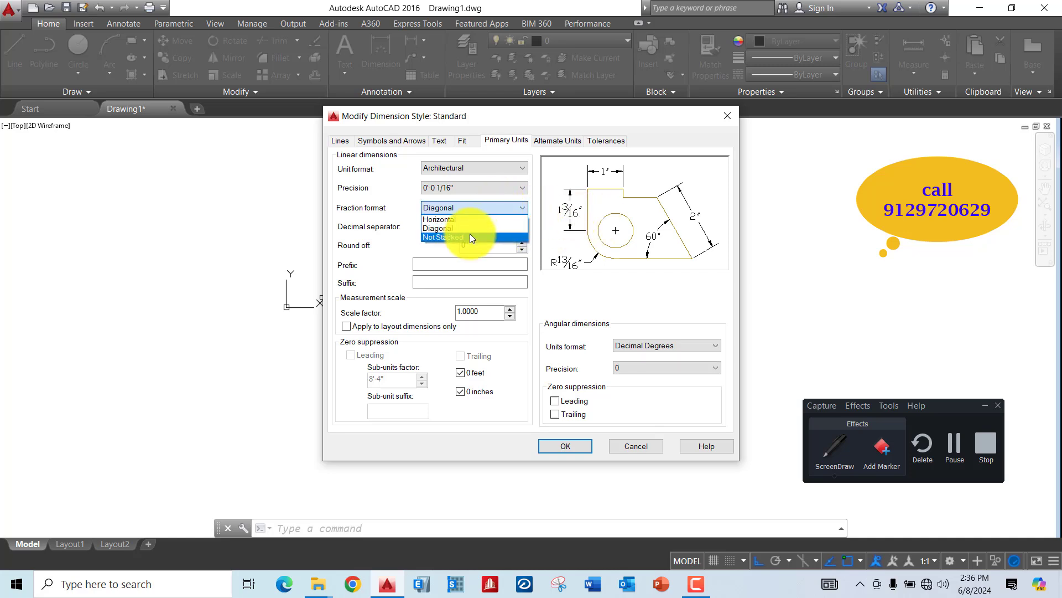
click(470, 237)
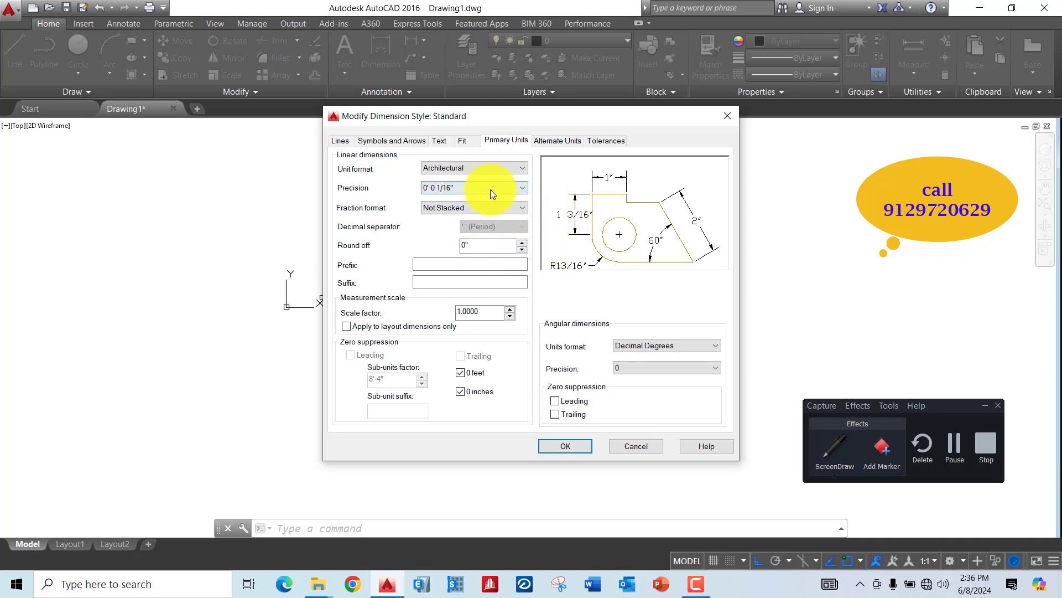
click(476, 208)
click(450, 227)
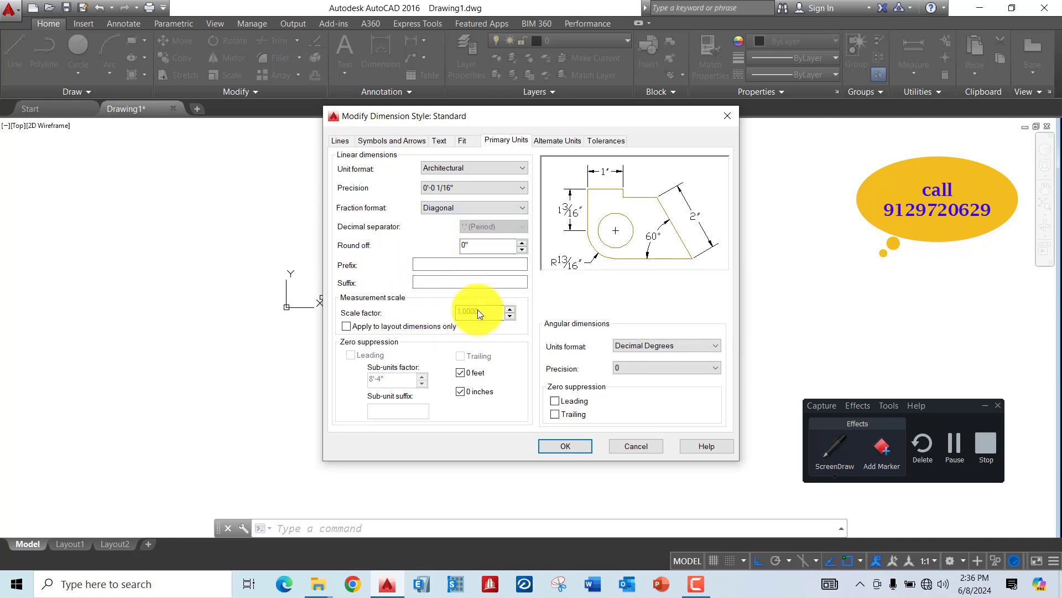
Step: Try Degrees Minutes Seconds as the angular dimension units format and return it to Decimal Degrees
click(678, 347)
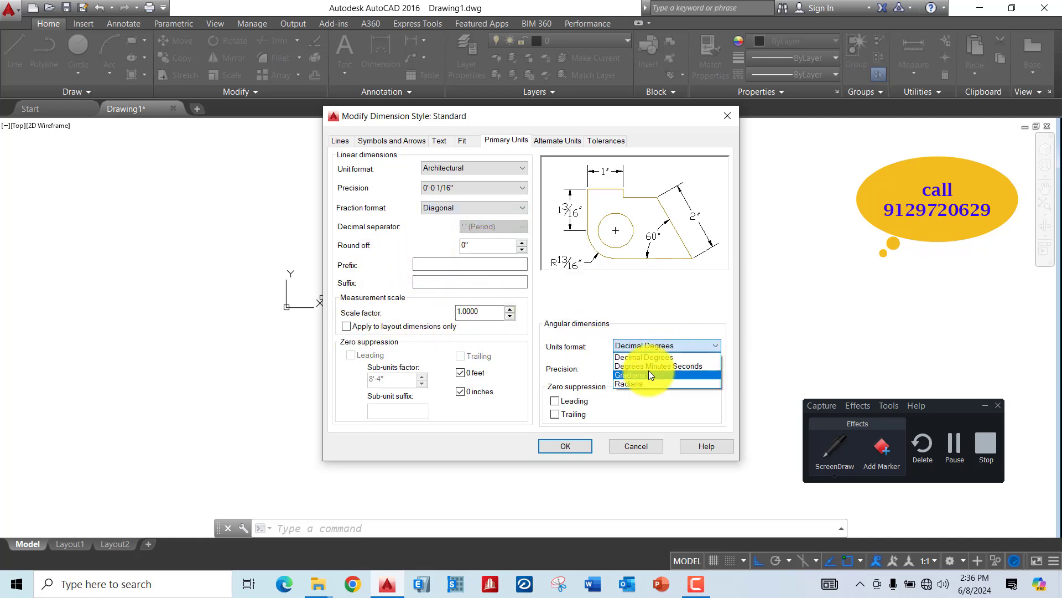
click(648, 367)
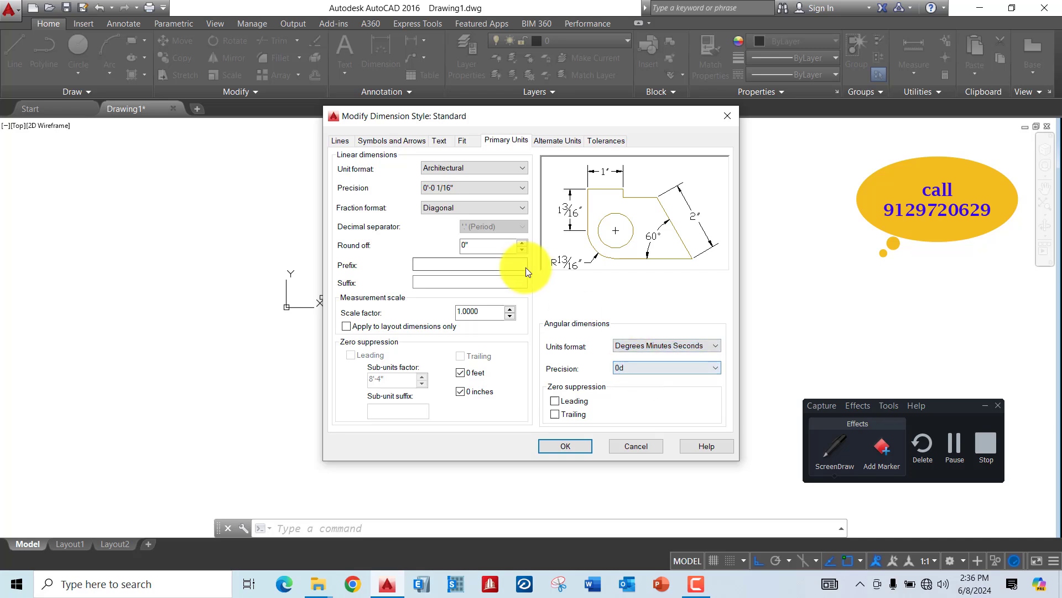
click(655, 347)
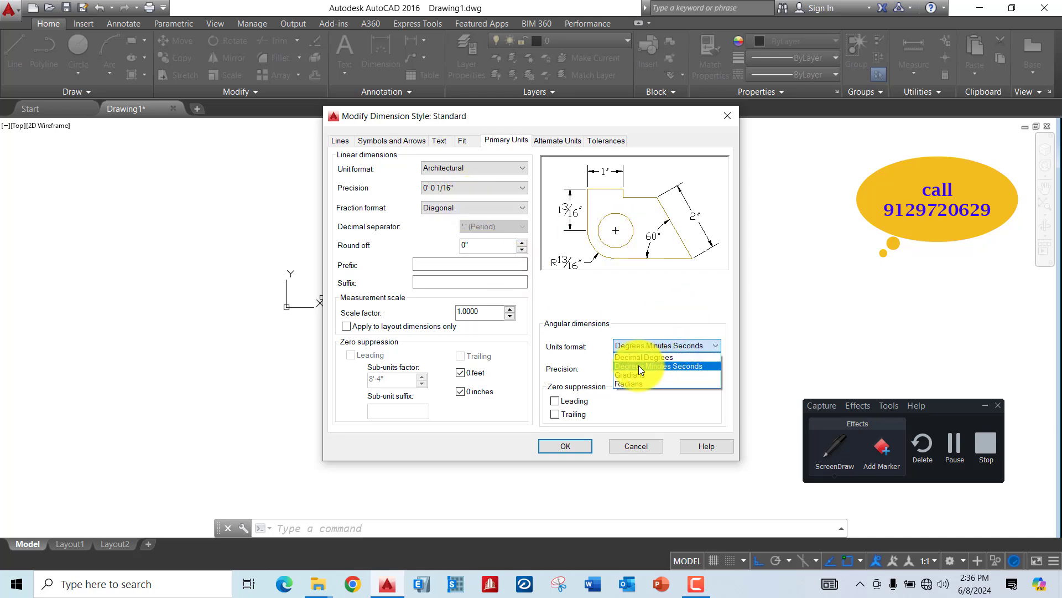
click(628, 355)
click(664, 338)
click(637, 365)
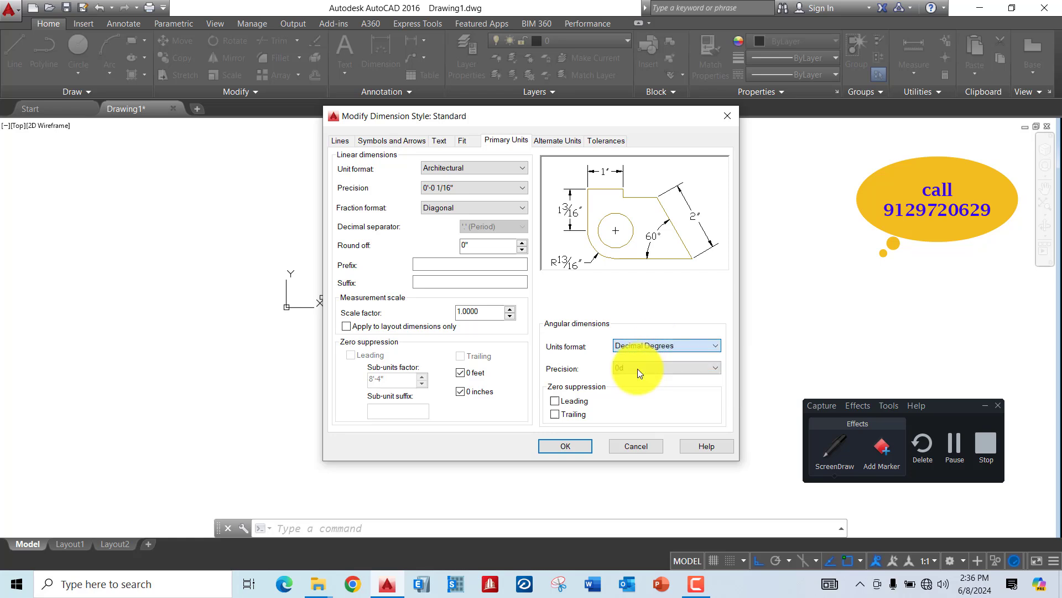
Step: Examine the style's fit options, its text appearance settings and the fonts available for the Standard text style, and close the Text Style dialog
click(464, 141)
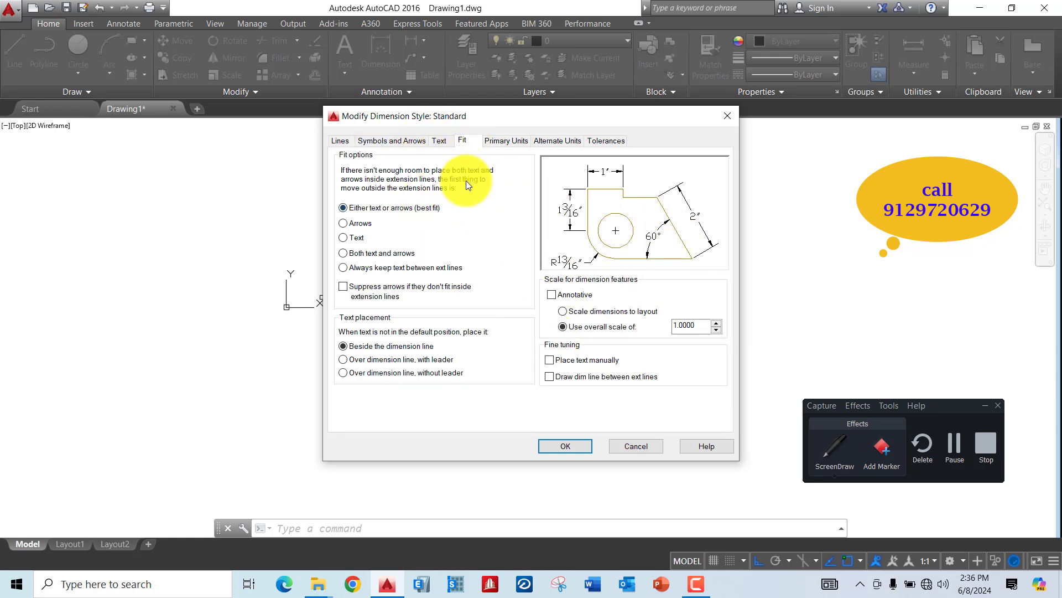
click(441, 141)
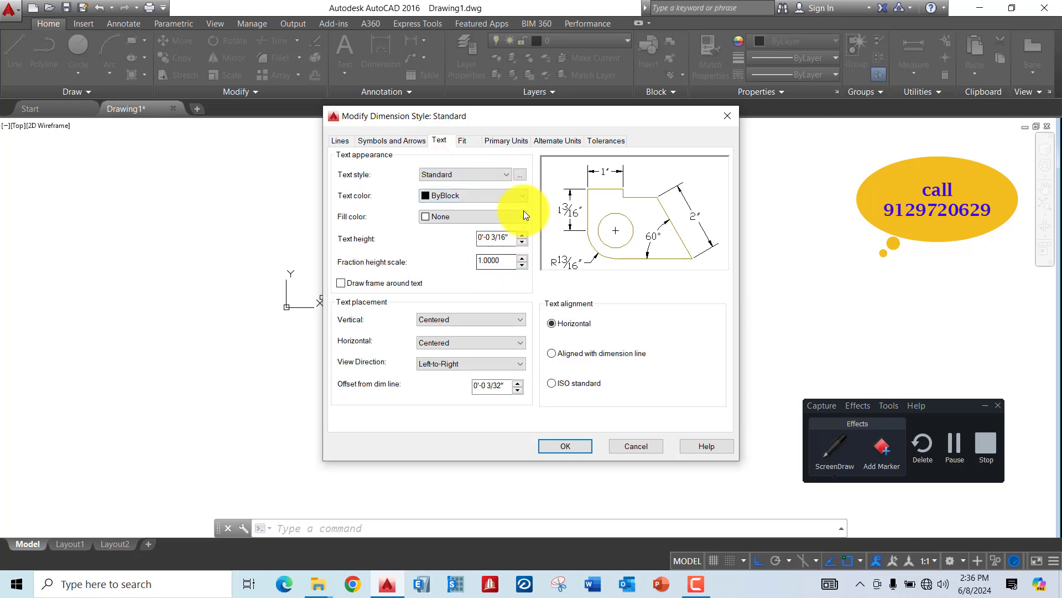
click(485, 174)
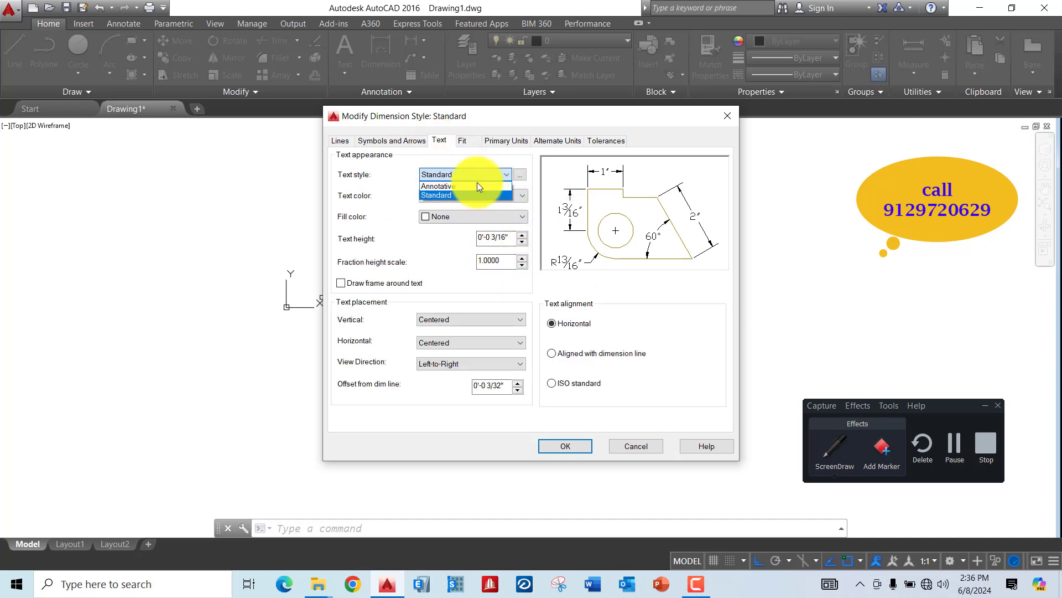
click(522, 174)
click(521, 176)
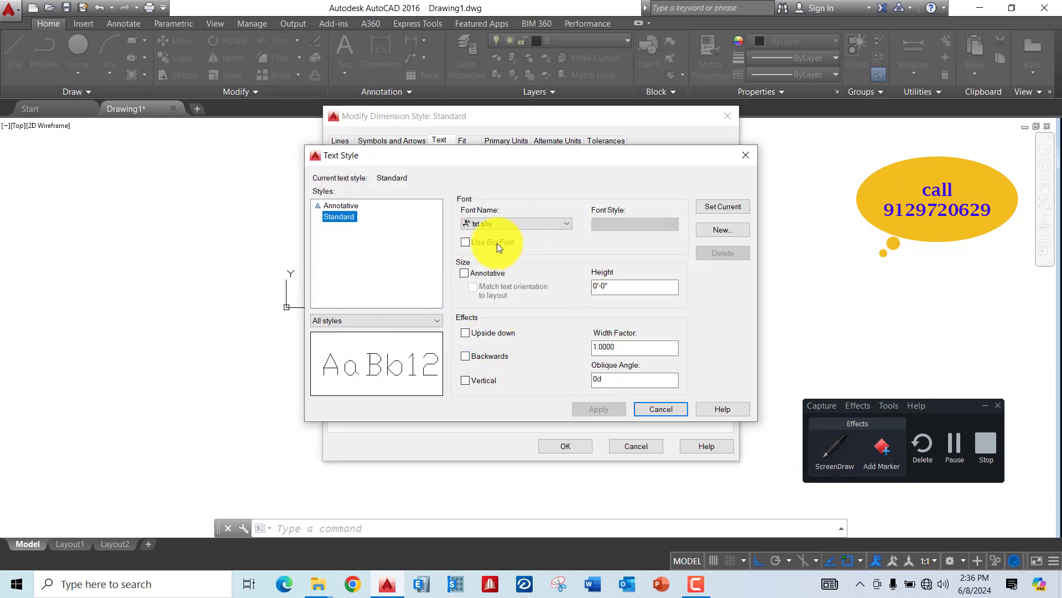
click(509, 223)
scroll(513, 360, up, 1)
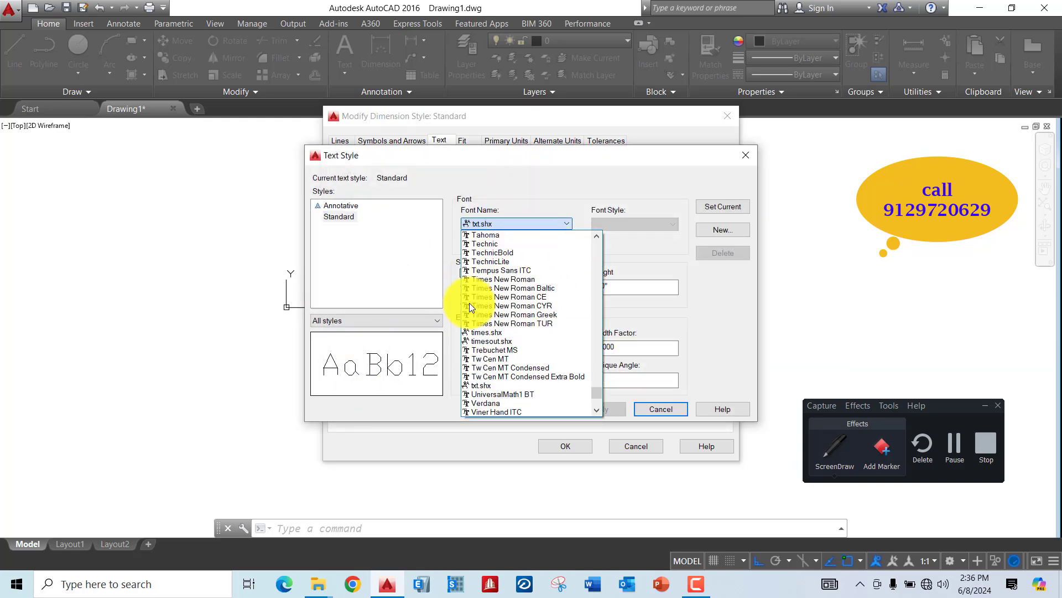
scroll(469, 303, up, 4)
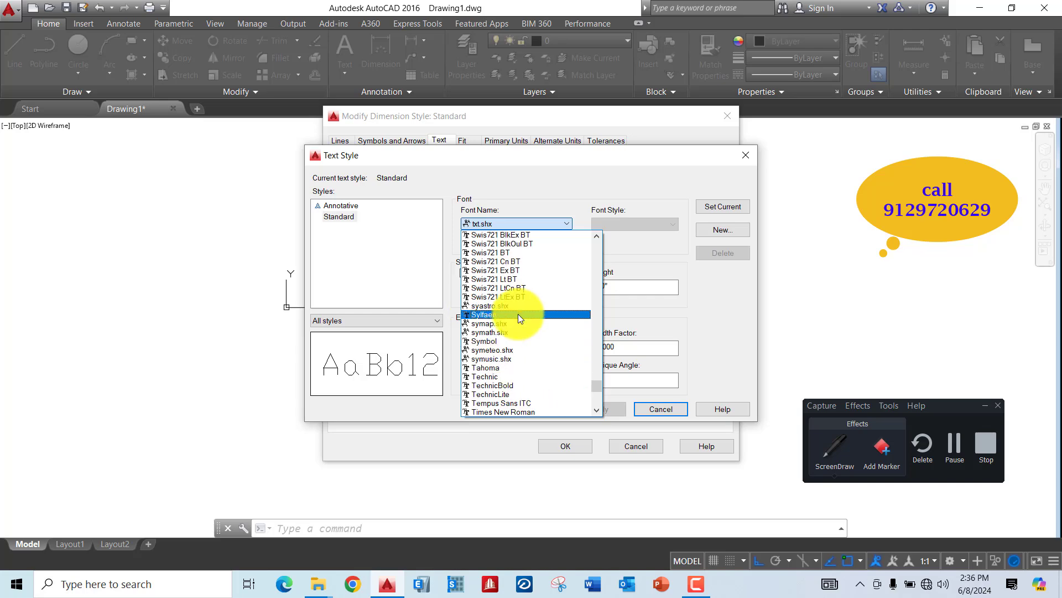
click(738, 159)
click(738, 158)
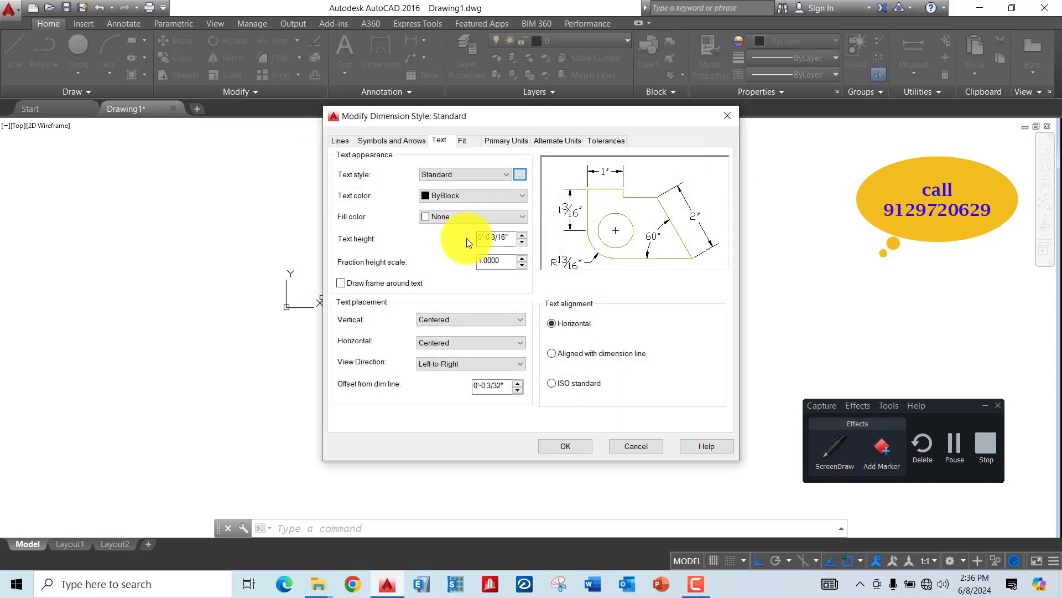
Step: Examine the vertical text placement options of the Standard style, leaving the placement at Centered
click(461, 324)
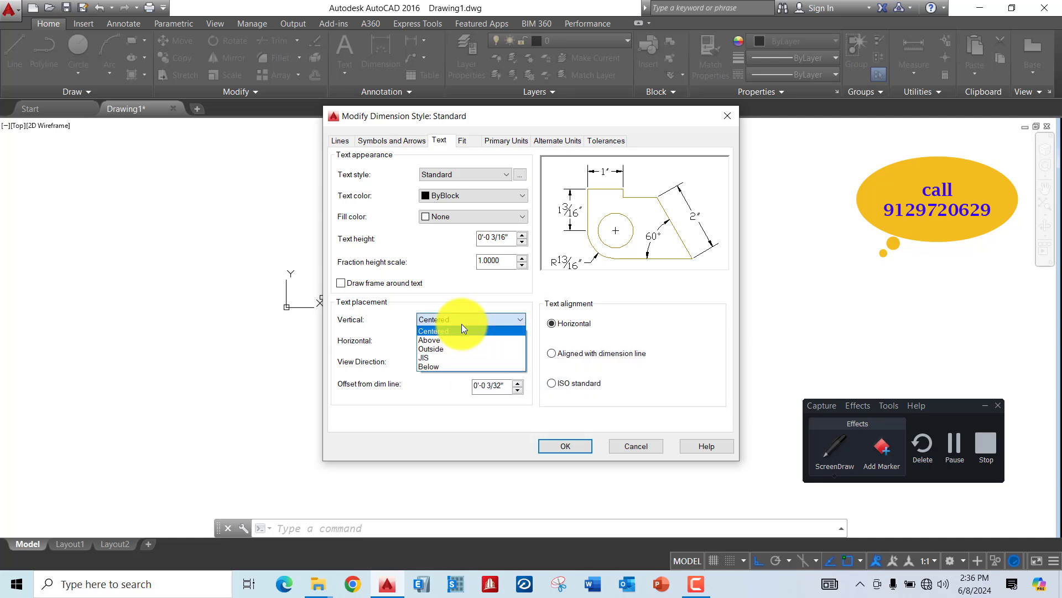
click(463, 331)
click(835, 451)
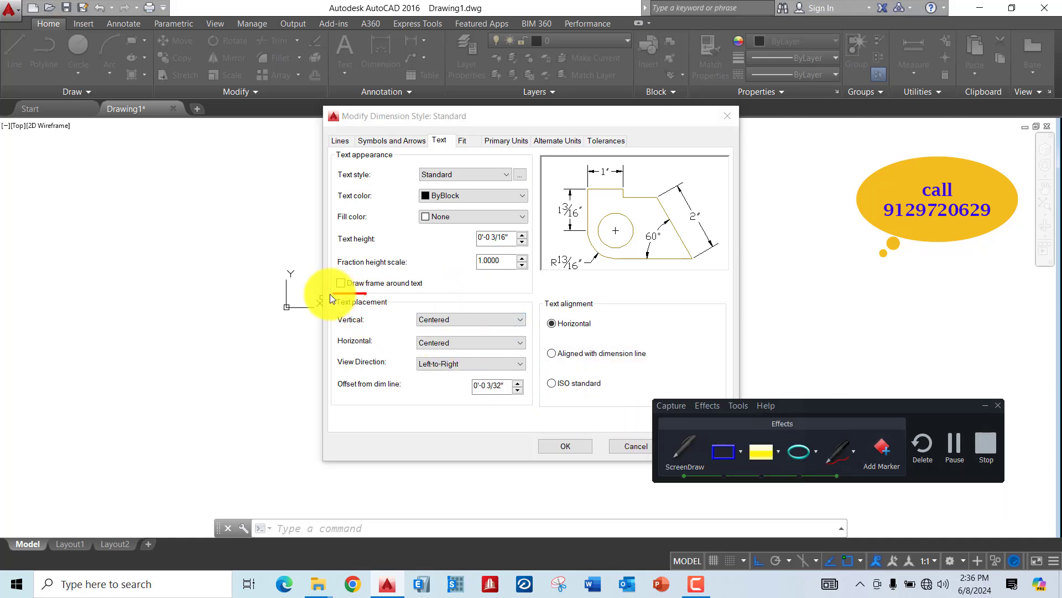
mouse_move(329, 294)
mouse_down()
mouse_move(436, 332)
mouse_move(533, 317)
mouse_move(364, 292)
mouse_up()
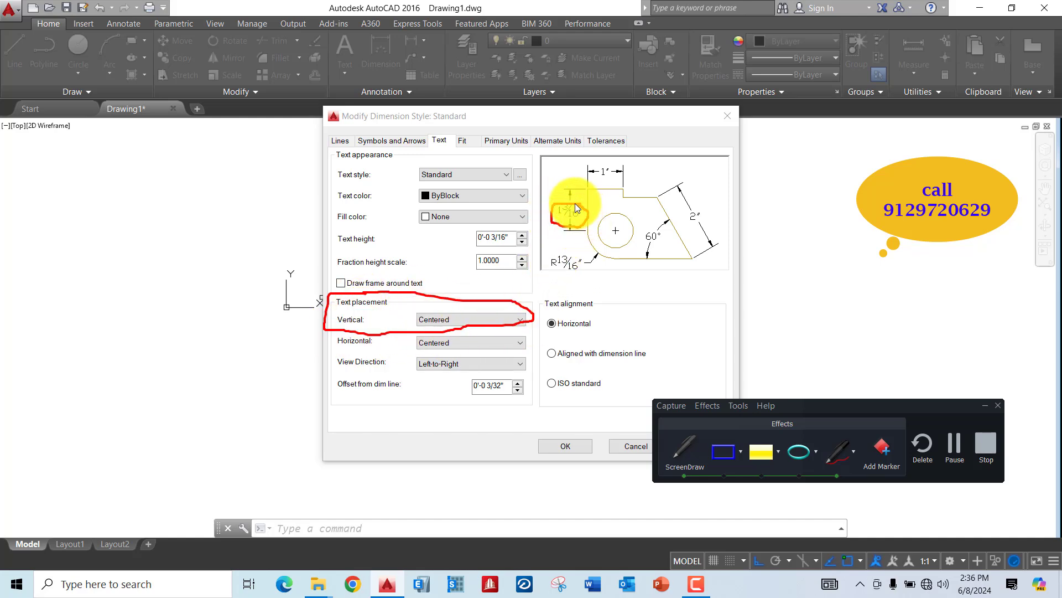
drag(609, 174, 610, 163)
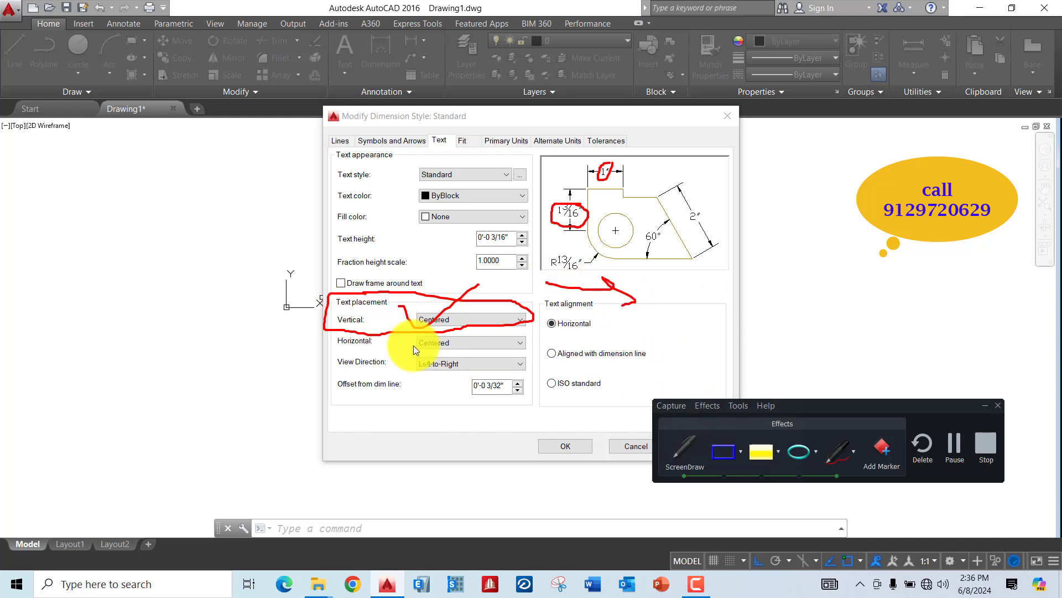
click(680, 454)
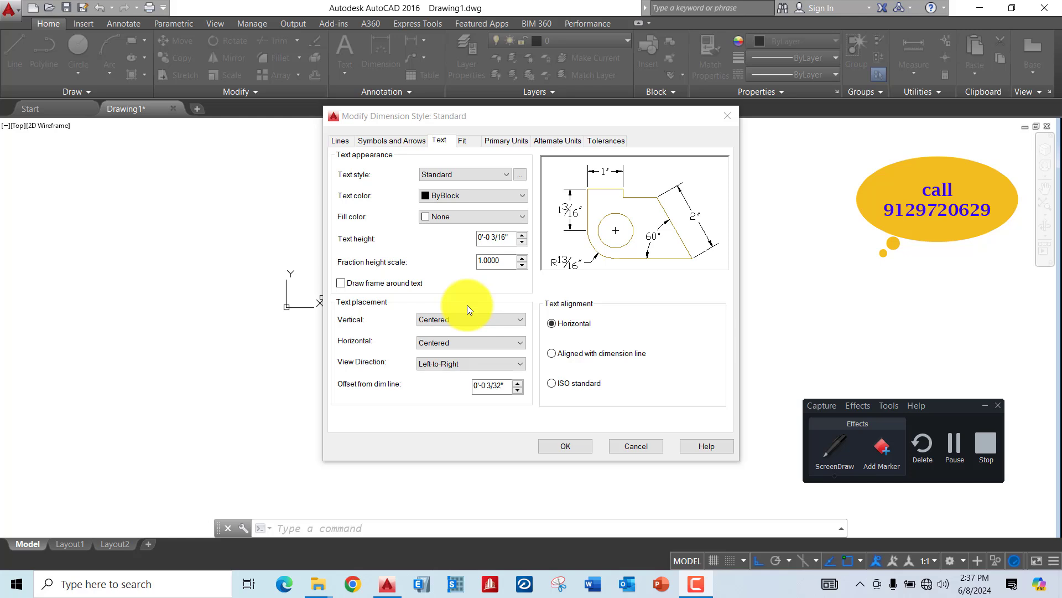
click(465, 321)
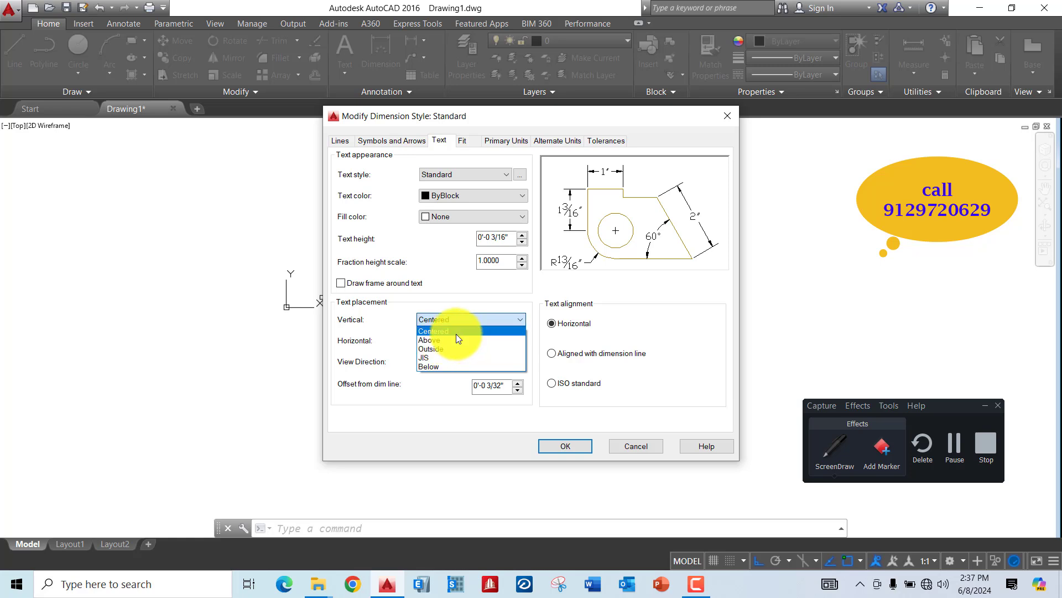
click(454, 332)
click(457, 319)
click(455, 319)
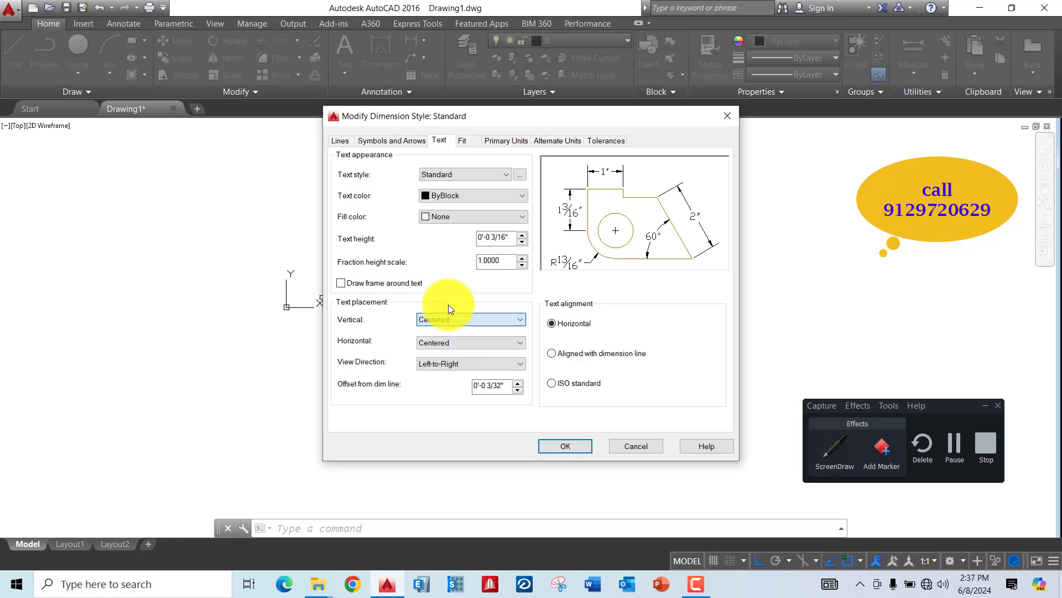
Step: Try Architectural tick, Dot and Open as the first and second arrowheads of the Standard style
click(392, 140)
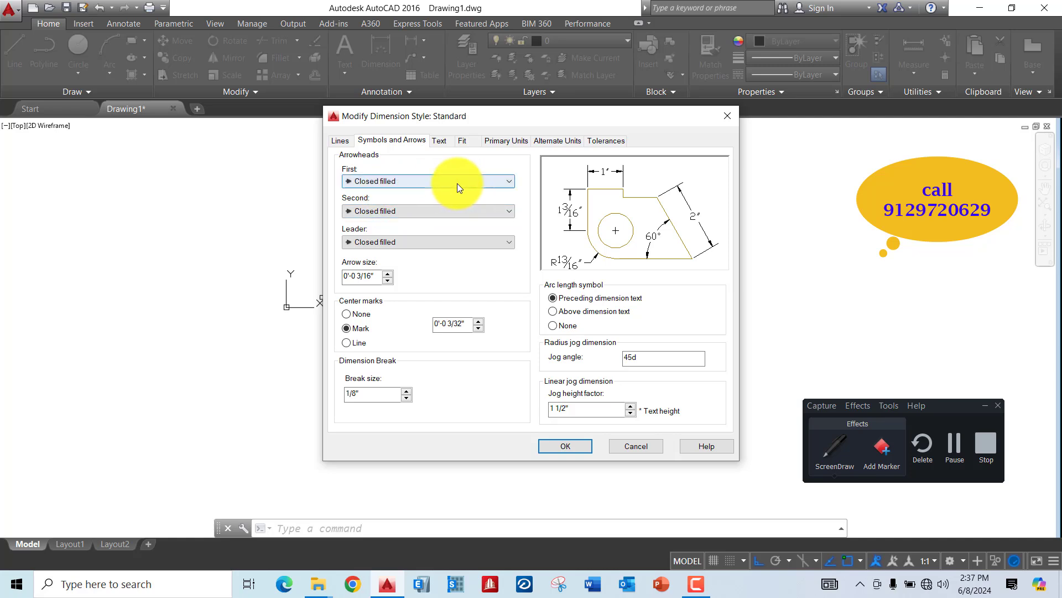
click(424, 182)
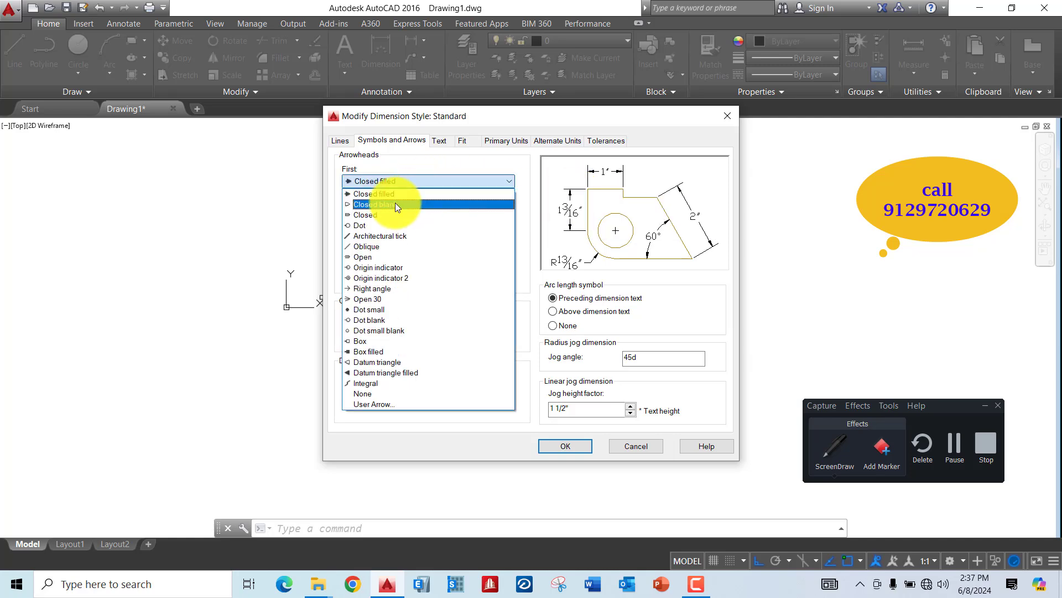
click(370, 237)
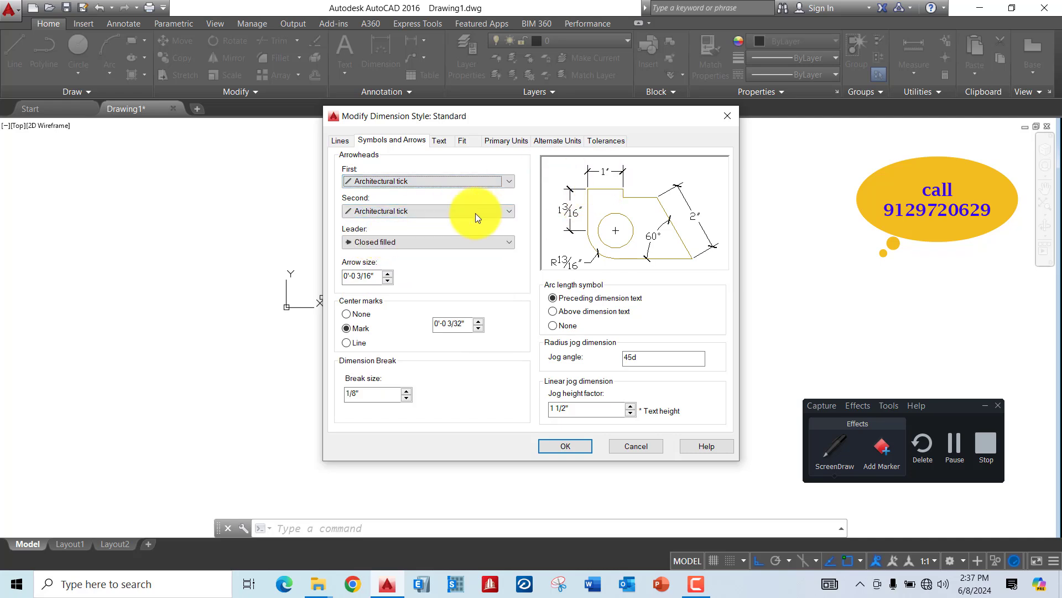
click(391, 181)
click(375, 226)
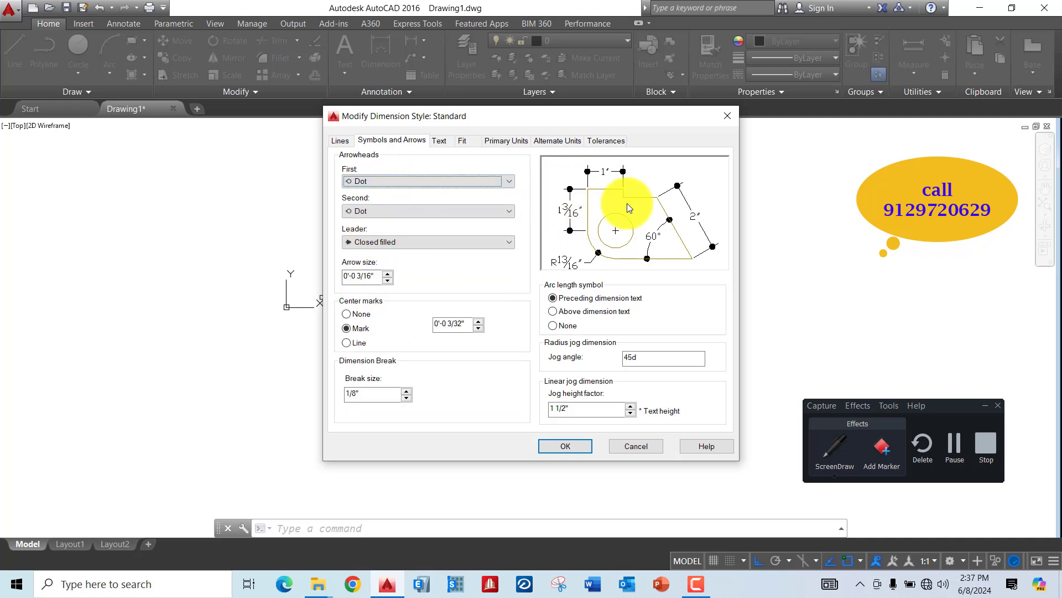
click(390, 177)
click(388, 182)
click(387, 185)
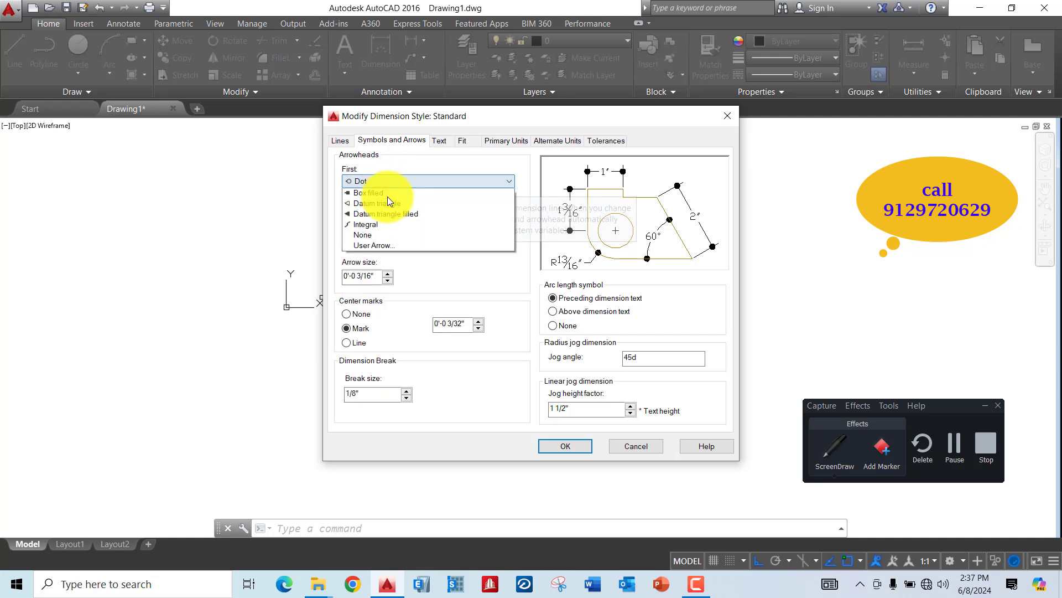
click(364, 257)
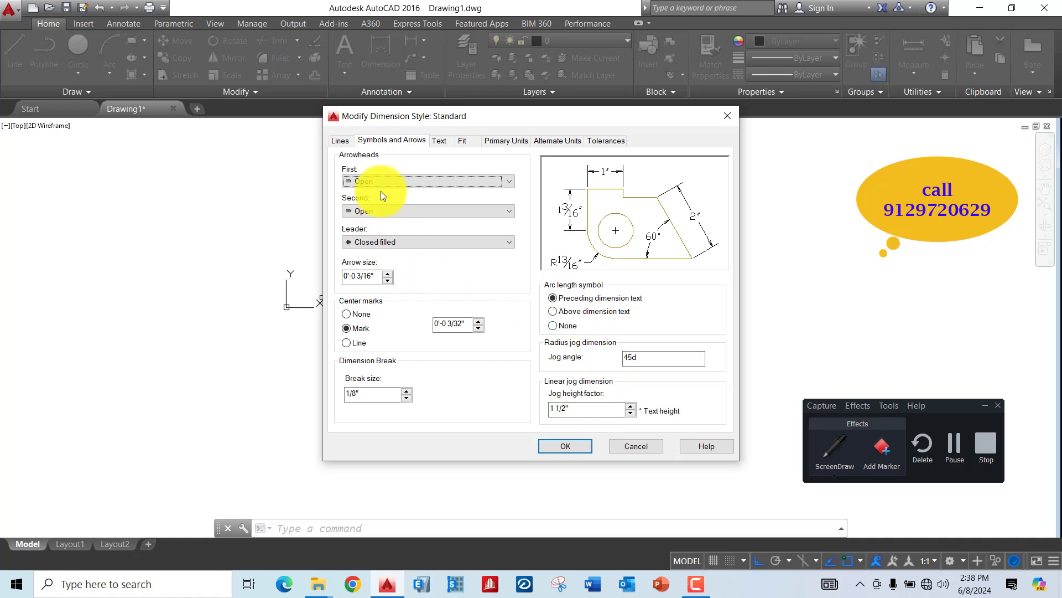
Step: Examine the dimension line color, linetype, lineweight and baseline spacing settings, and how far extension lines extend beyond dimension lines
click(351, 141)
click(493, 172)
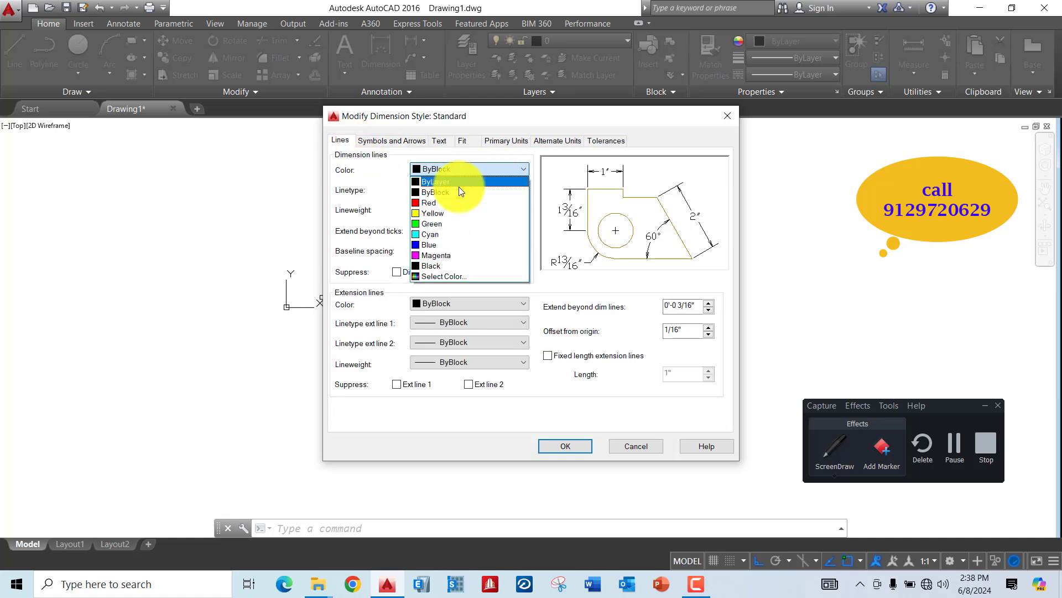
click(489, 171)
click(824, 453)
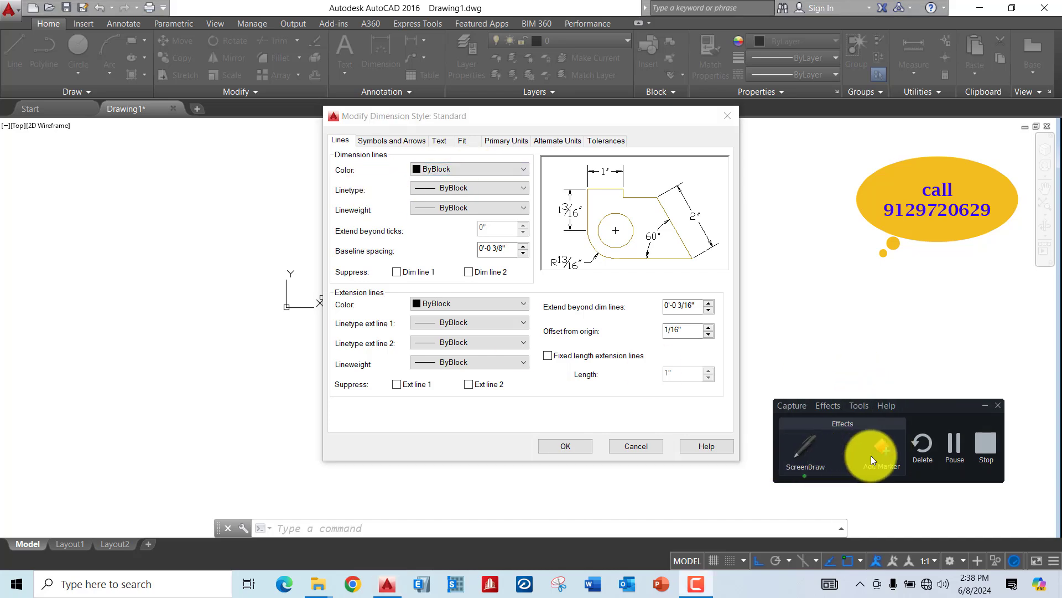
click(835, 451)
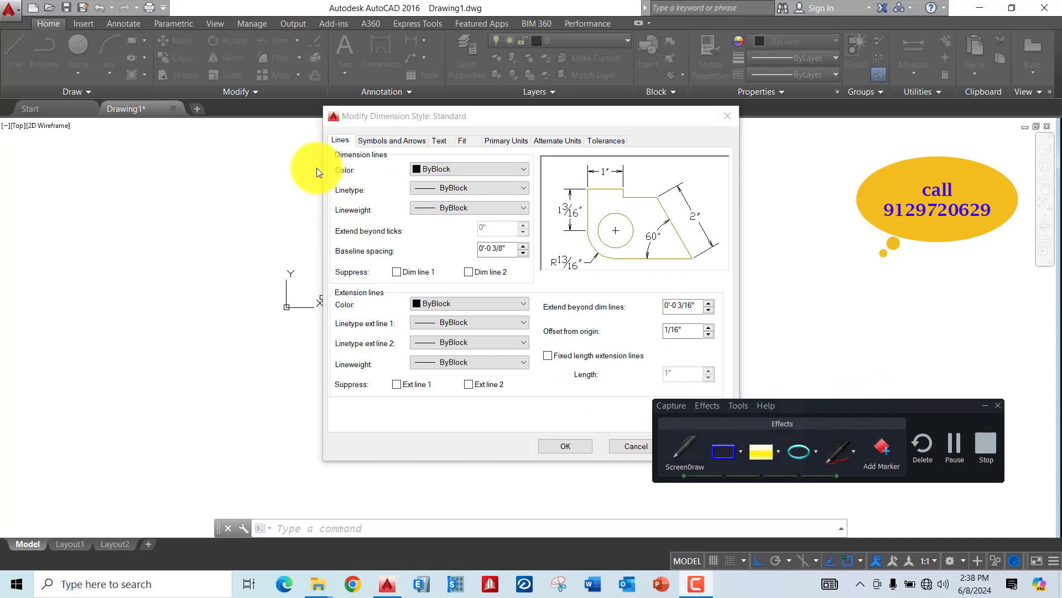
drag(337, 180, 377, 166)
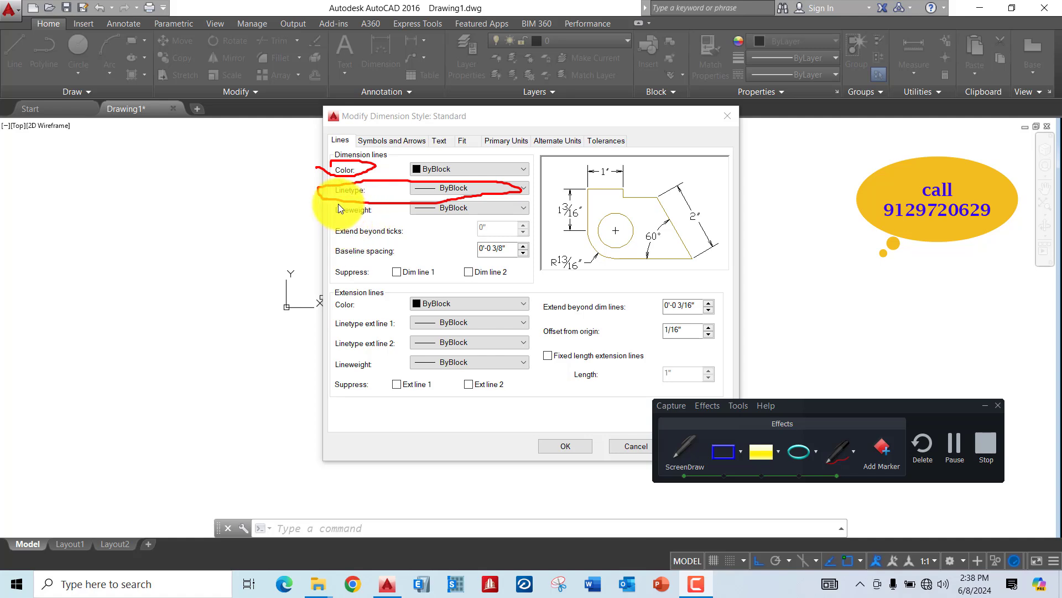
drag(388, 215, 360, 205)
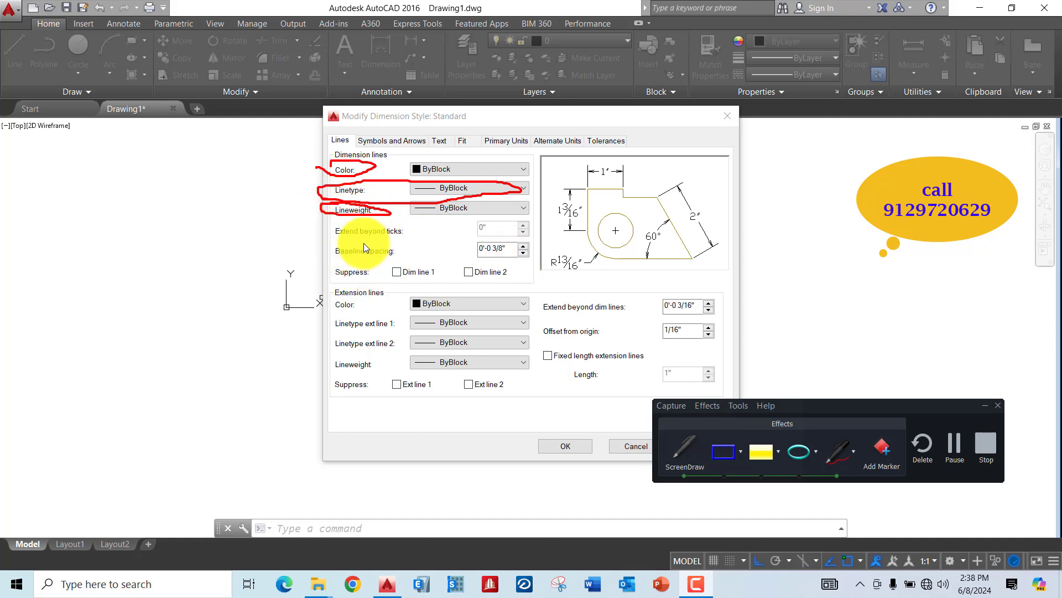
drag(364, 244, 398, 258)
drag(574, 249, 575, 254)
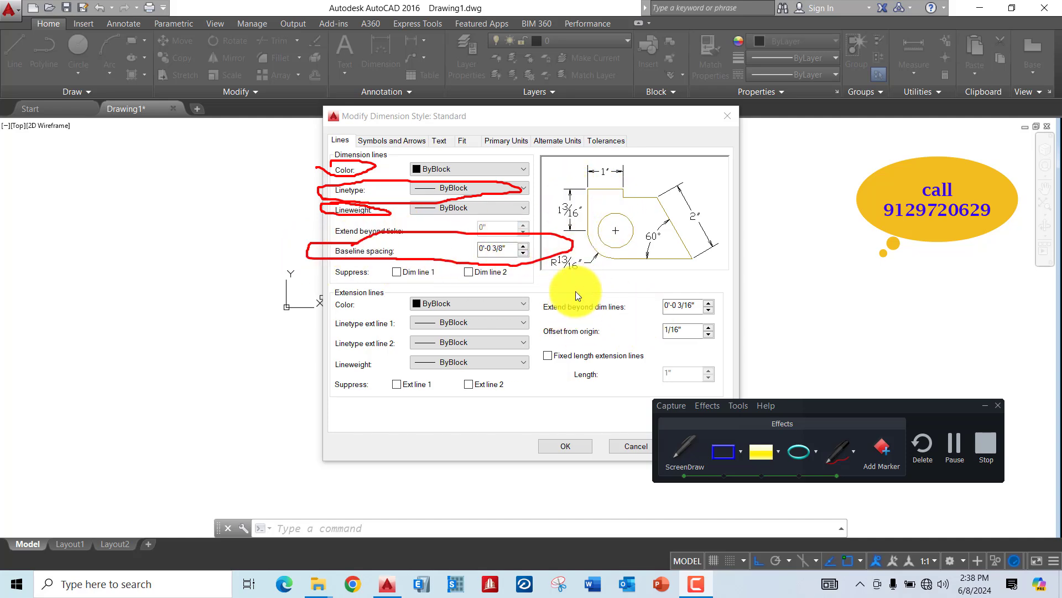
mouse_move(542, 300)
mouse_down()
mouse_move(692, 335)
mouse_move(606, 285)
mouse_move(543, 307)
mouse_up()
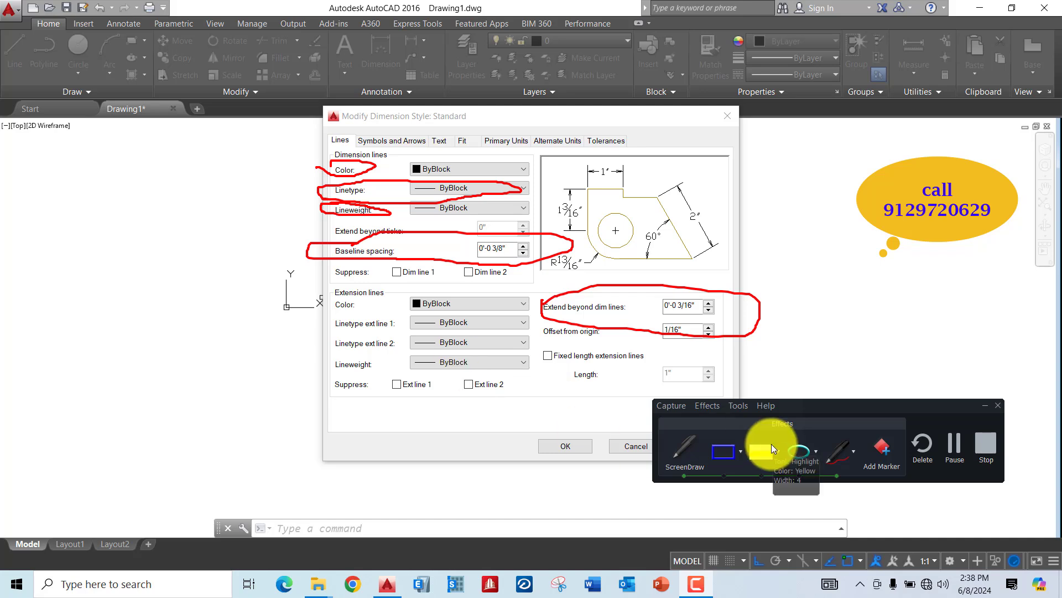
click(693, 449)
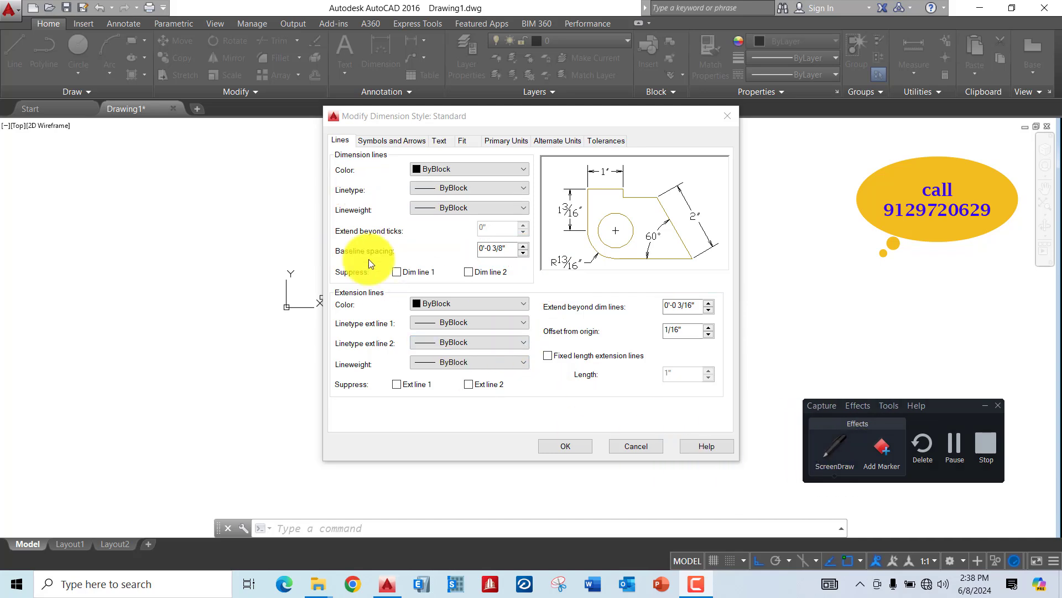
Step: Set the dimension line color to Red and the extension line color to Blue, keeping the dimension linetype ByBlock
click(483, 168)
click(443, 203)
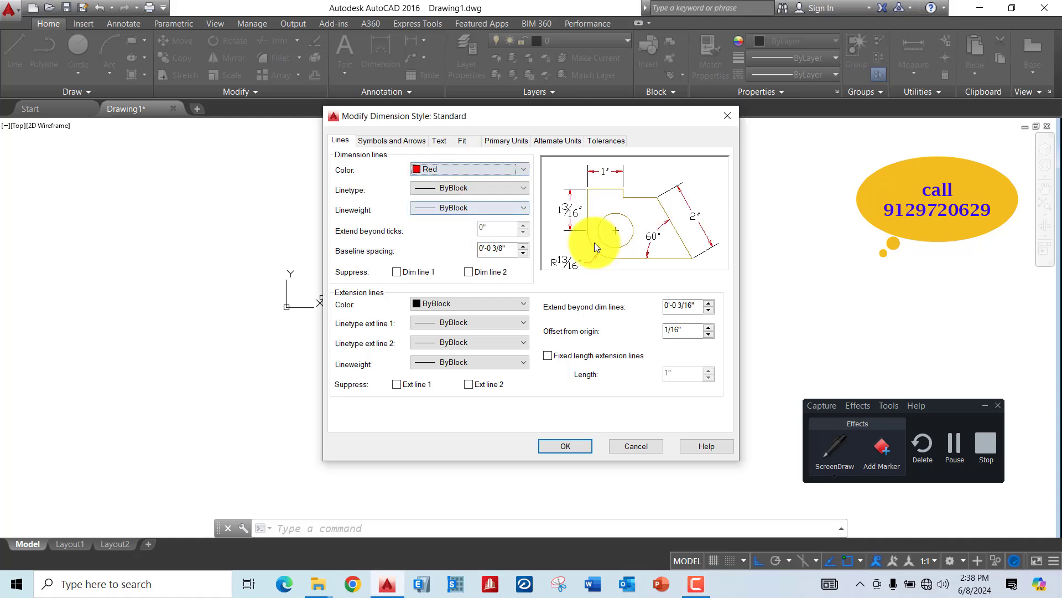
click(446, 189)
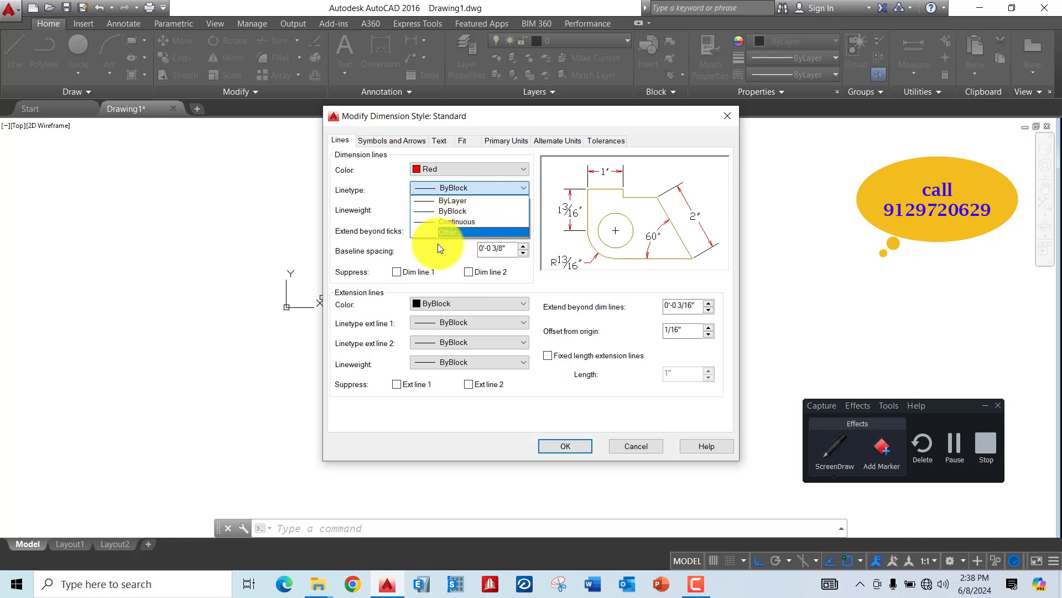
click(384, 214)
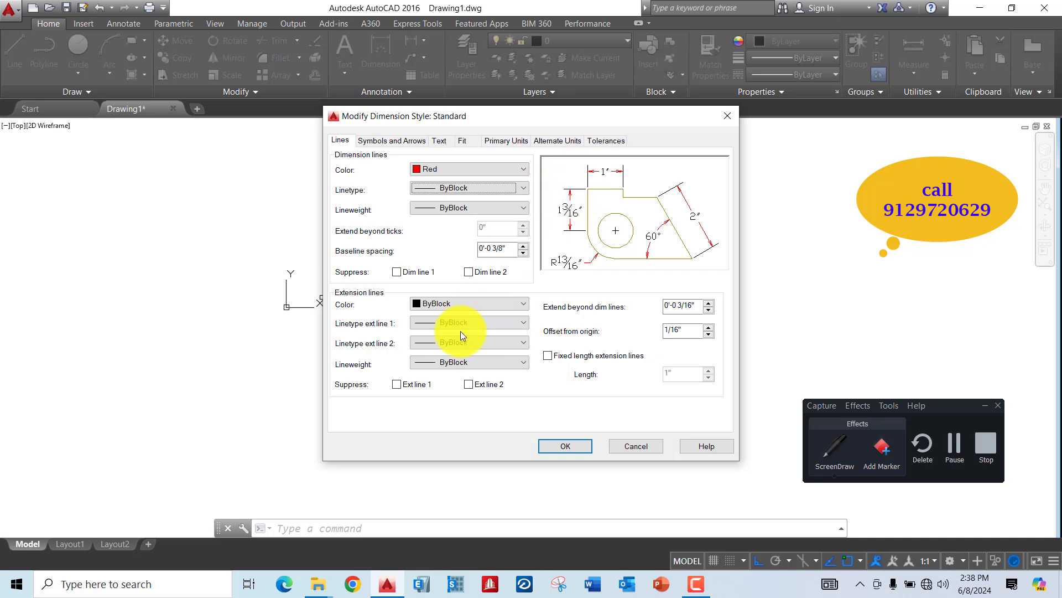
click(464, 304)
click(430, 375)
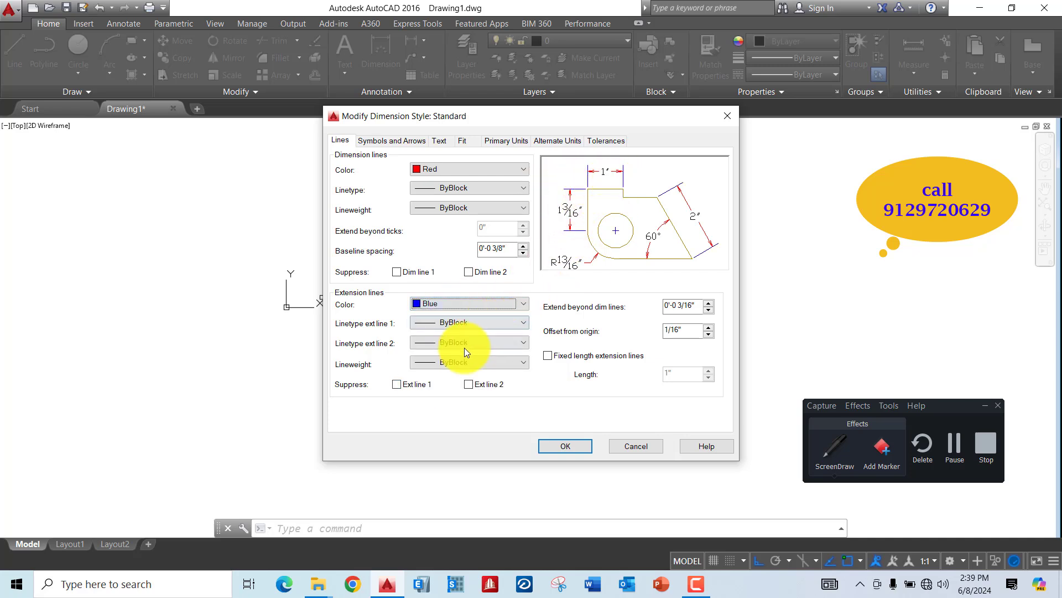
Step: Set the first and second dimension arrowheads to Oblique
click(410, 140)
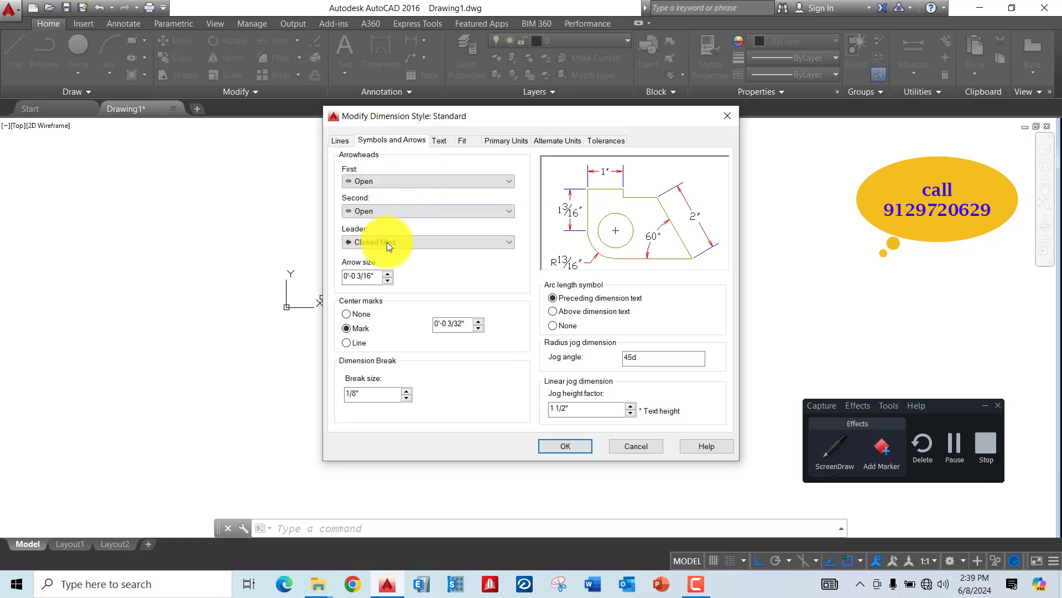
click(416, 182)
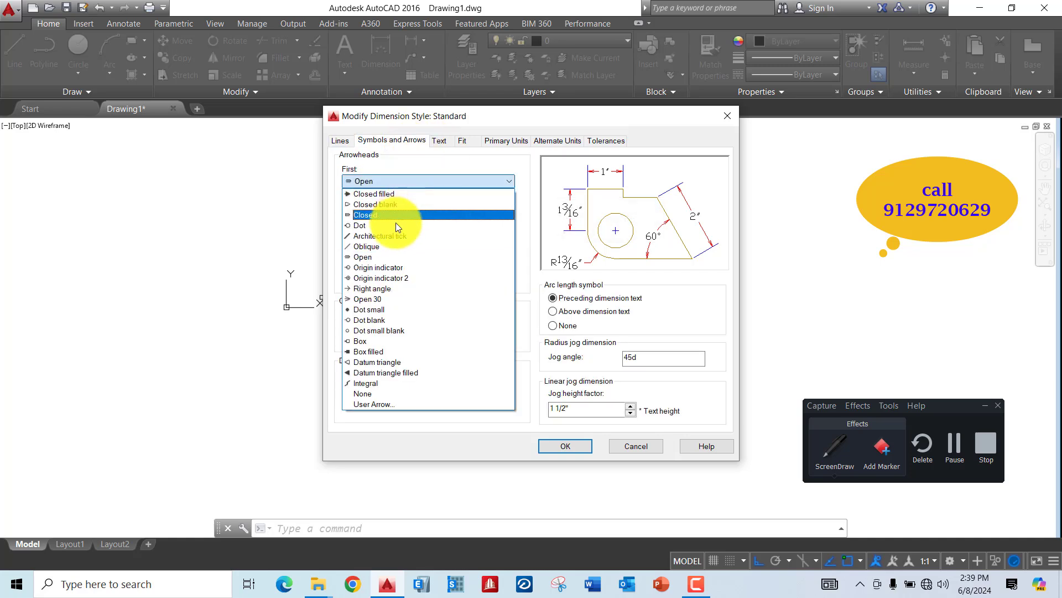
click(389, 246)
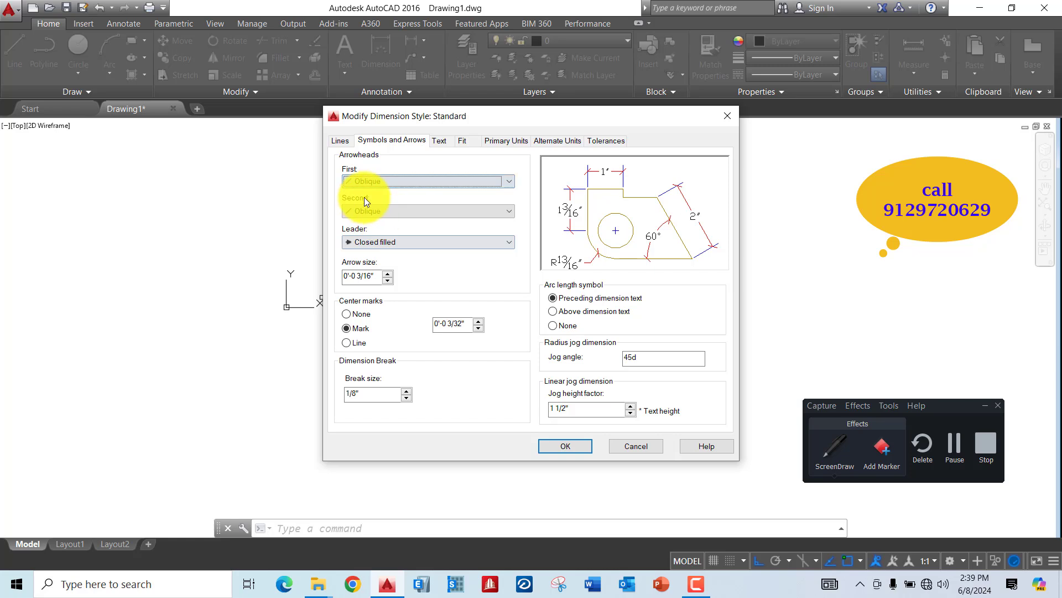
Step: Set the dimension text color to Cyan, review the fit and primary units settings, and apply the changes to the Standard style
click(439, 140)
click(463, 196)
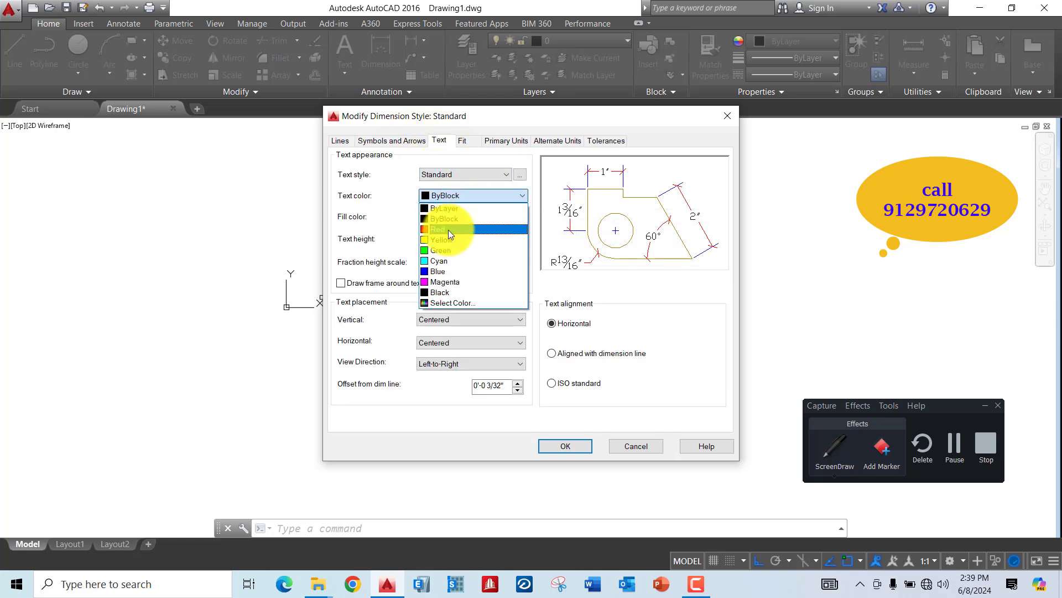
click(443, 262)
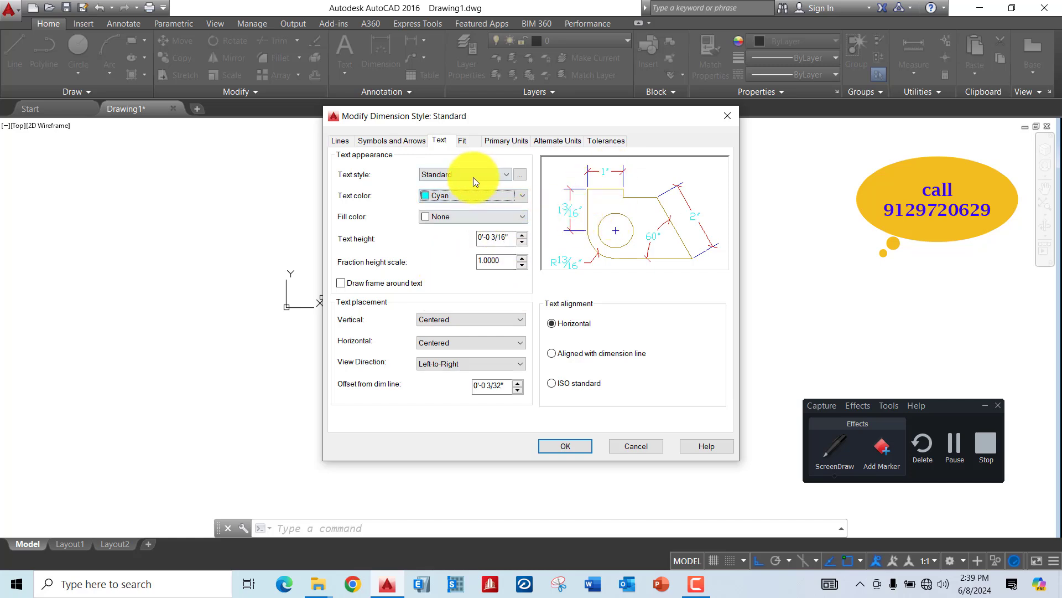
click(469, 142)
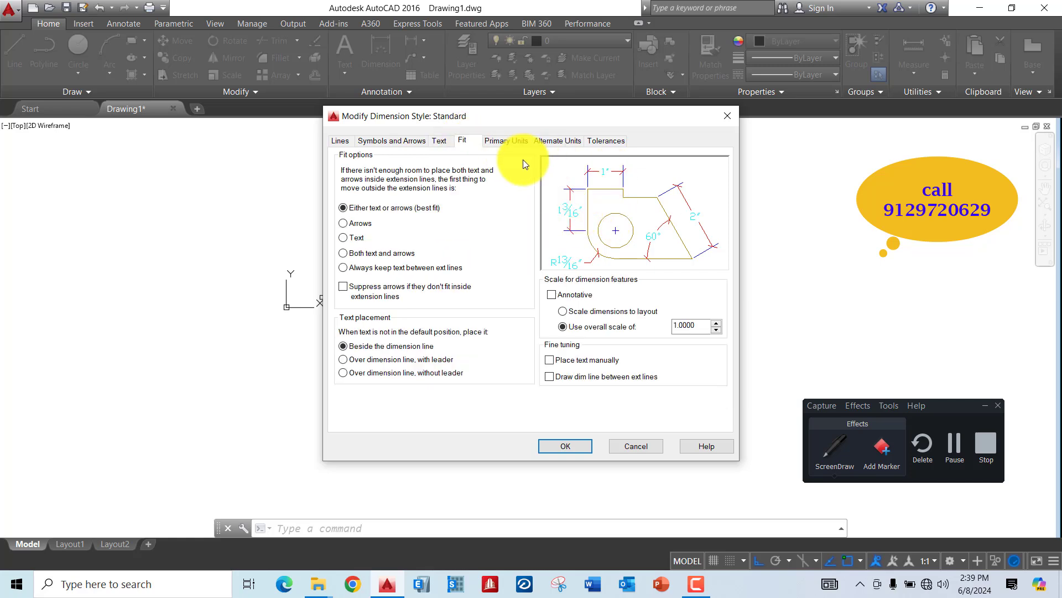
click(522, 142)
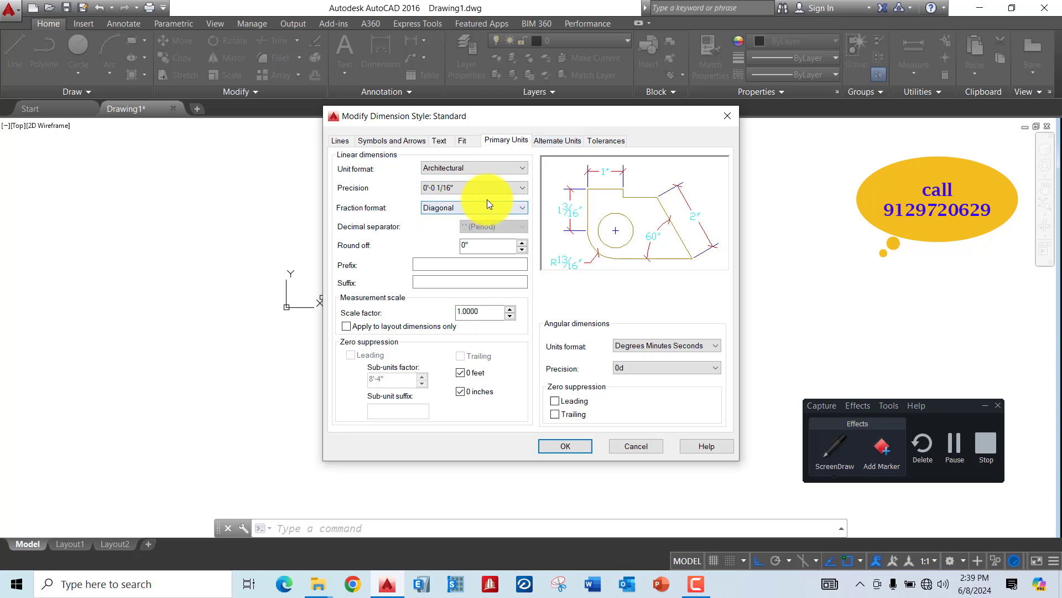
click(560, 445)
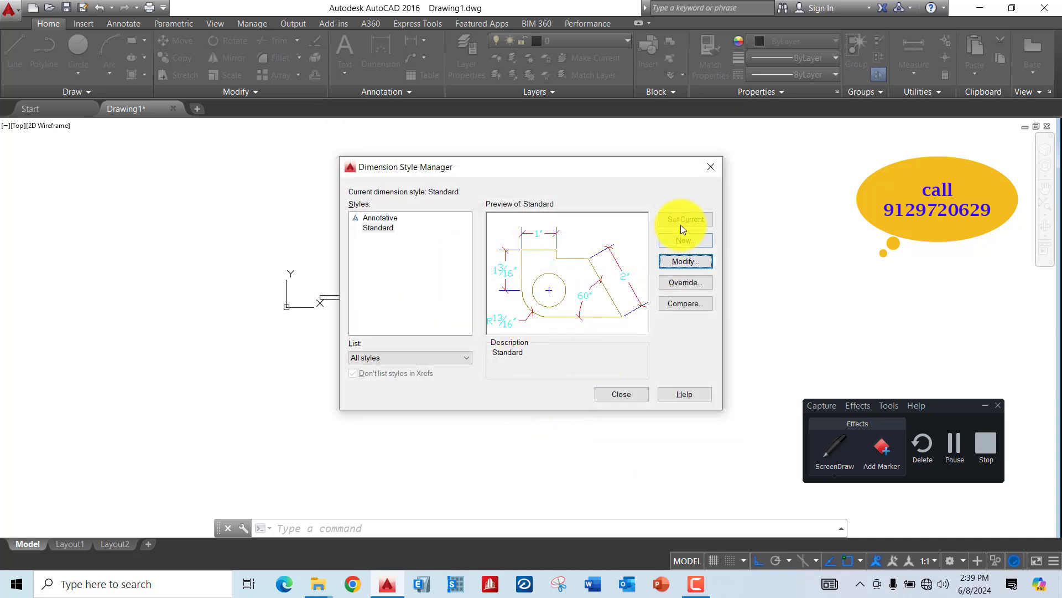
click(828, 457)
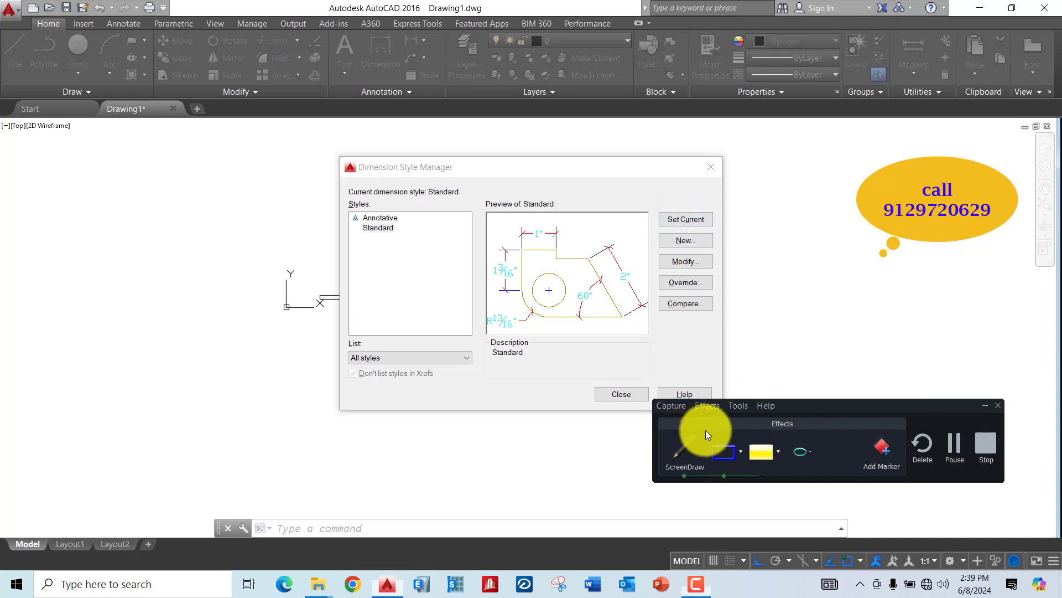
click(765, 453)
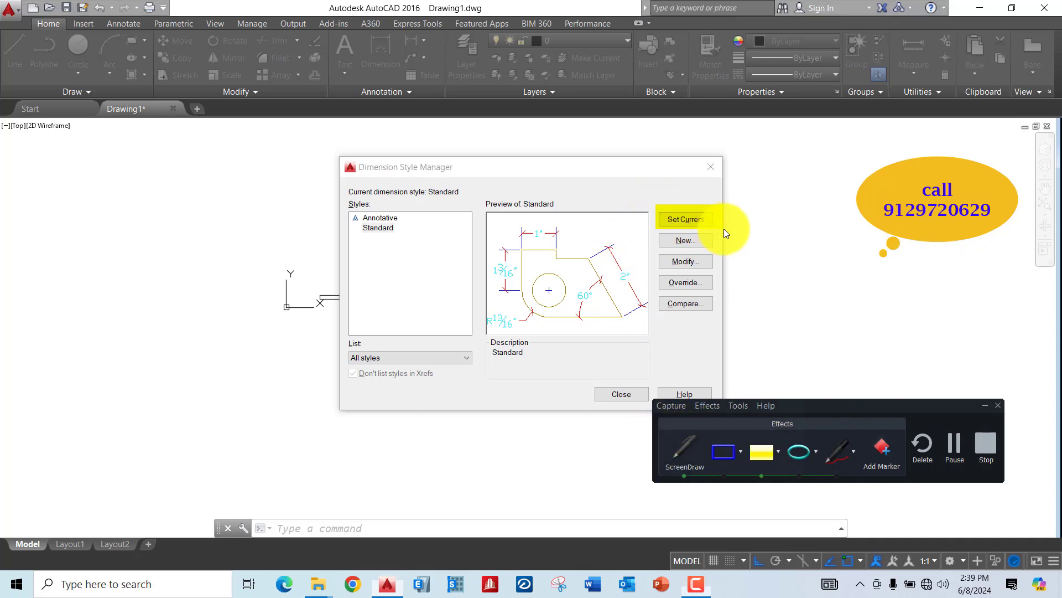
Step: Close the Dimension Style Manager with Standard as the current style and inspect the text and lines of the 20' dimension
click(695, 464)
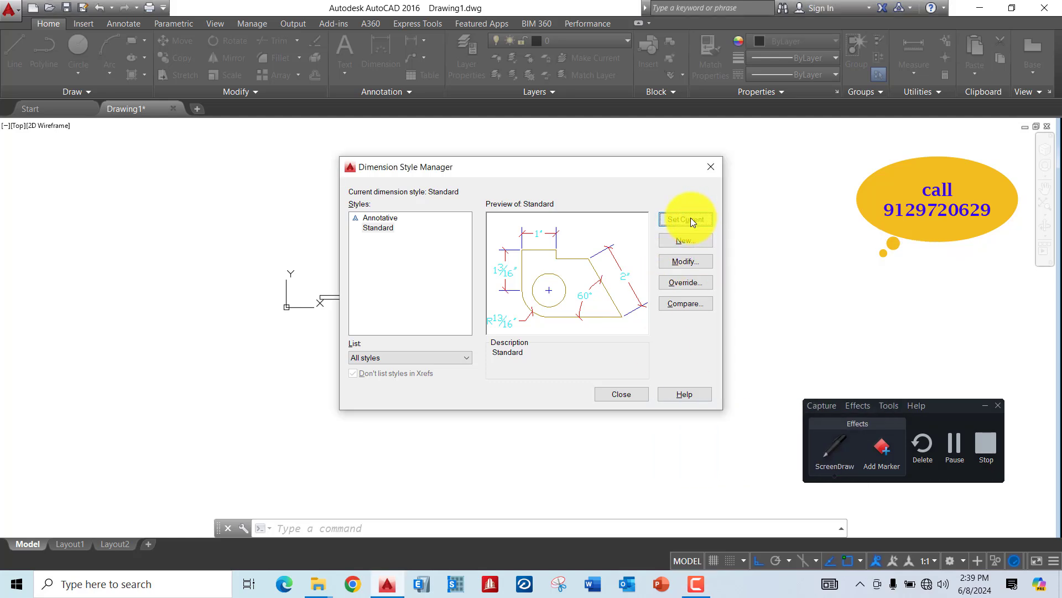
click(619, 393)
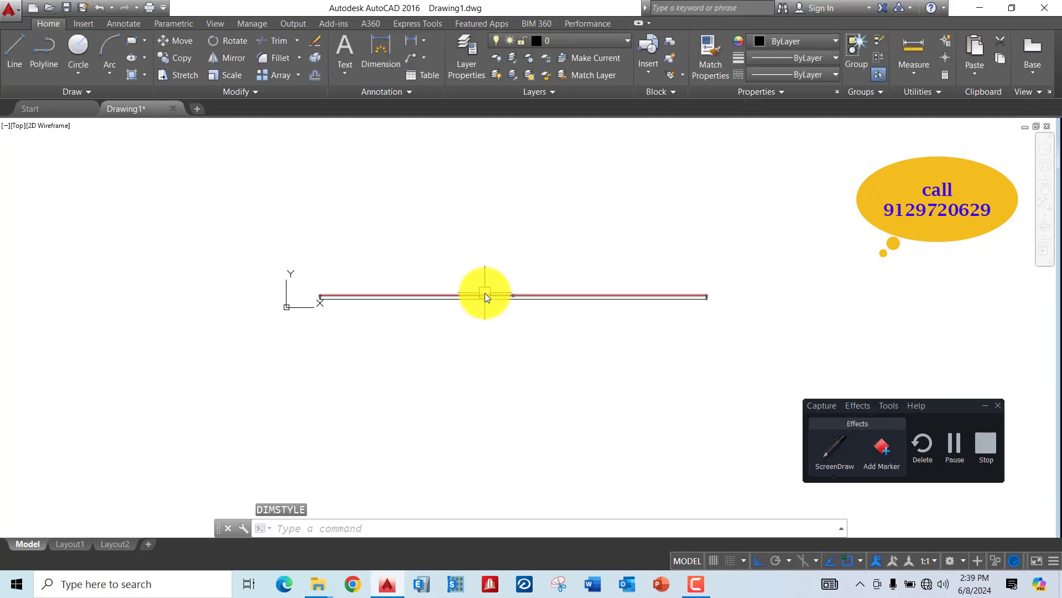
scroll(485, 297, up, 8)
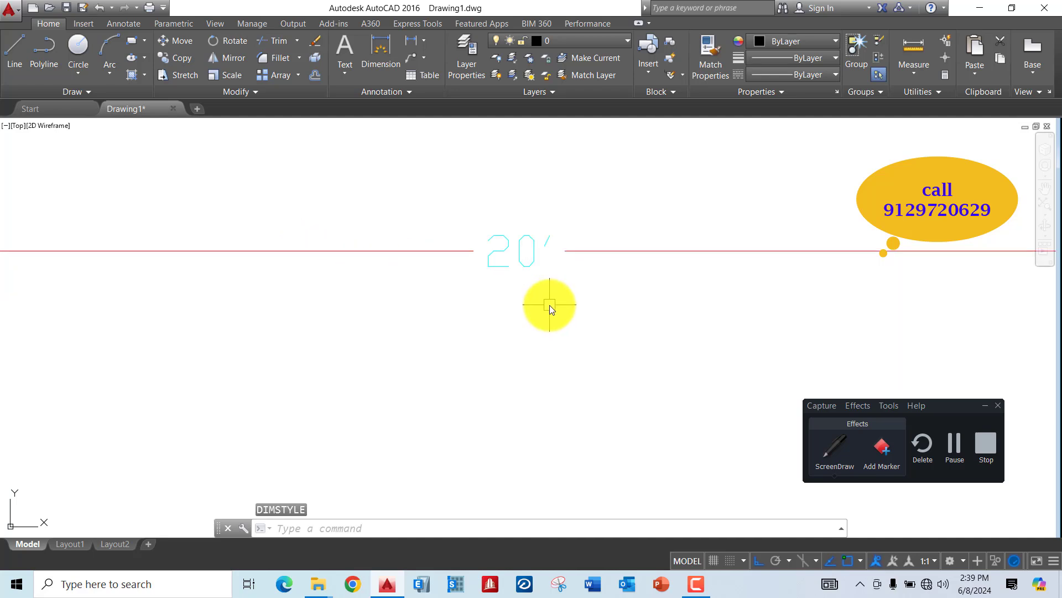
scroll(503, 203, down, 2)
middle_drag(536, 288, 450, 309)
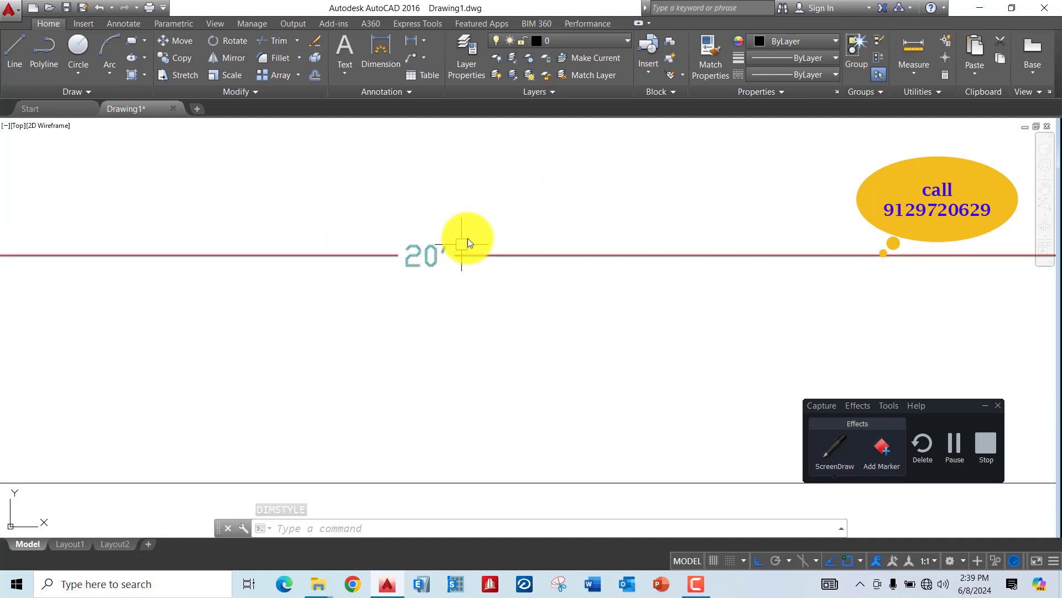
scroll(475, 245, down, 5)
scroll(576, 285, up, 2)
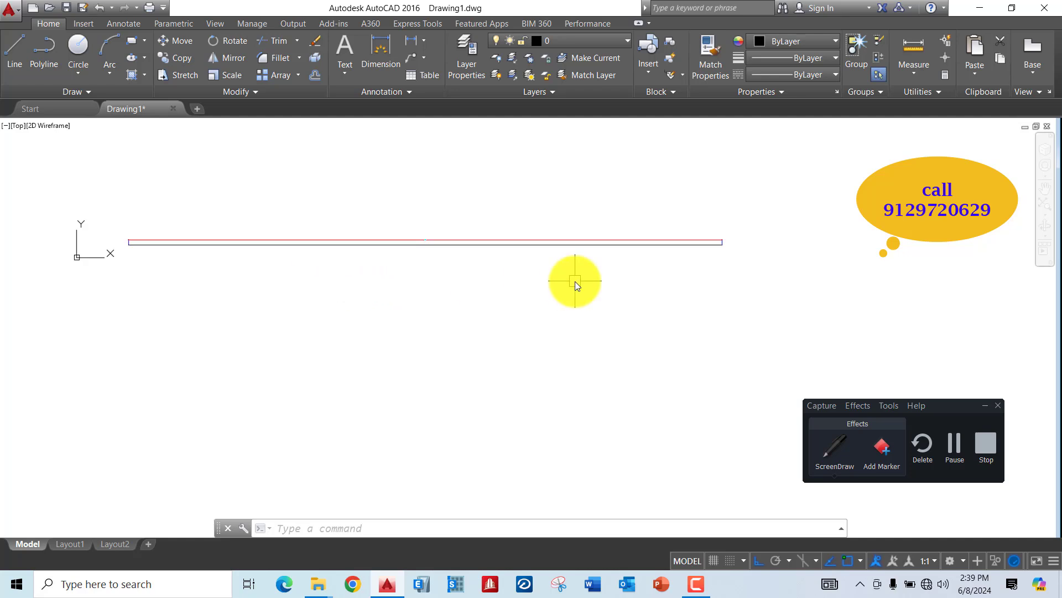
scroll(387, 252, up, 8)
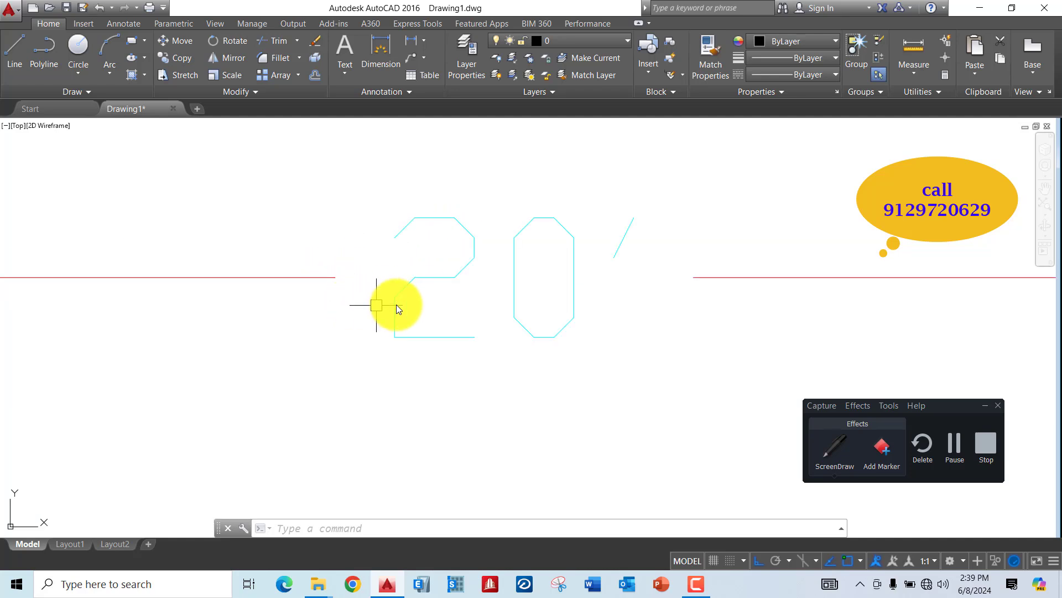
scroll(488, 282, down, 8)
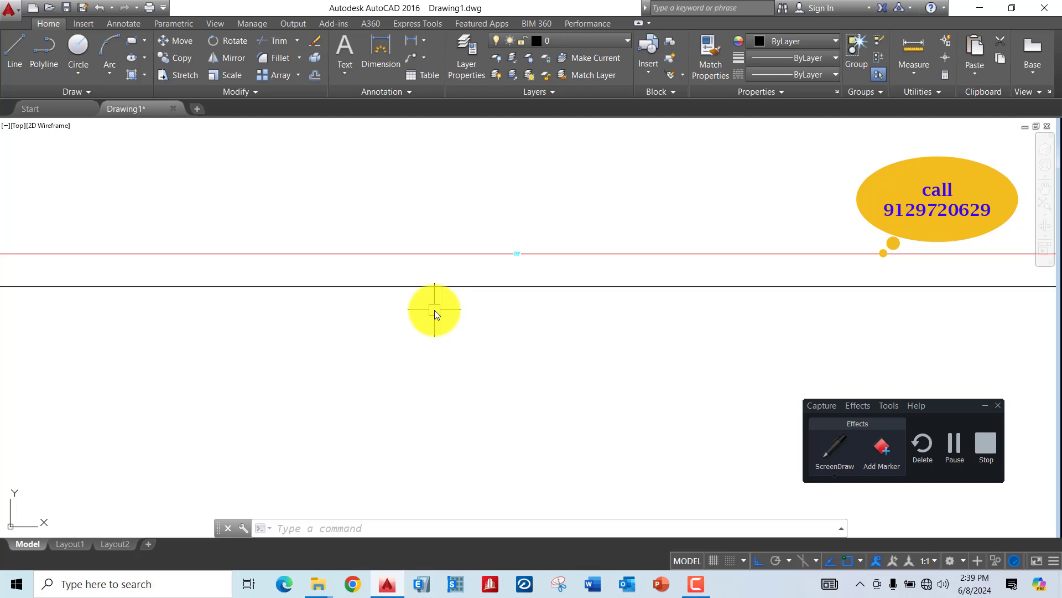
Step: Draw a 10' horizontal line below the dimensioned 20' line
scroll(457, 324, down, 5)
text(l)
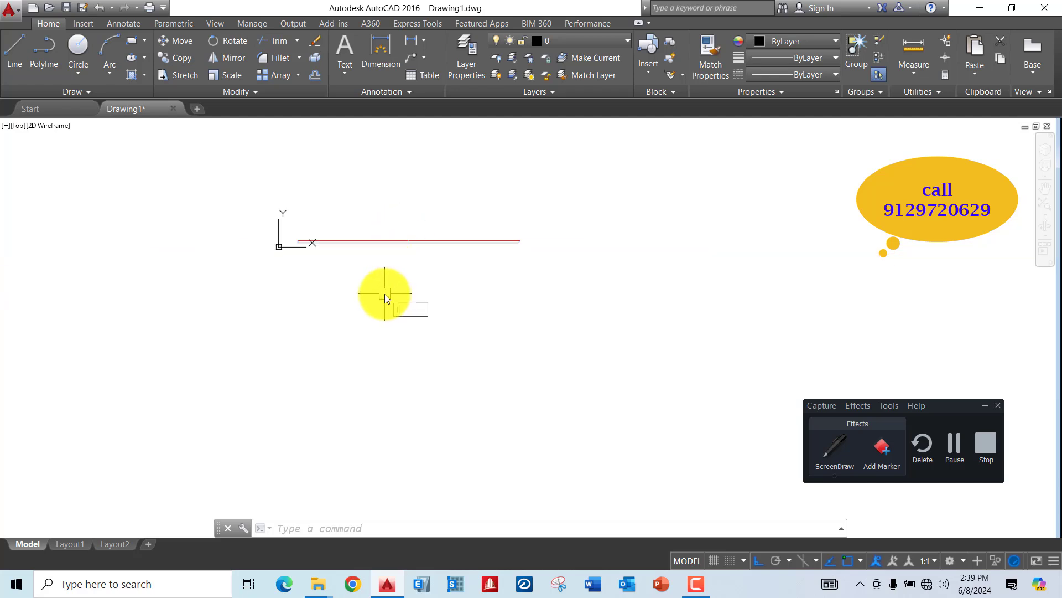
key(Return)
click(345, 303)
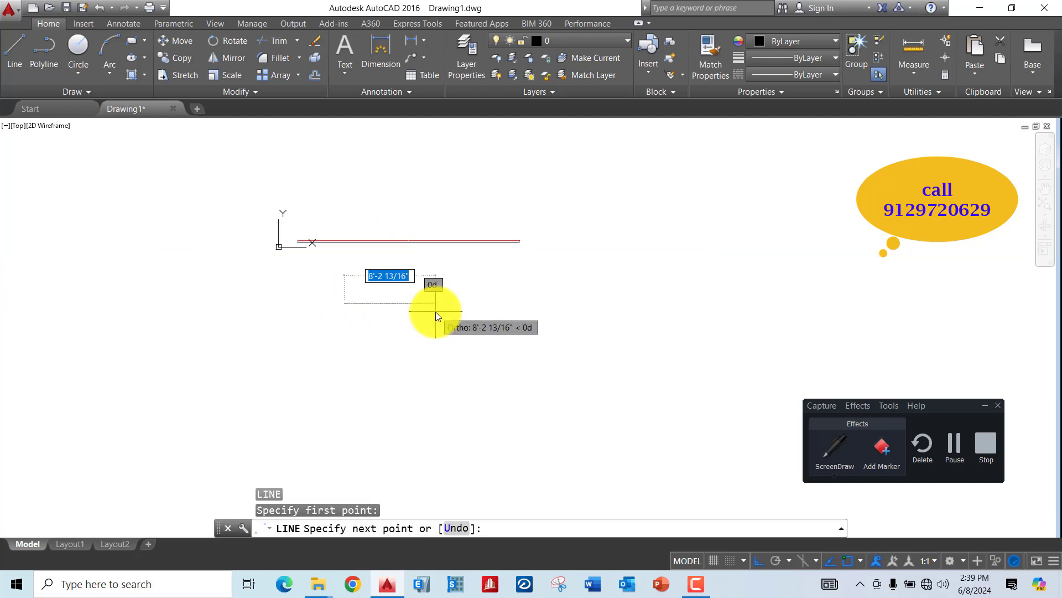
text(10)
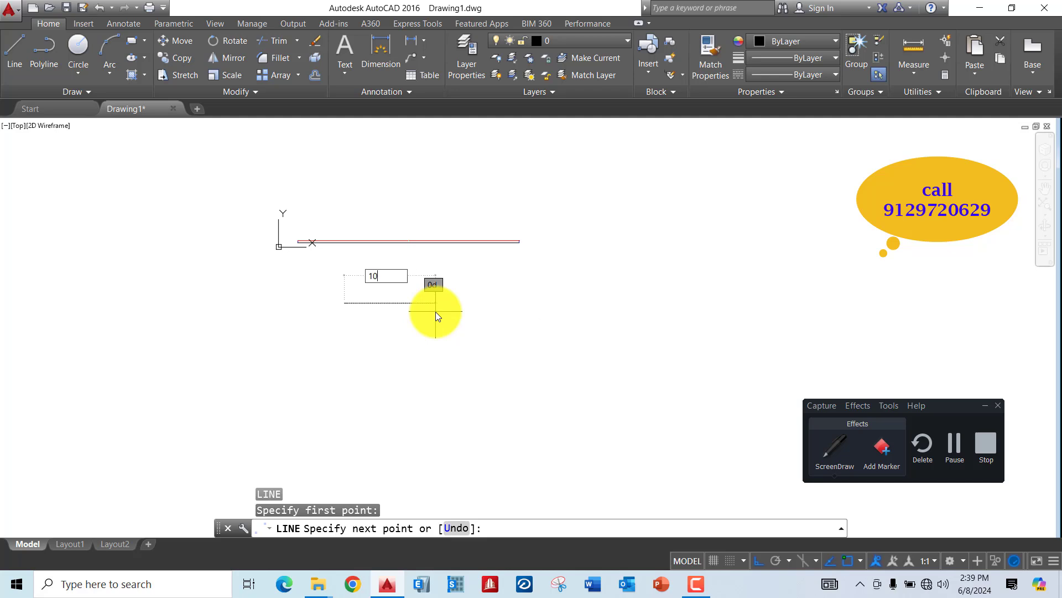
key(Return)
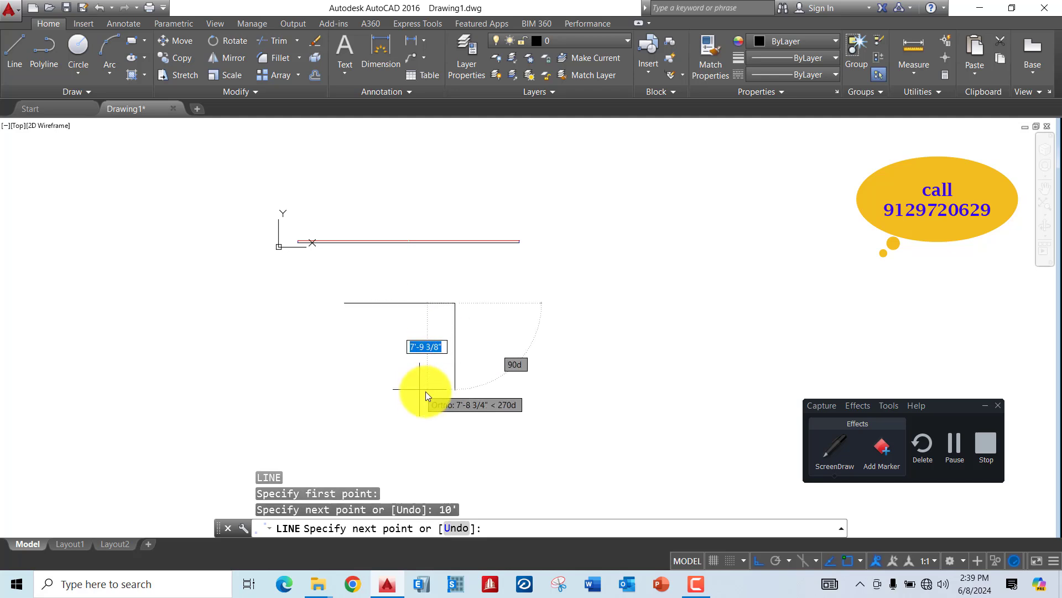
key(Return)
scroll(409, 332, up, 4)
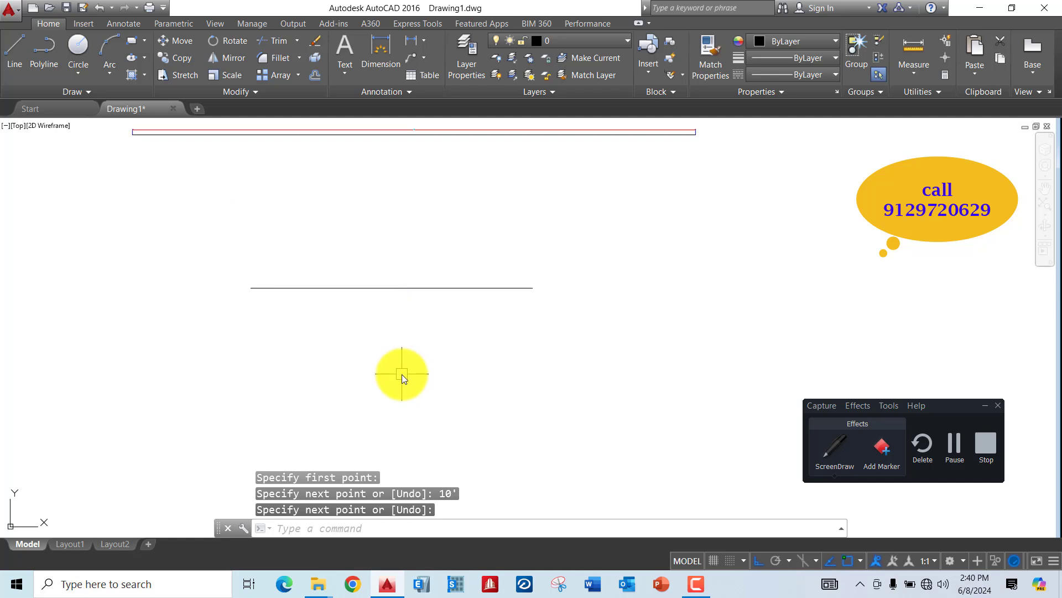
click(833, 461)
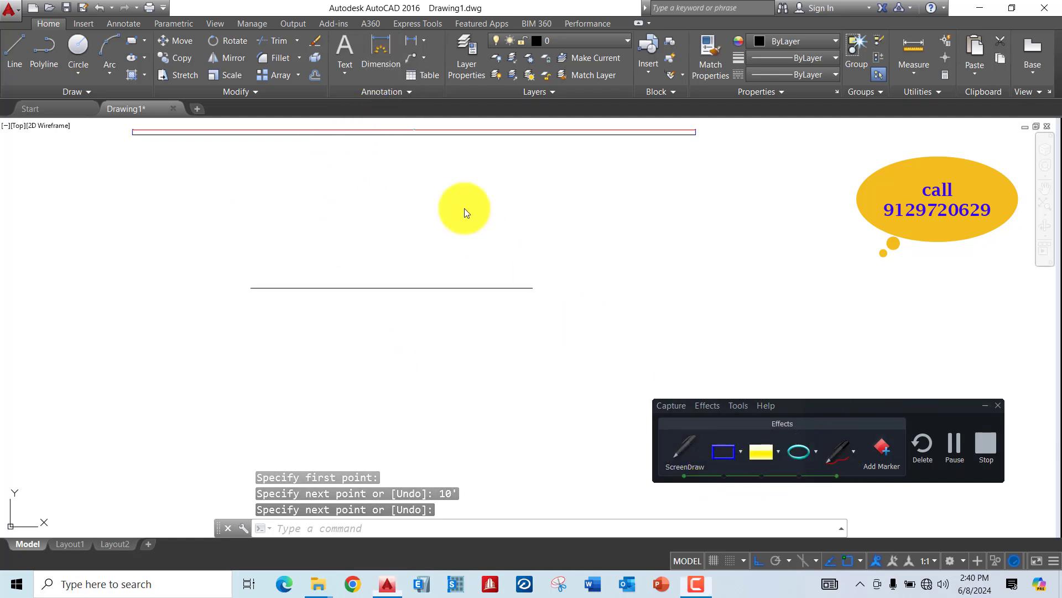
mouse_move(377, 29)
mouse_down()
mouse_move(340, 95)
mouse_move(408, 32)
mouse_up()
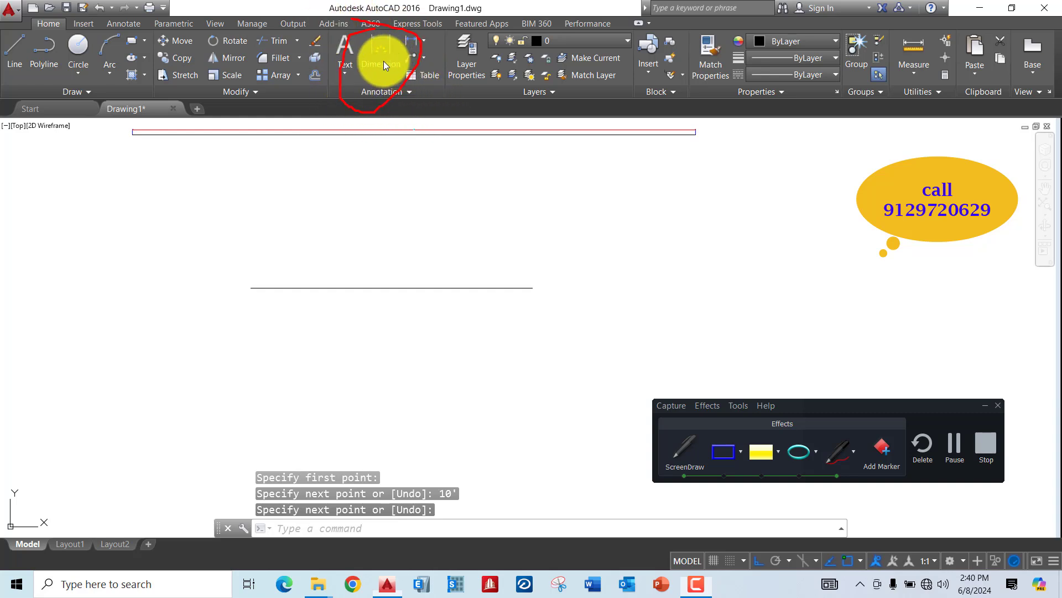
drag(370, 110, 371, 219)
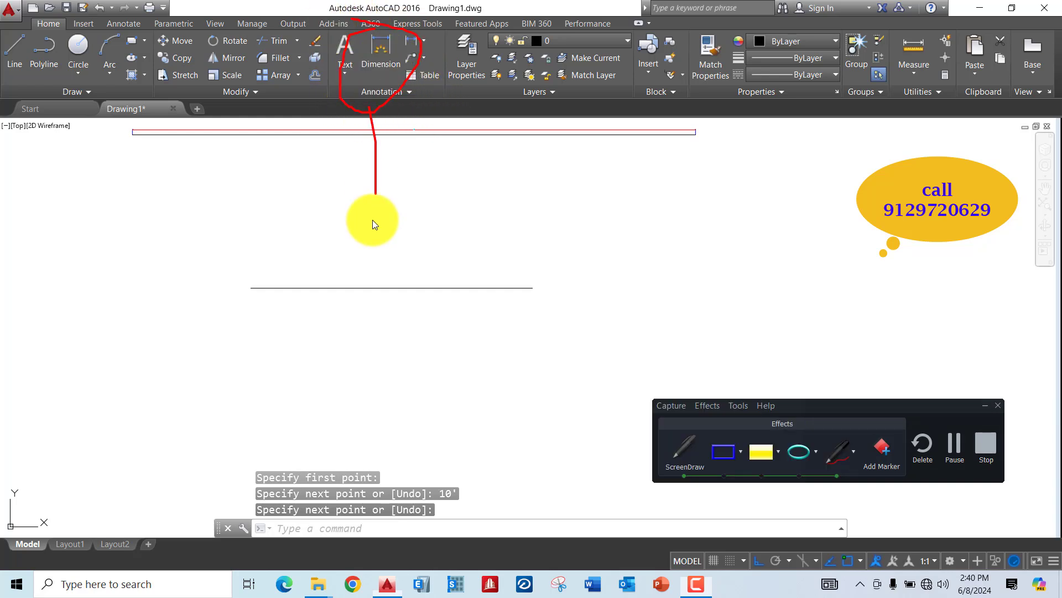
click(740, 452)
mouse_move(761, 483)
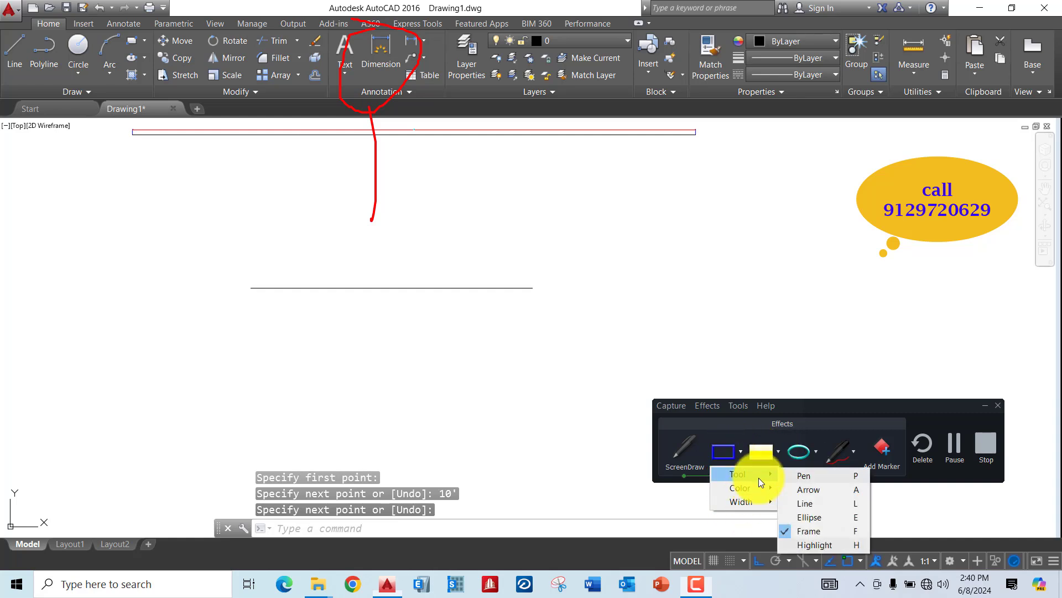
click(808, 489)
drag(377, 86, 331, 194)
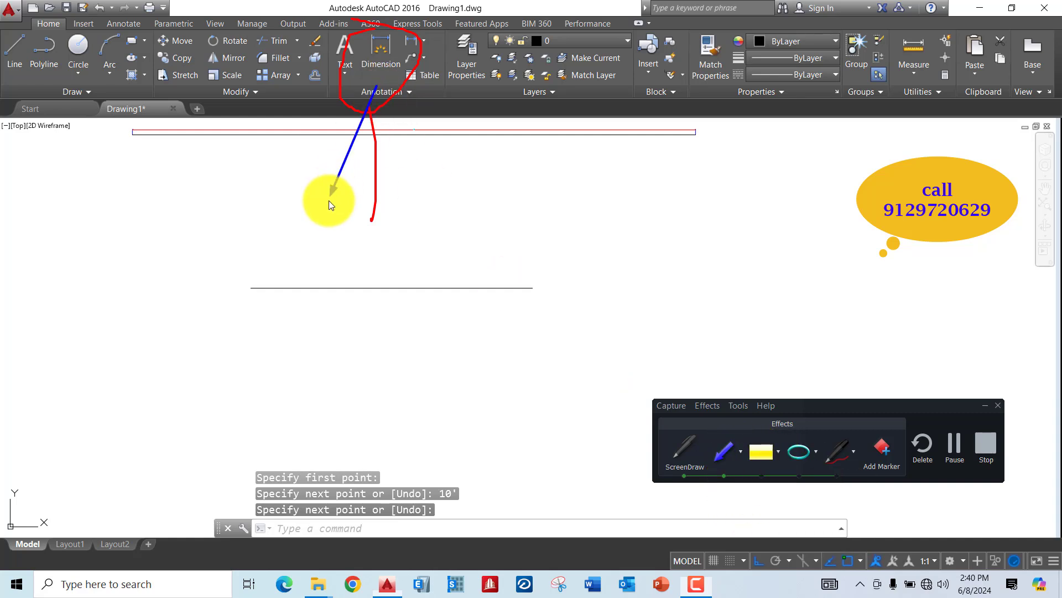
drag(269, 144, 382, 59)
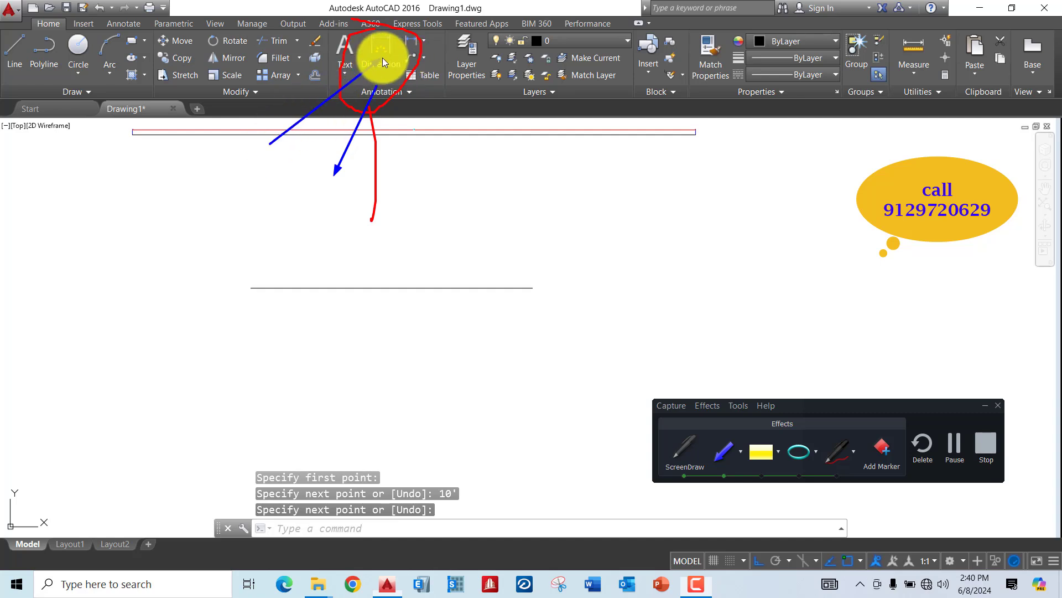
drag(466, 153, 428, 52)
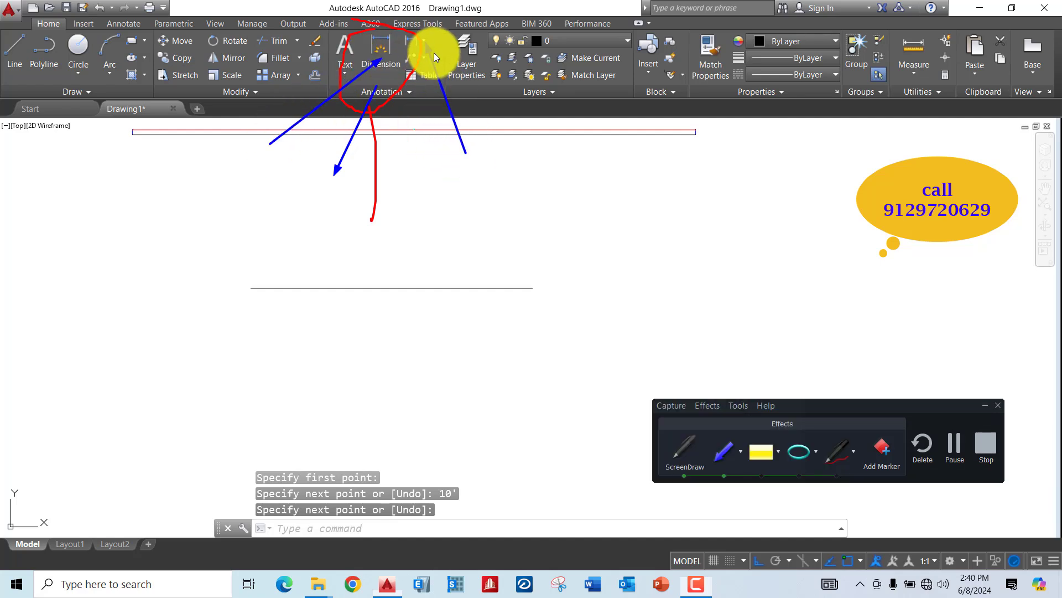
key(Escape)
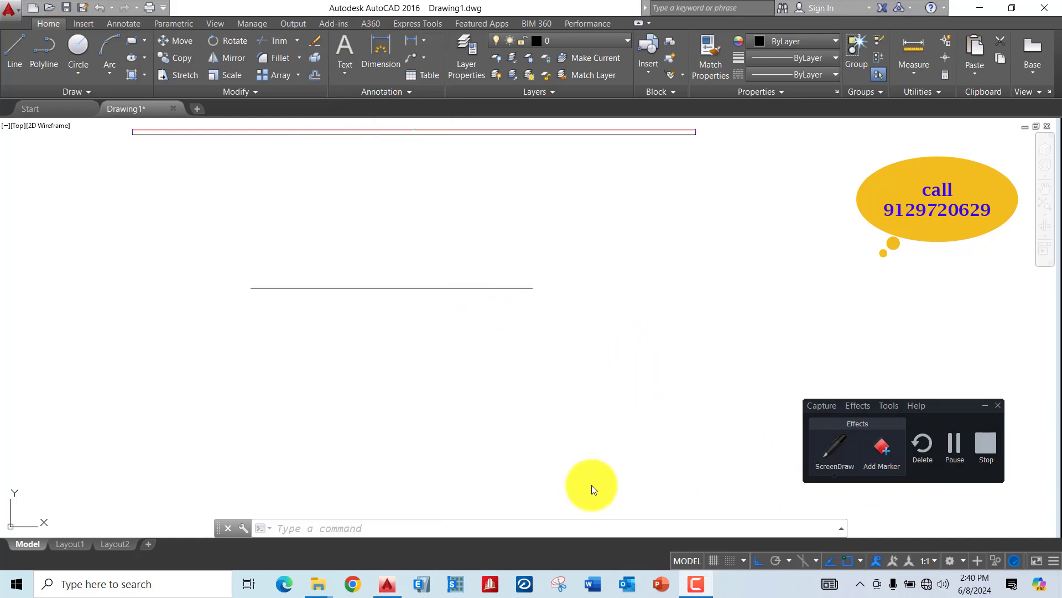
key(ctrl+shift+d)
drag(294, 186, 377, 66)
drag(485, 151, 425, 44)
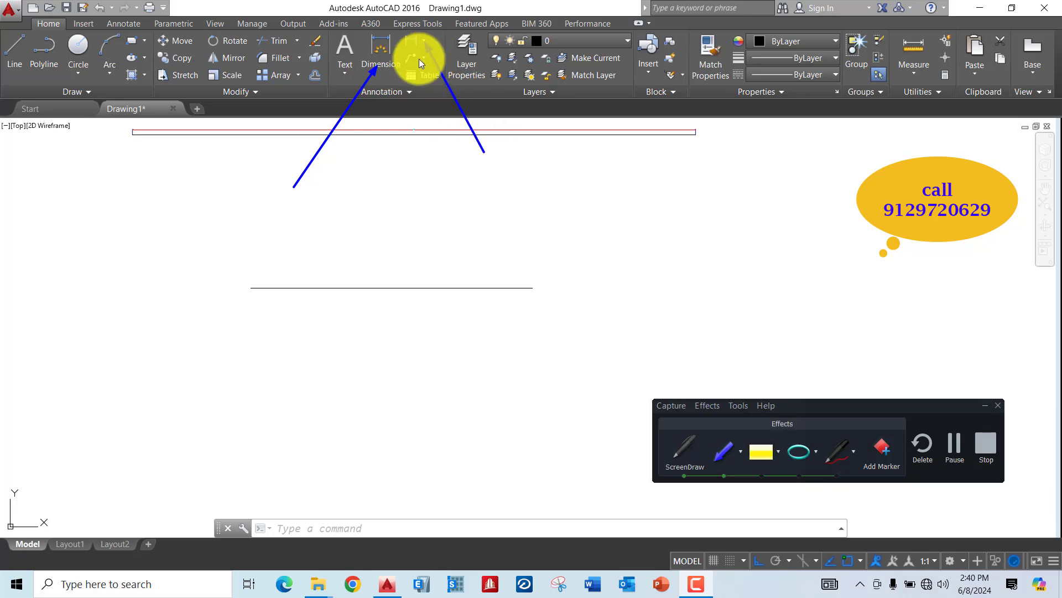
key(ctrl+shift+d)
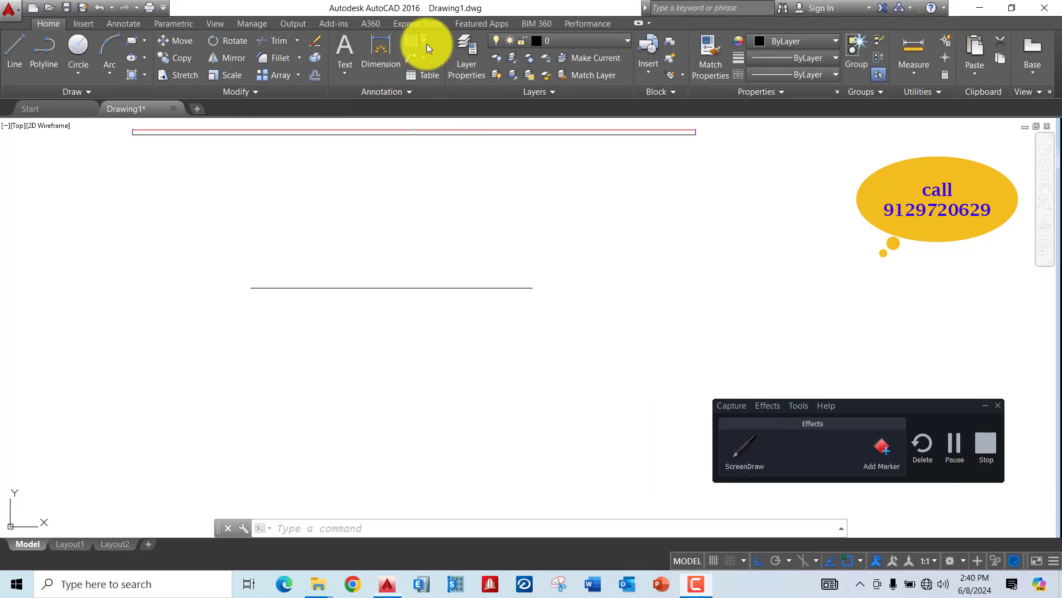
Step: Add a linear dimension between the endpoints of the 10' line, with the dimension line just above it
click(423, 43)
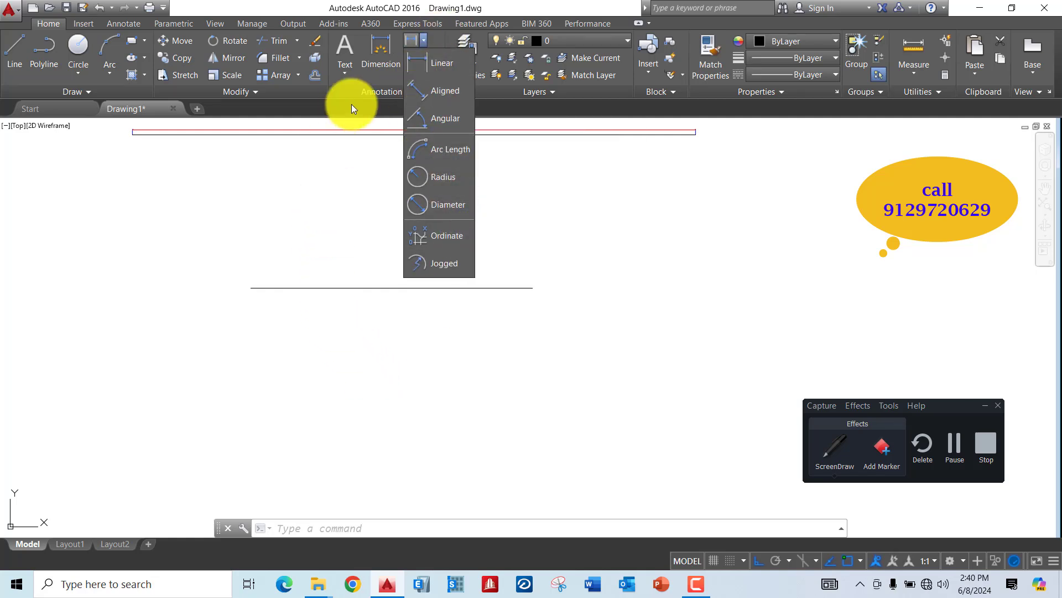
click(429, 64)
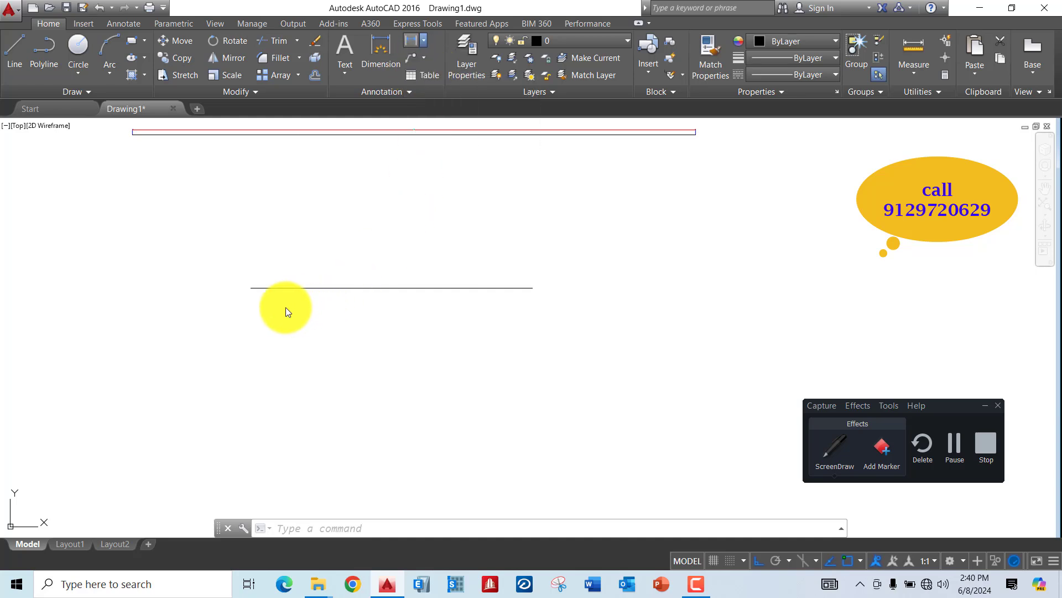
click(250, 288)
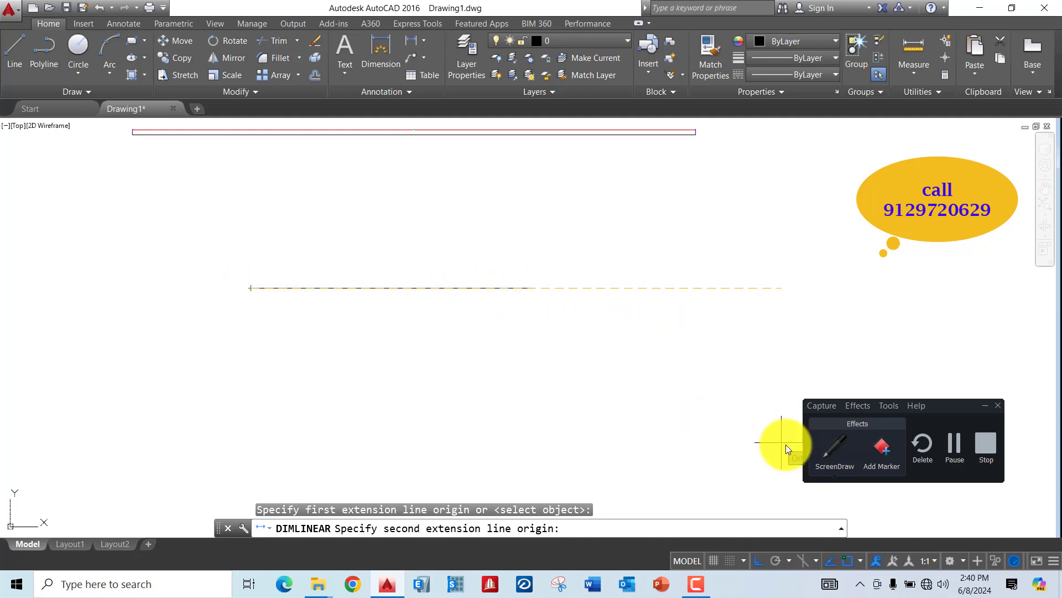
click(822, 449)
mouse_move(479, 486)
mouse_down()
mouse_move(407, 513)
mouse_move(535, 541)
mouse_move(500, 529)
mouse_move(520, 530)
mouse_up()
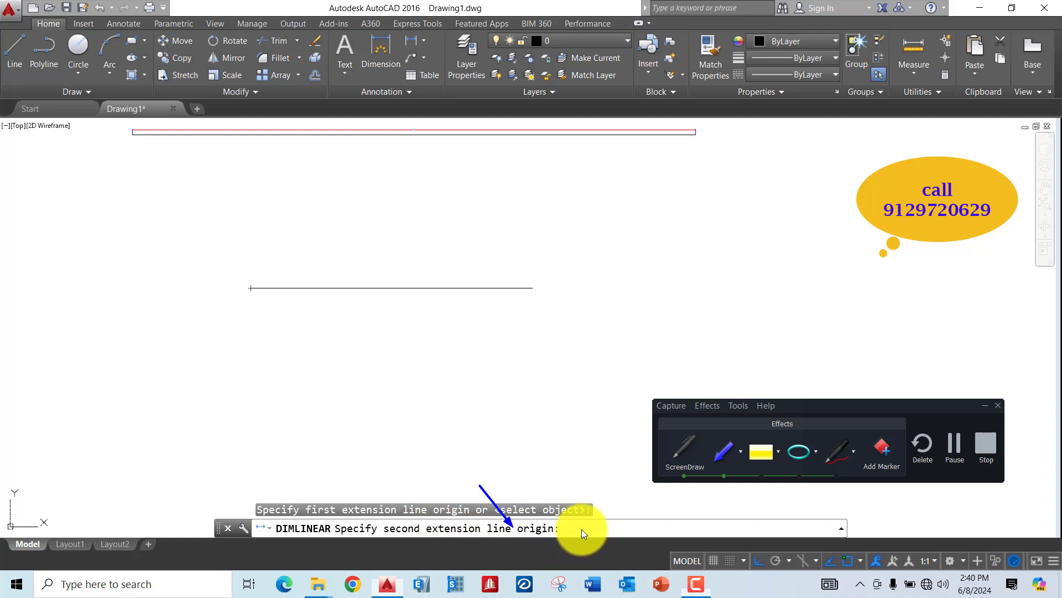
key(Escape)
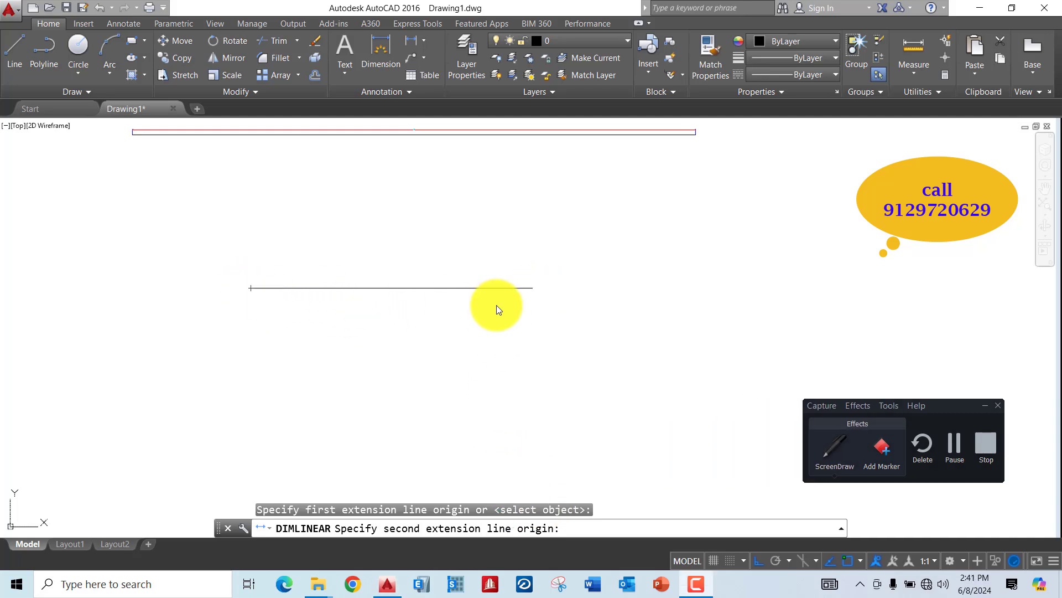
click(532, 291)
scroll(392, 281, up, 3)
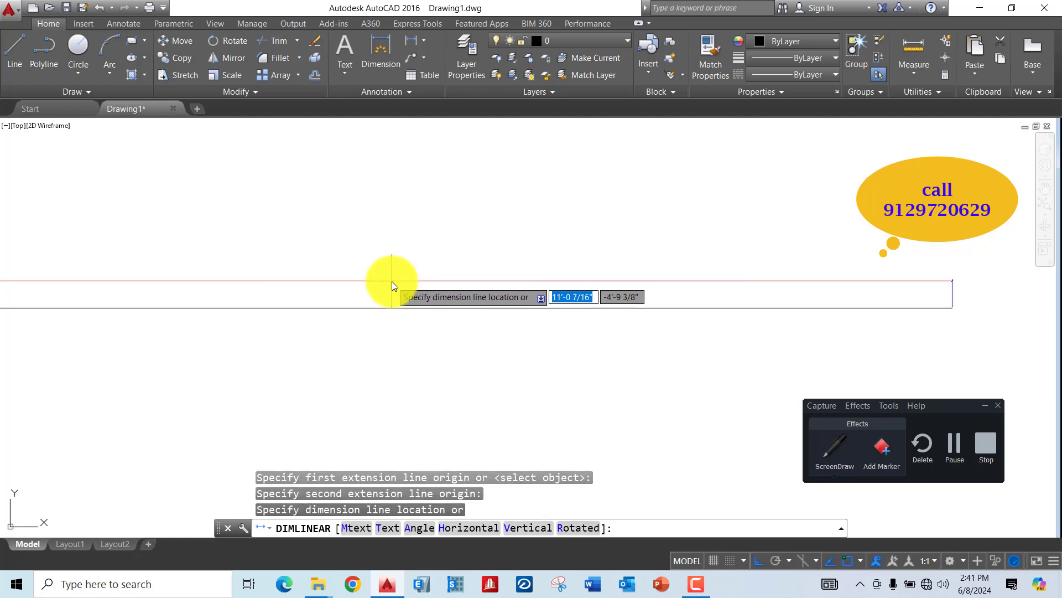
click(386, 288)
Step: Examine the size and legibility of the dimension text above the 10' line at close and full view
scroll(508, 283, down, 2)
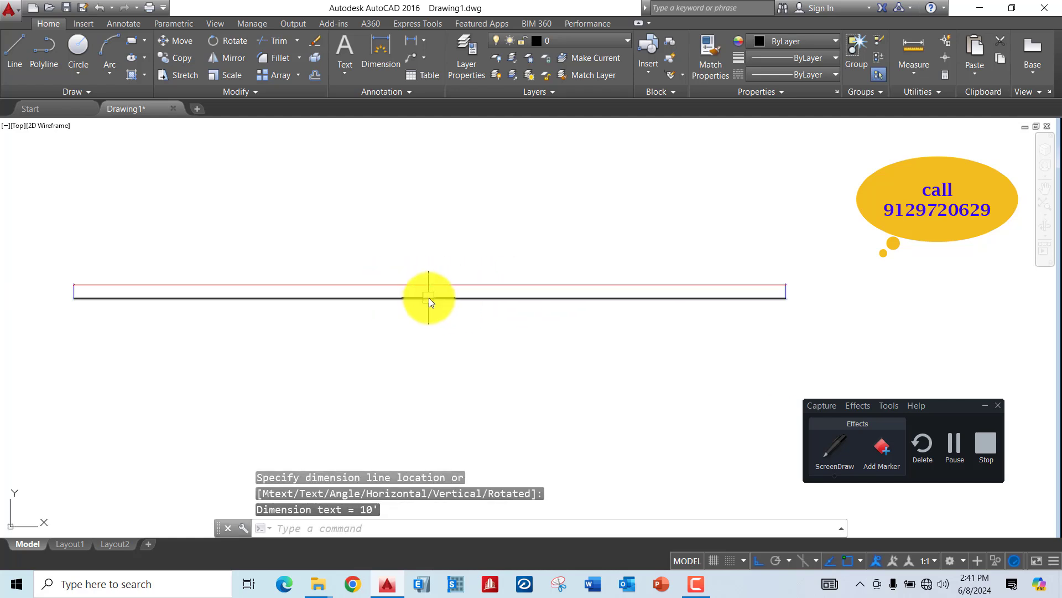
scroll(430, 282, up, 4)
scroll(433, 283, up, 4)
scroll(455, 274, down, 6)
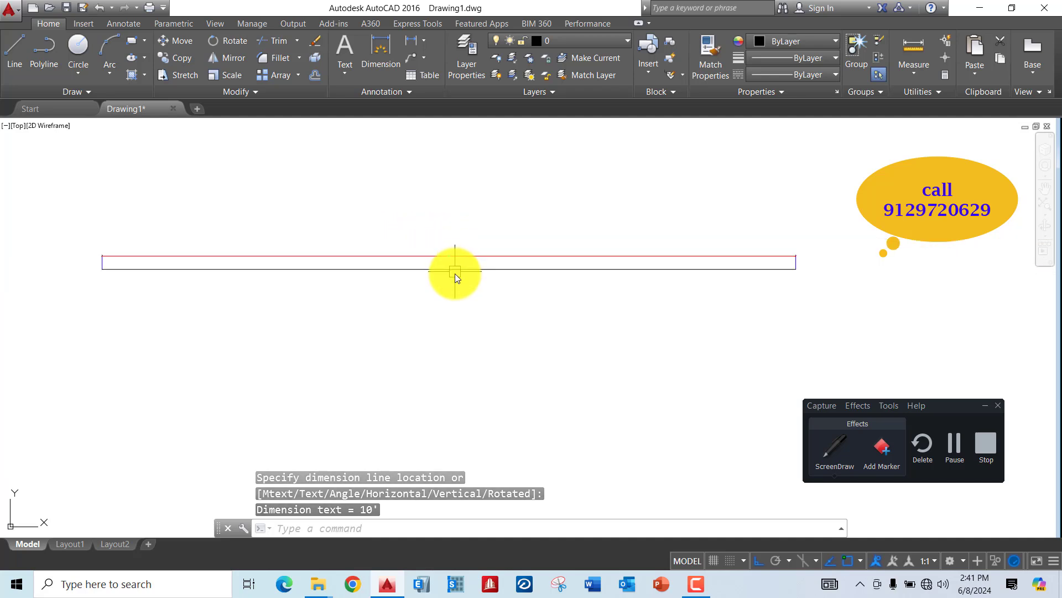
scroll(380, 297, down, 2)
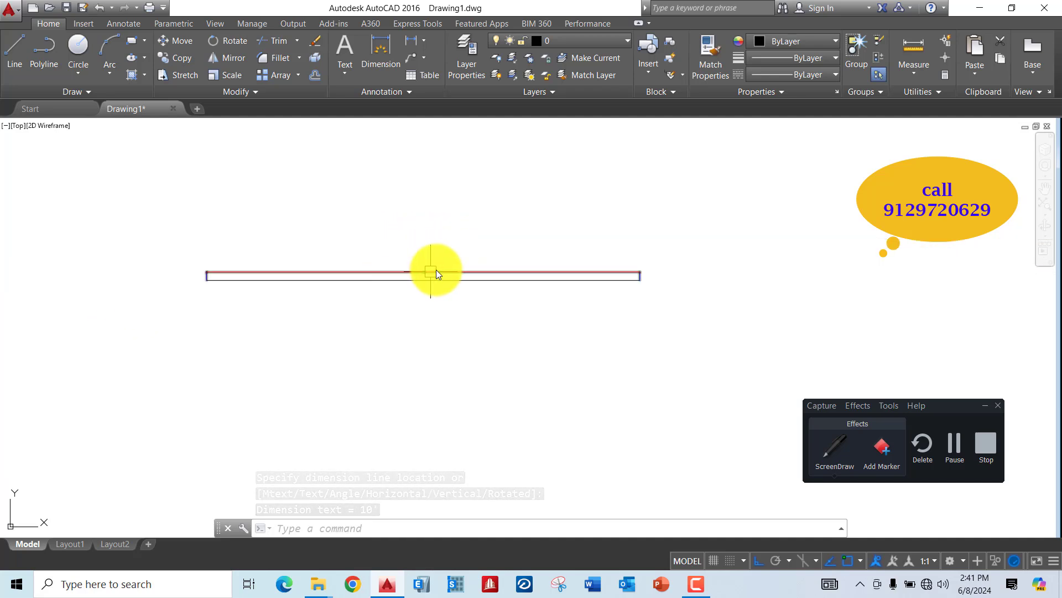
click(836, 458)
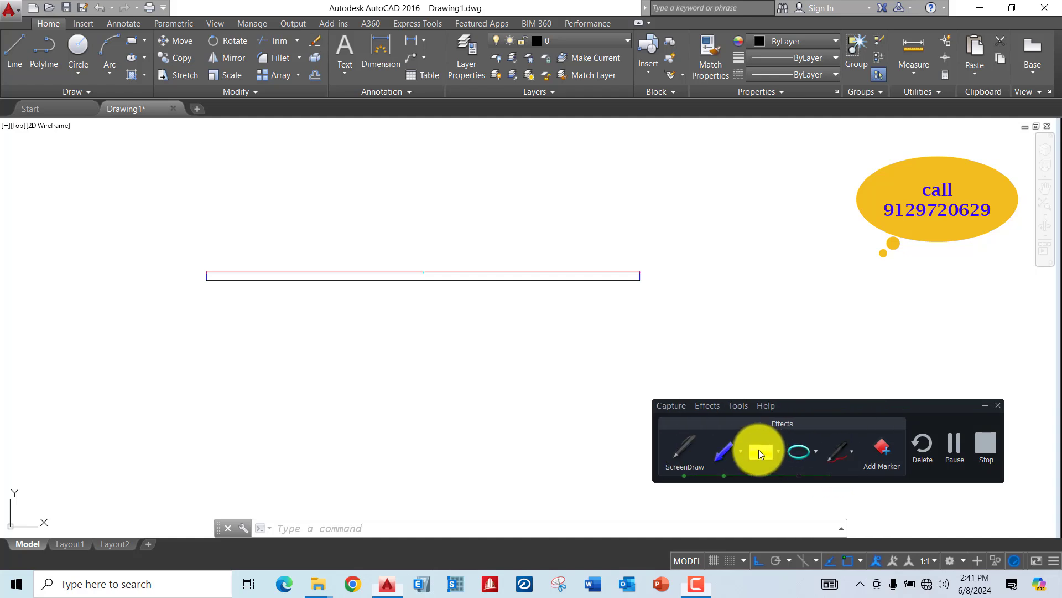
click(759, 450)
drag(402, 254, 445, 303)
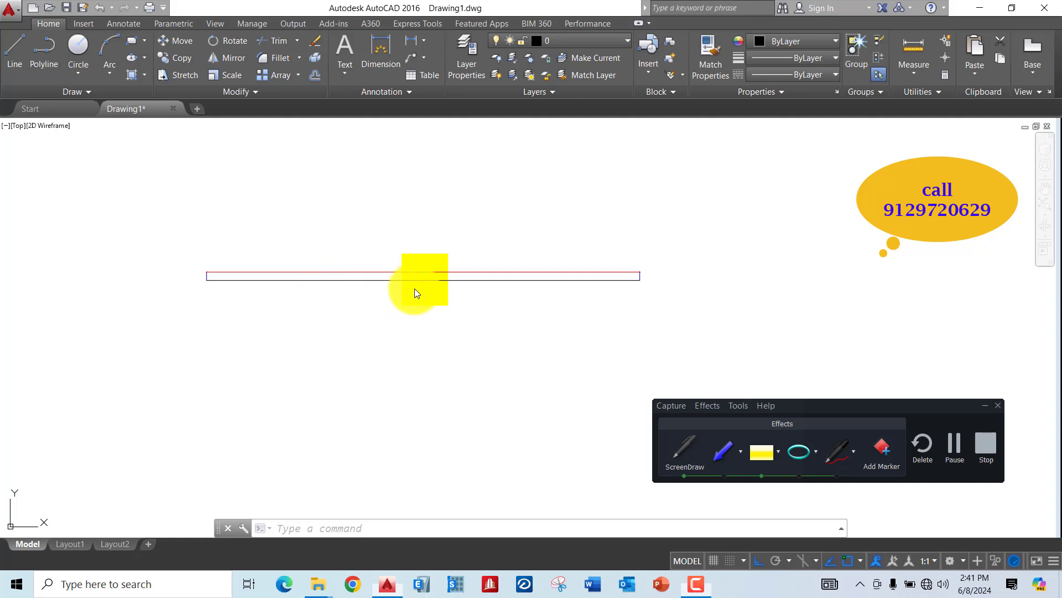
key(Escape)
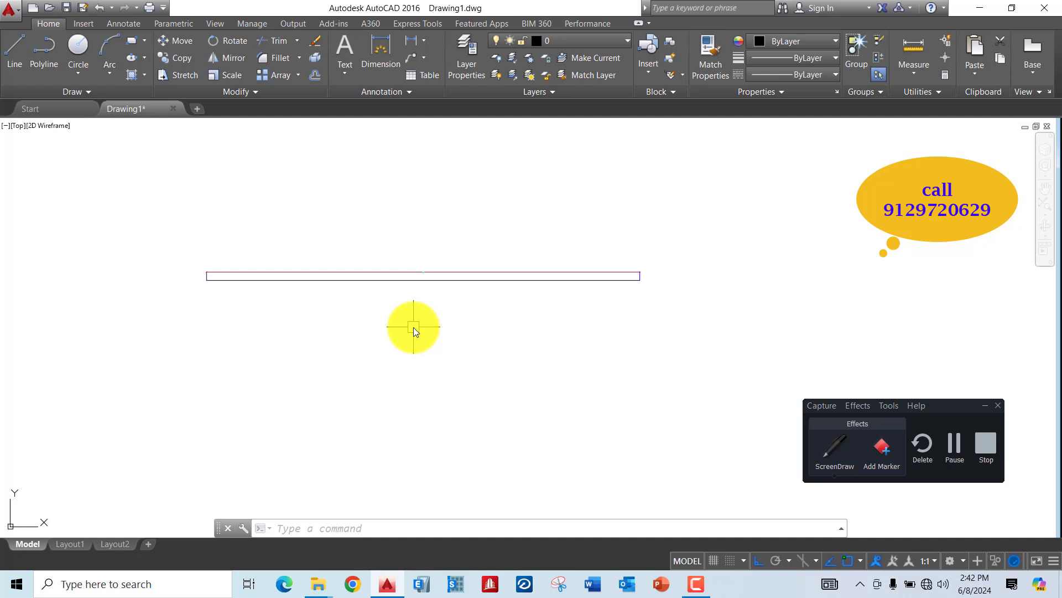
Step: Set the Standard dimension style's text height to 6, make the style current, and check the 10' dimension text
text(D)
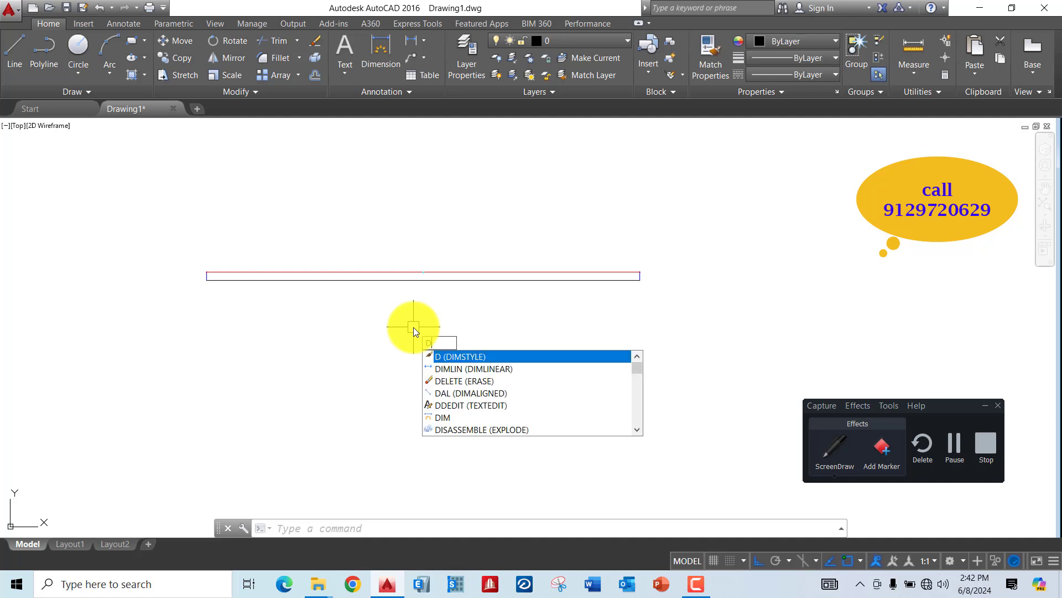
key(Return)
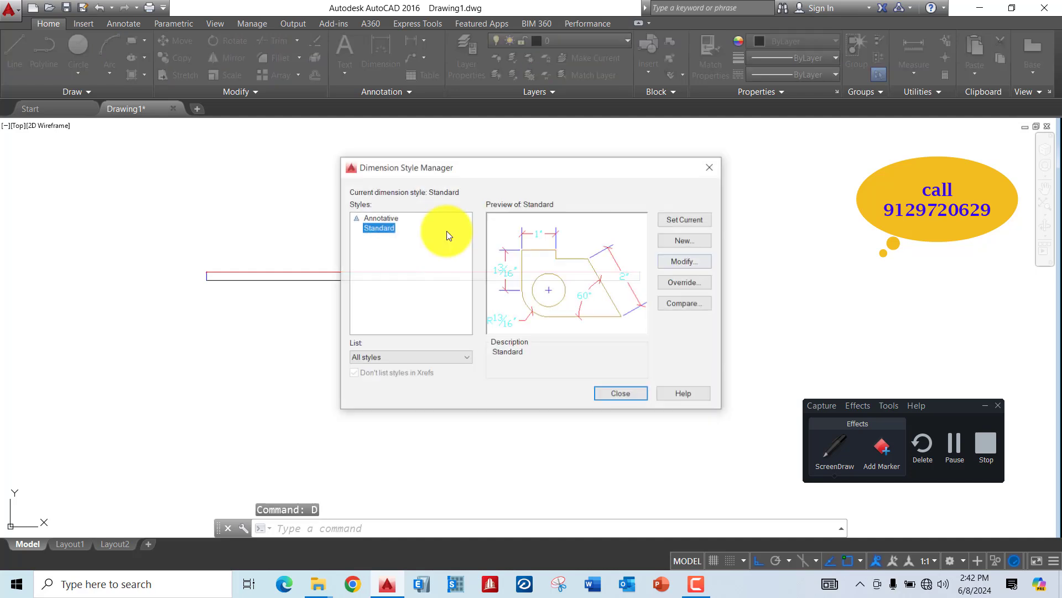
click(679, 263)
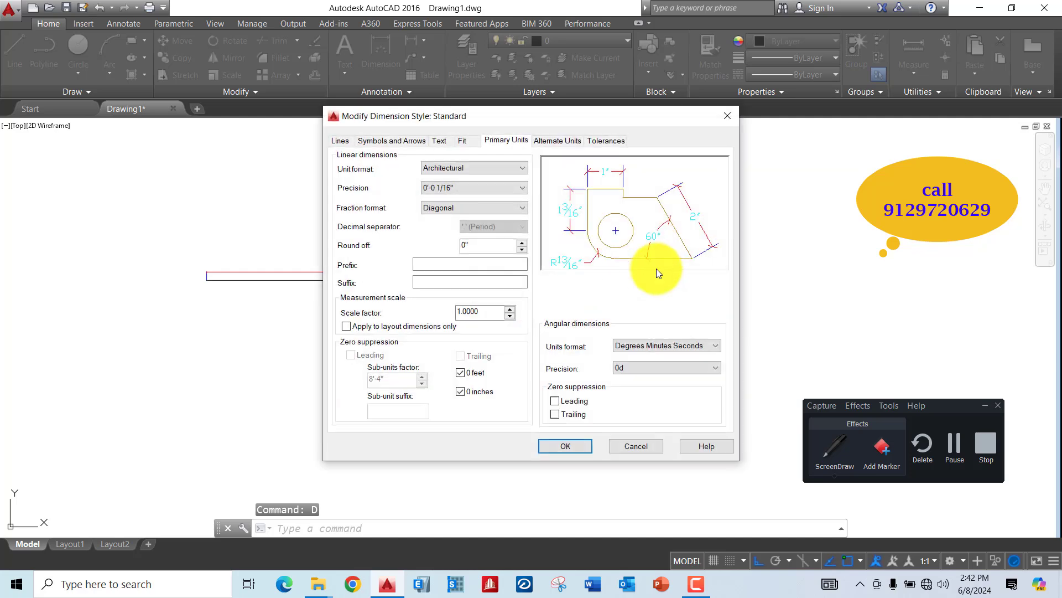
click(439, 141)
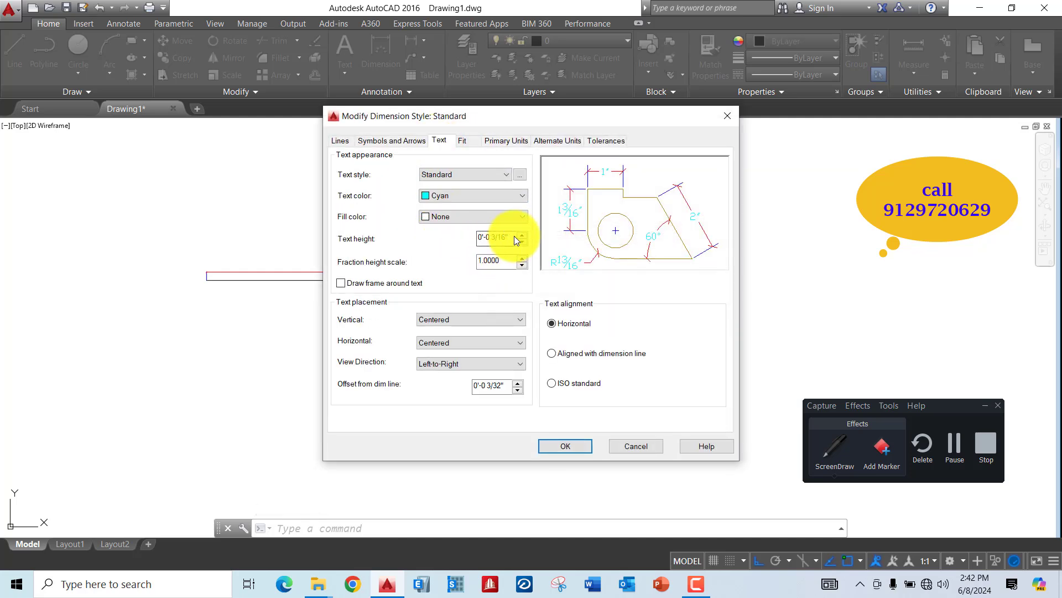
drag(511, 233, 473, 244)
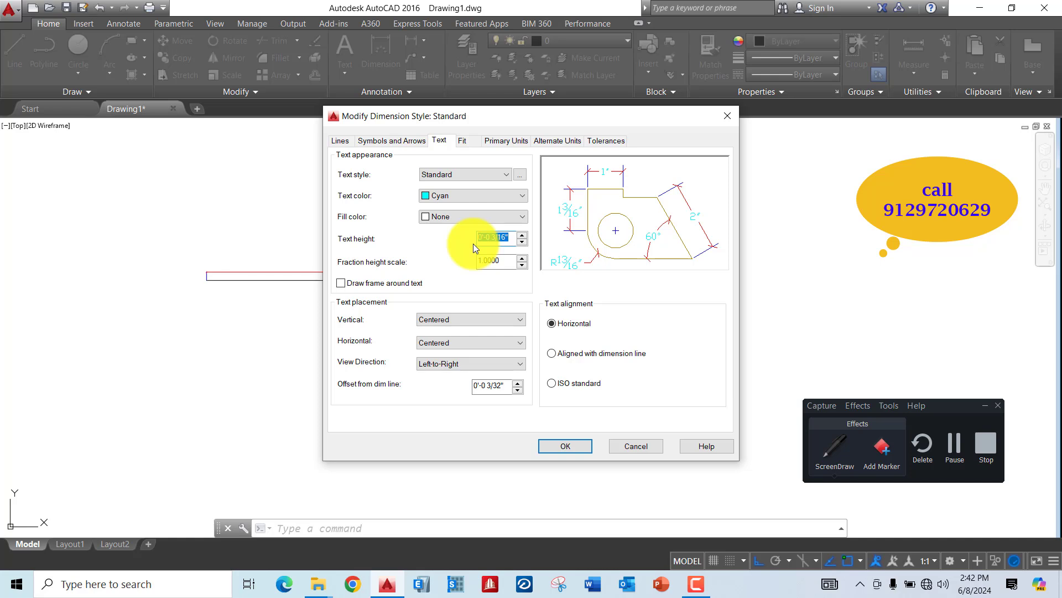
text(6)
click(559, 446)
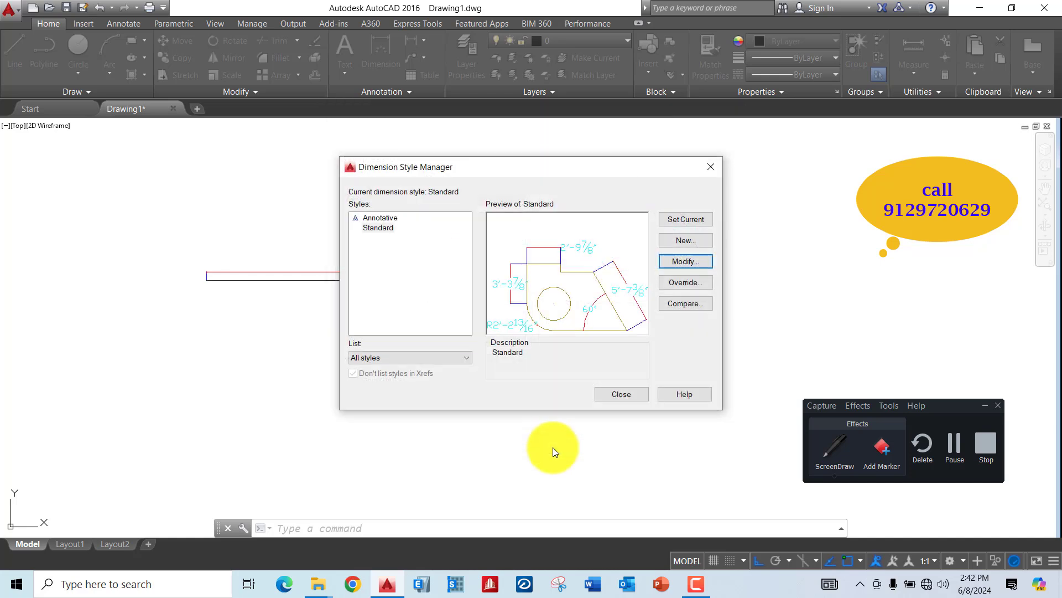
click(671, 217)
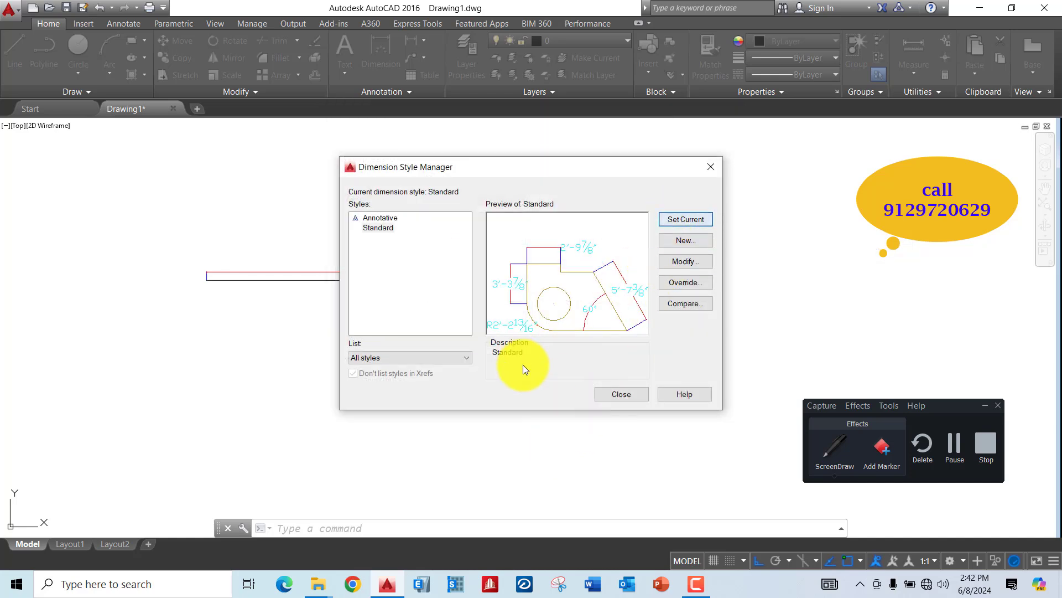
click(622, 393)
scroll(416, 283, up, 3)
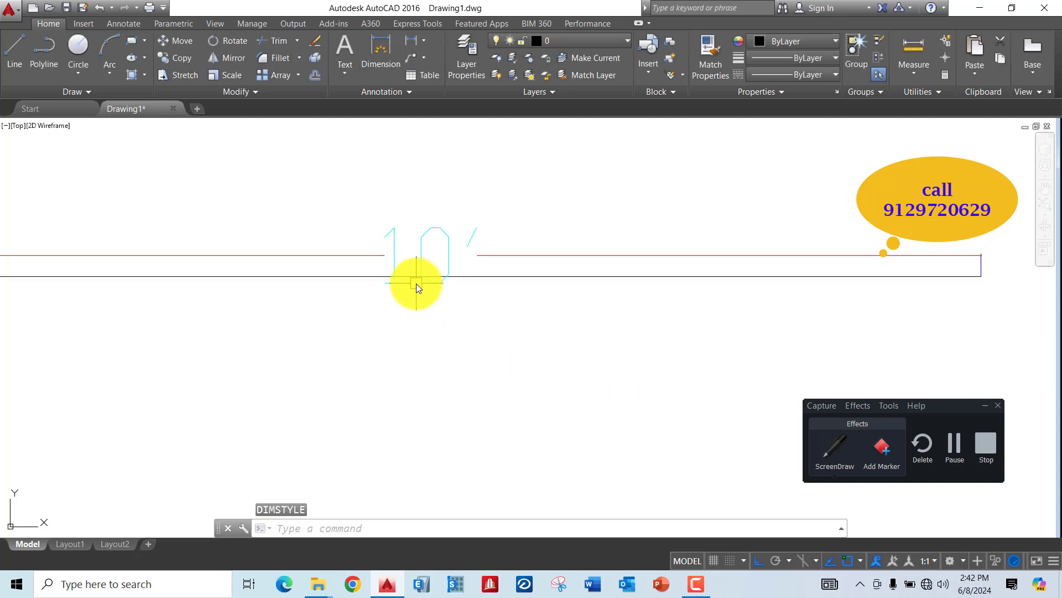
scroll(489, 284, down, 3)
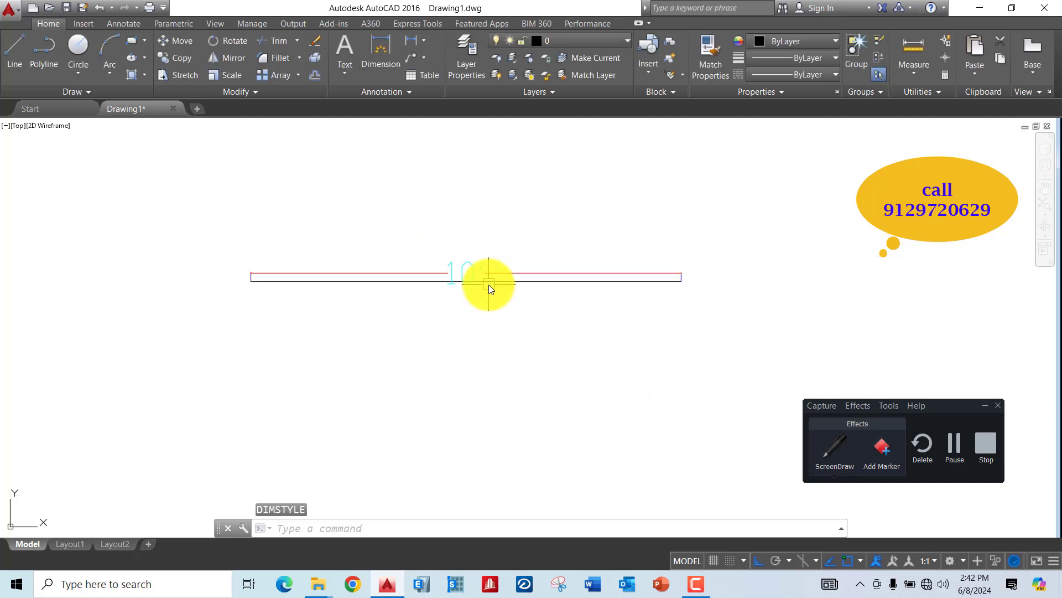
click(830, 445)
click(764, 450)
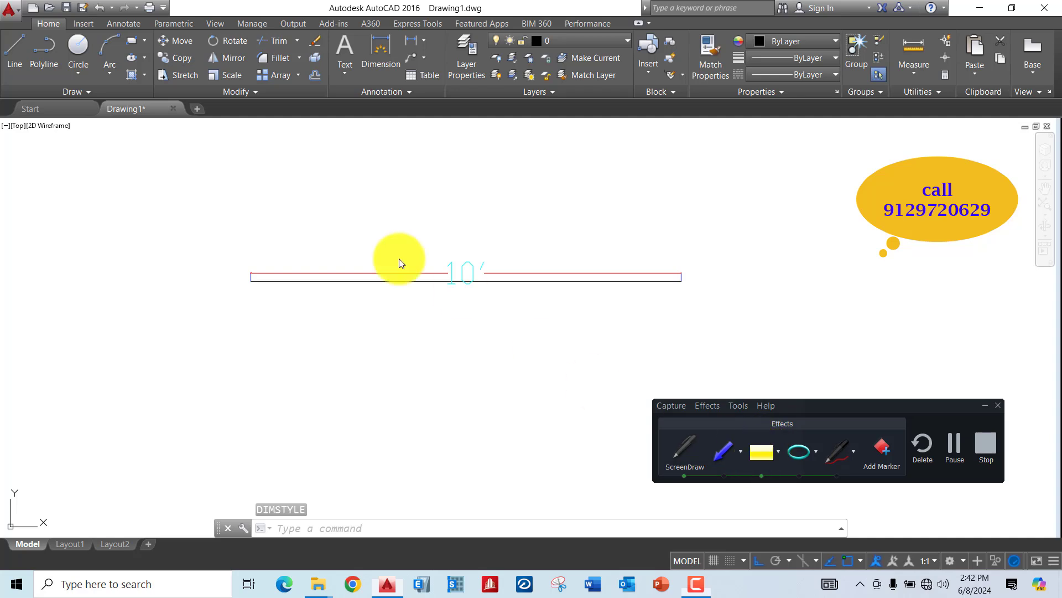
drag(407, 228, 509, 302)
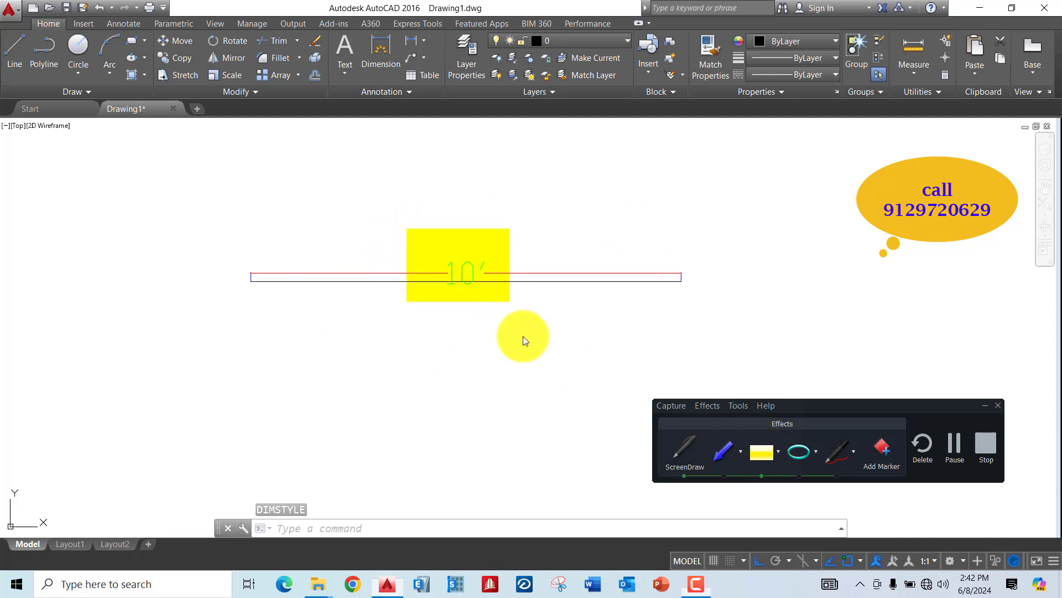
click(662, 455)
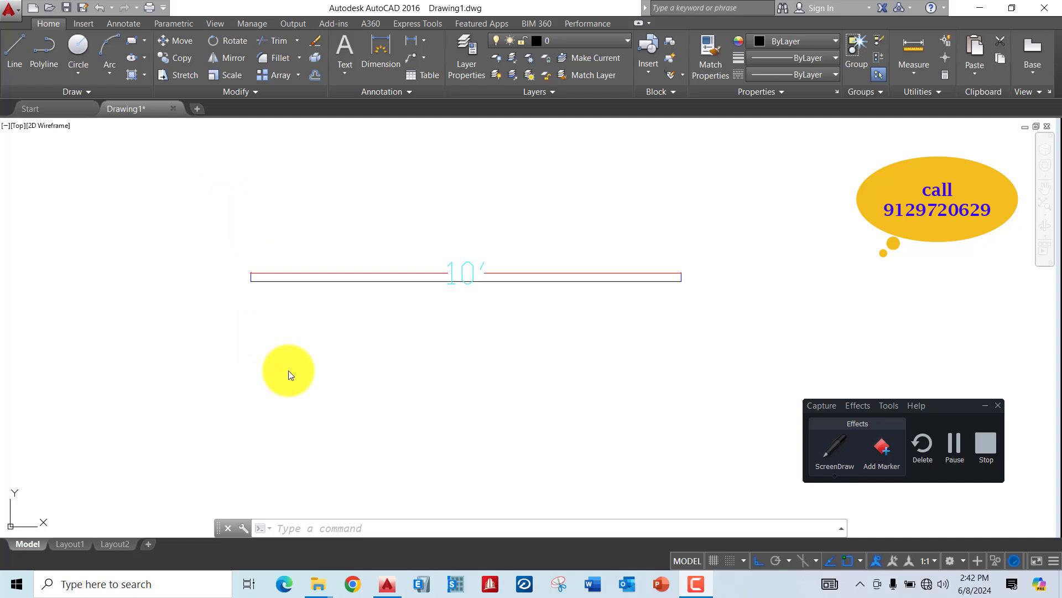
Step: Configure the drawing units to Decimal length with 0.00 precision and Millimeters as the insertion scale
text(UN)
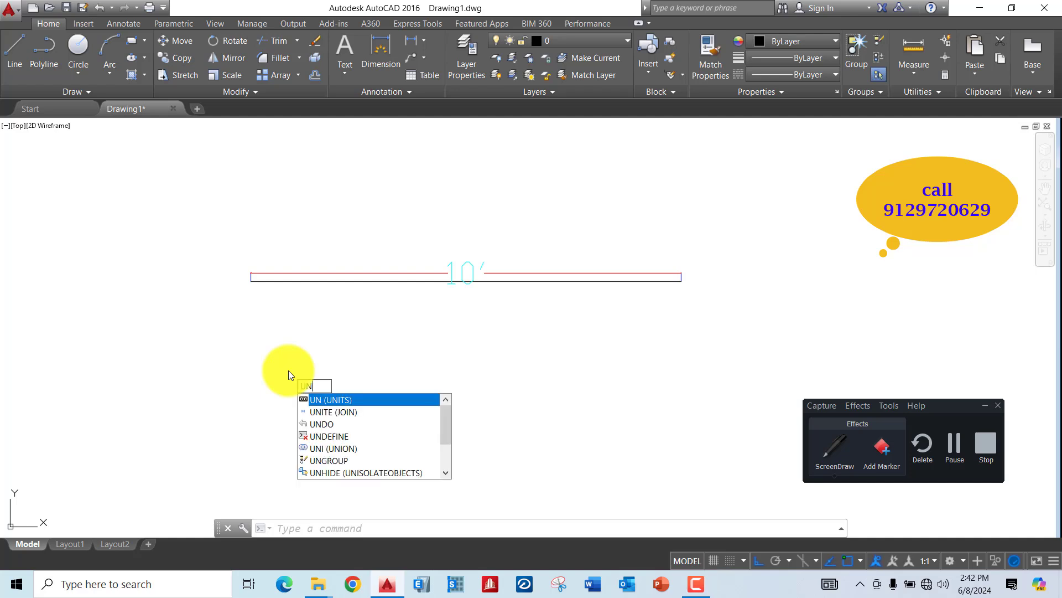
key(Return)
click(354, 205)
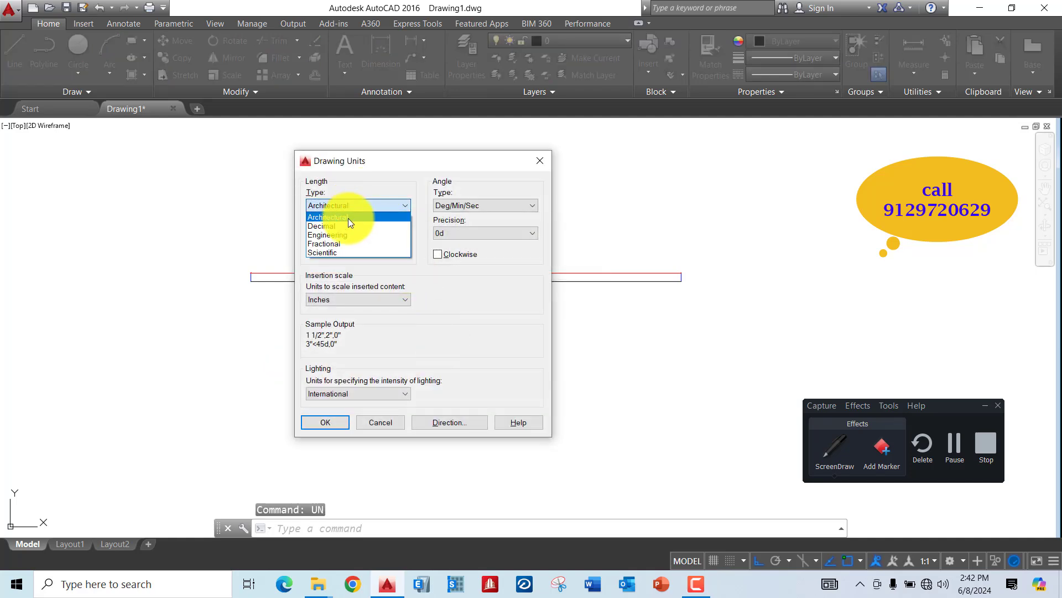
click(334, 228)
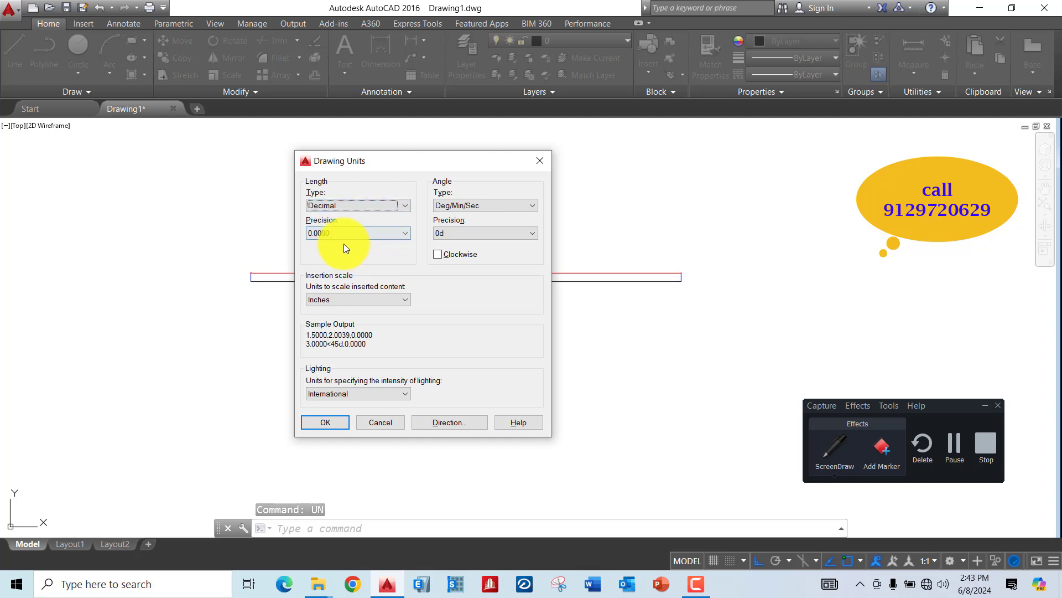
click(349, 234)
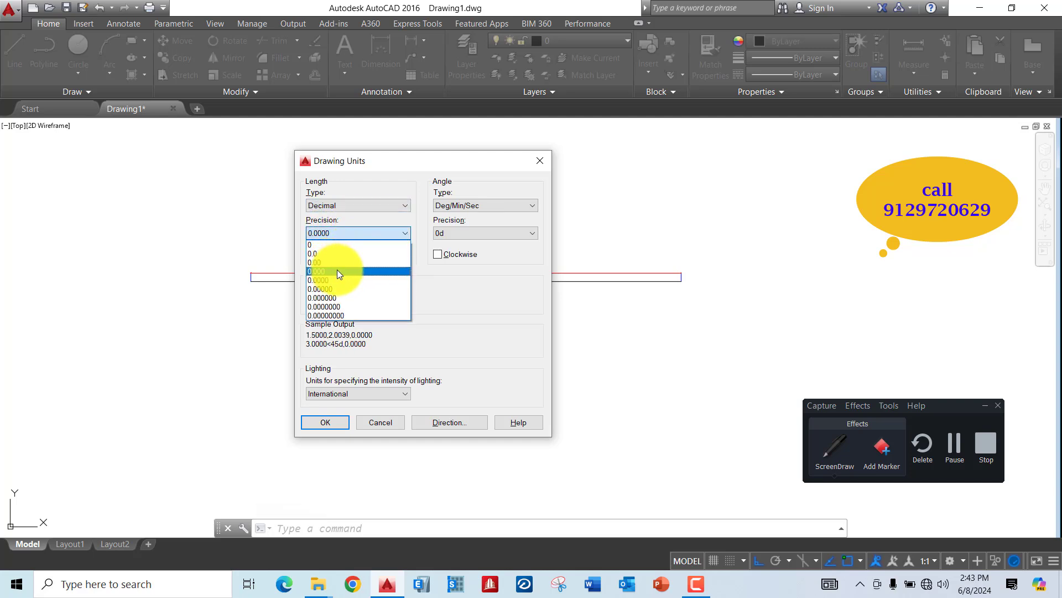
click(338, 264)
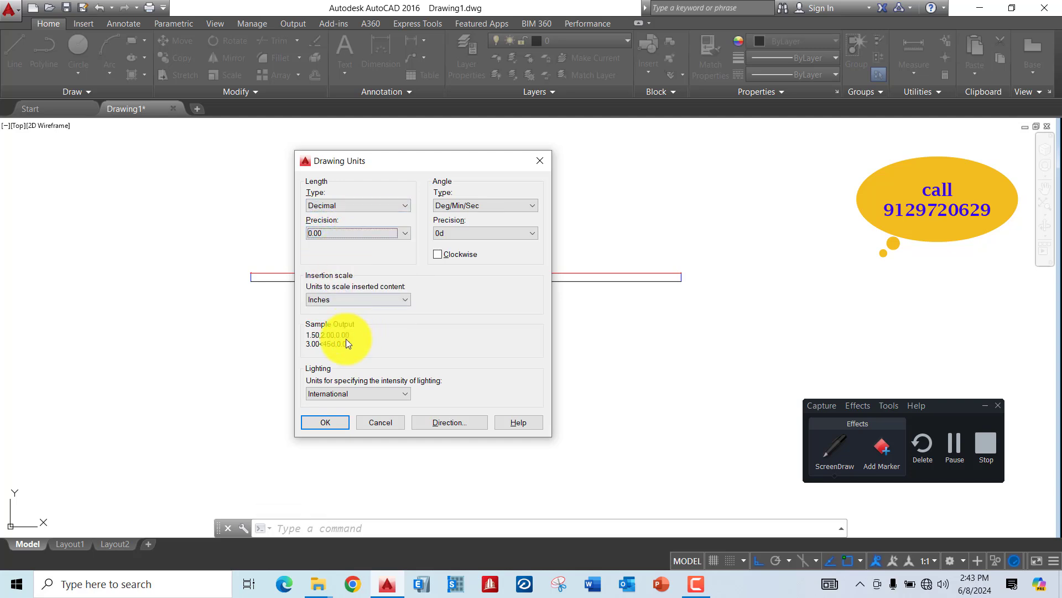
click(343, 300)
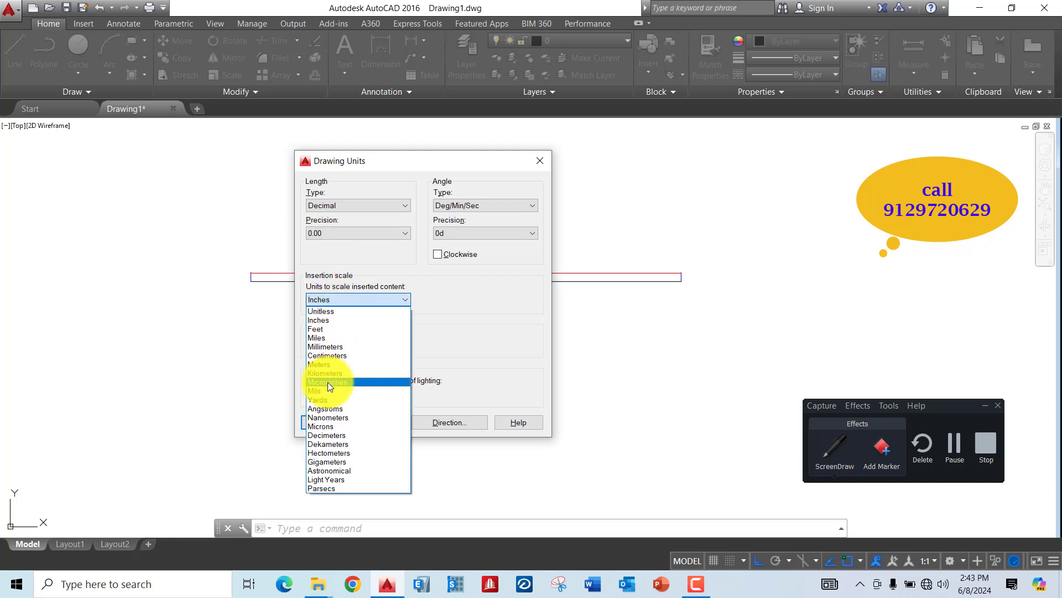
click(336, 345)
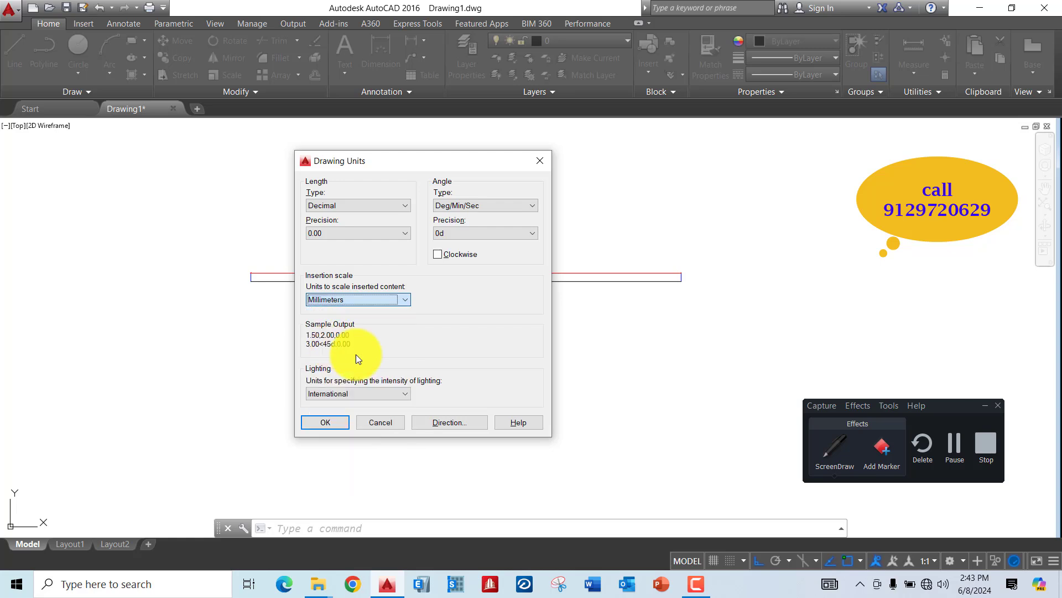
click(328, 422)
Step: Draw a horizontal line 100 units long below the dimensioned 10' line
scroll(387, 249, down, 2)
scroll(391, 292, up, 1)
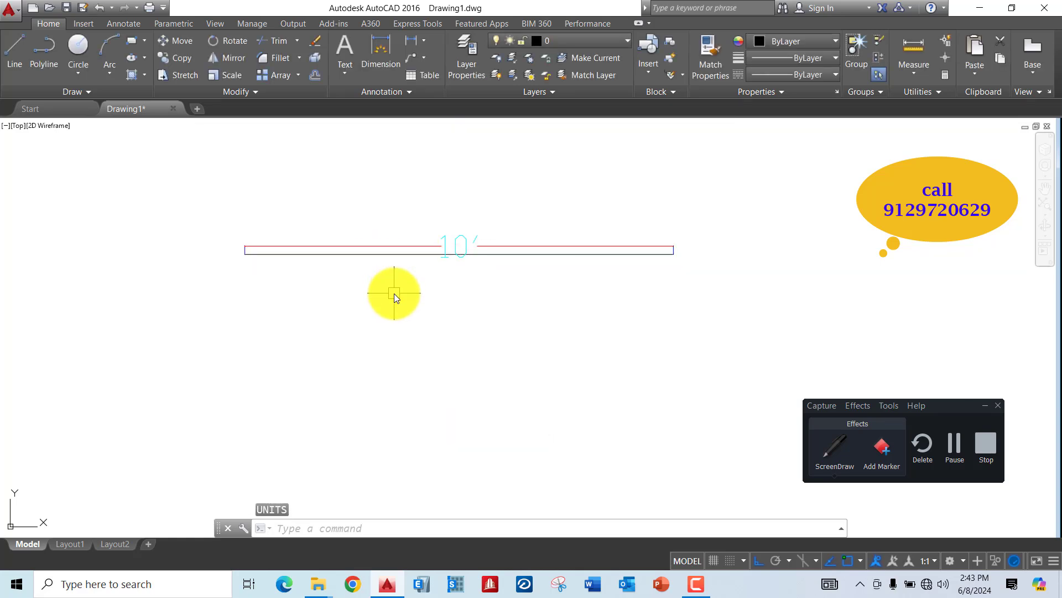
scroll(372, 307, down, 1)
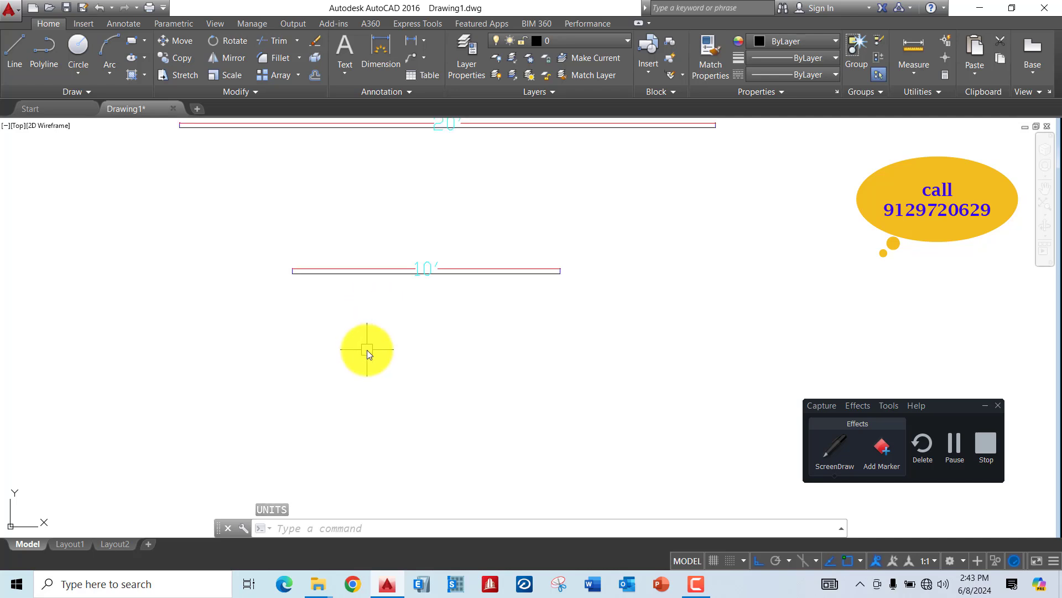
text(L)
key(Return)
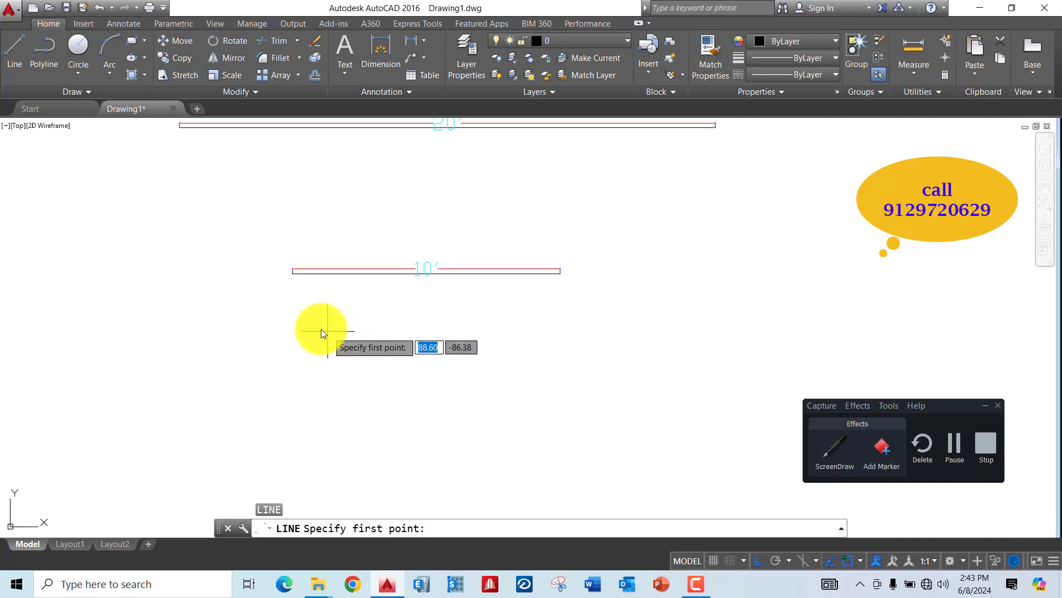
click(312, 325)
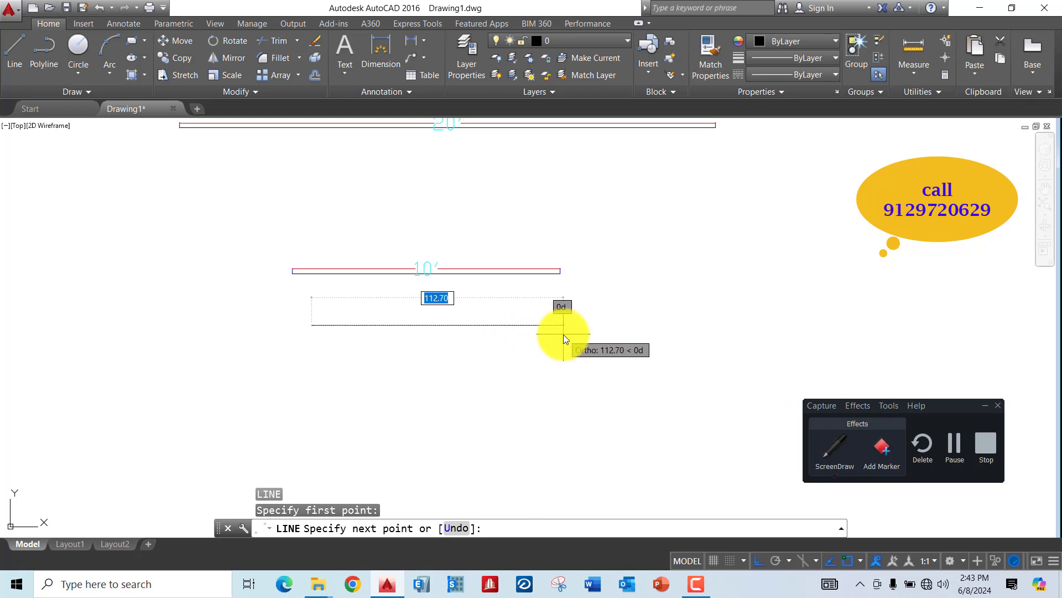
text(100)
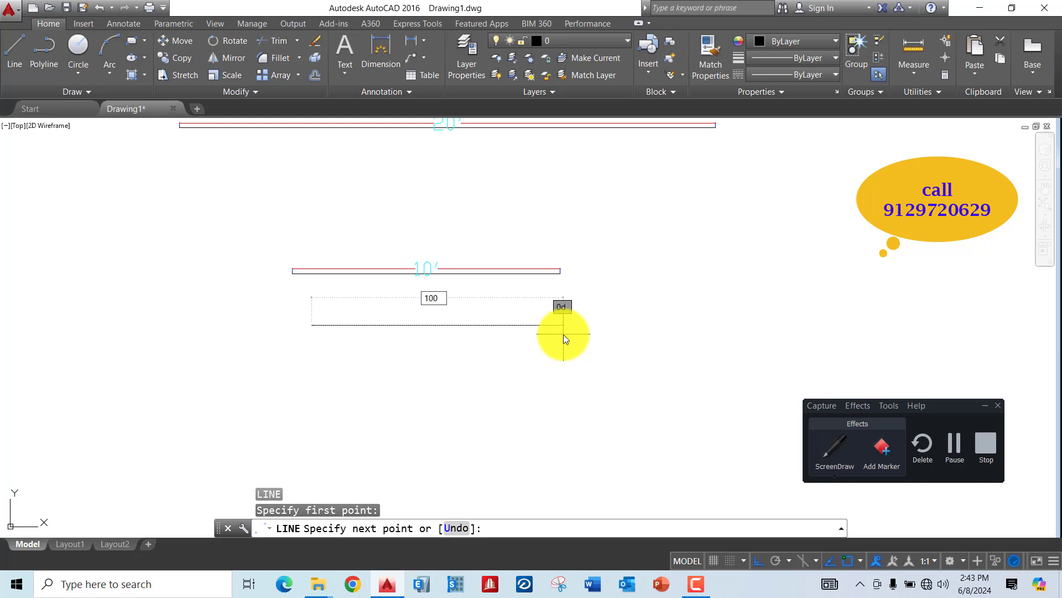
key(Return)
key(Return)
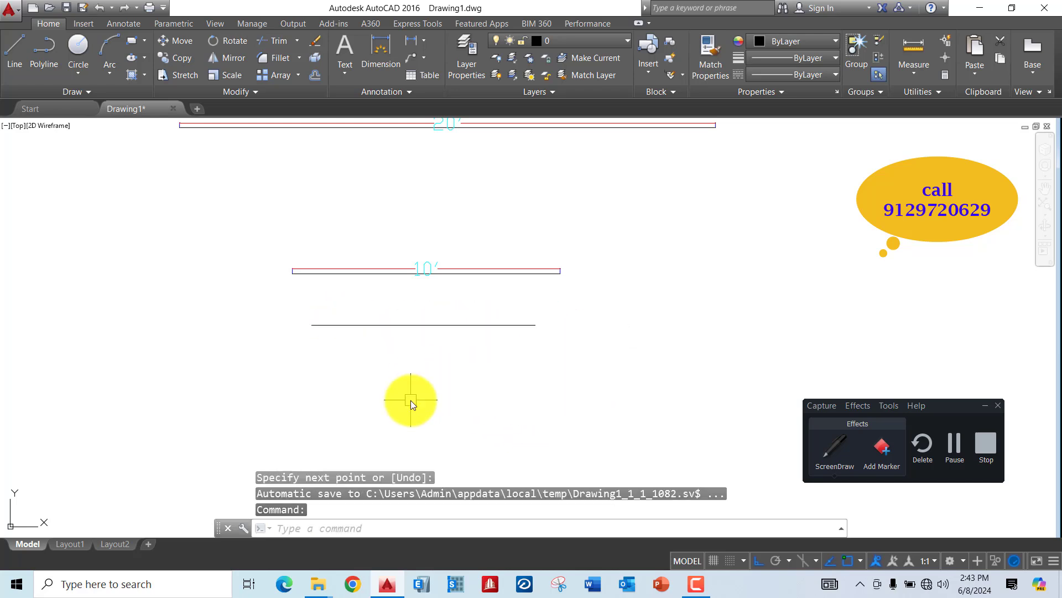
text(d)
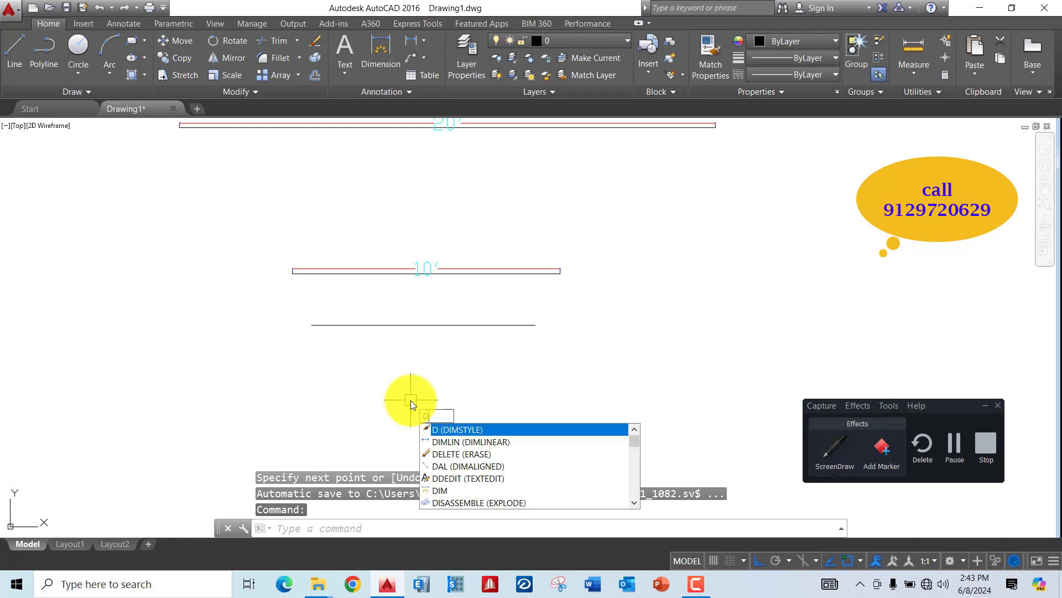
key(Escape)
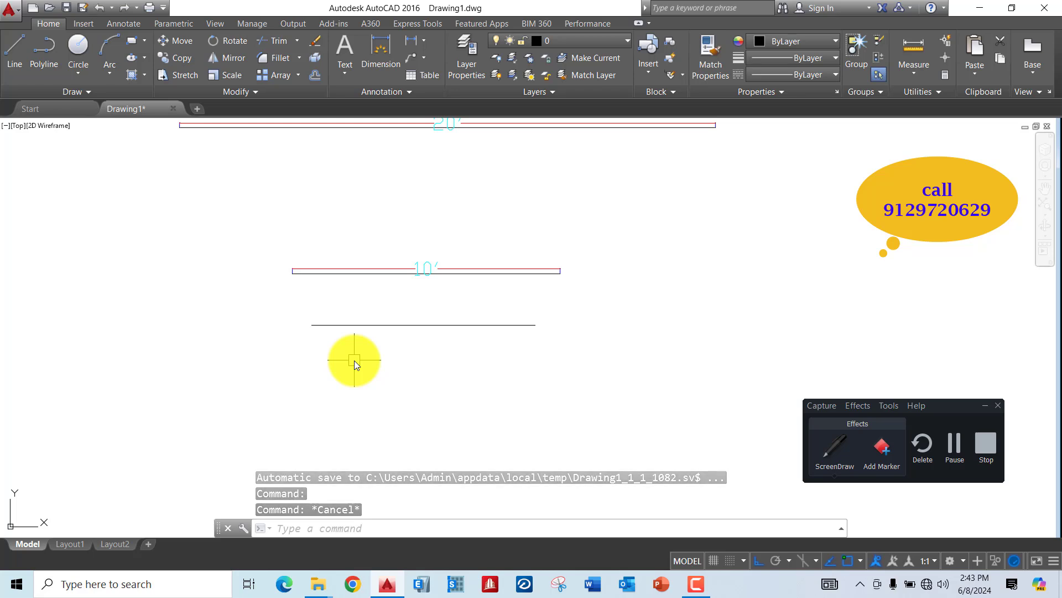
text(d)
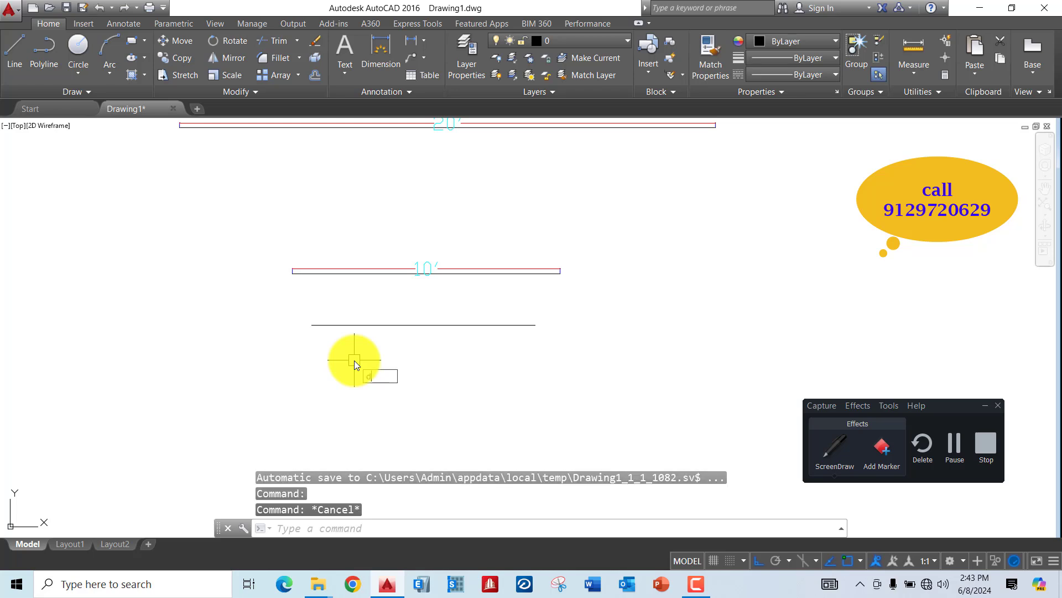
key(Escape)
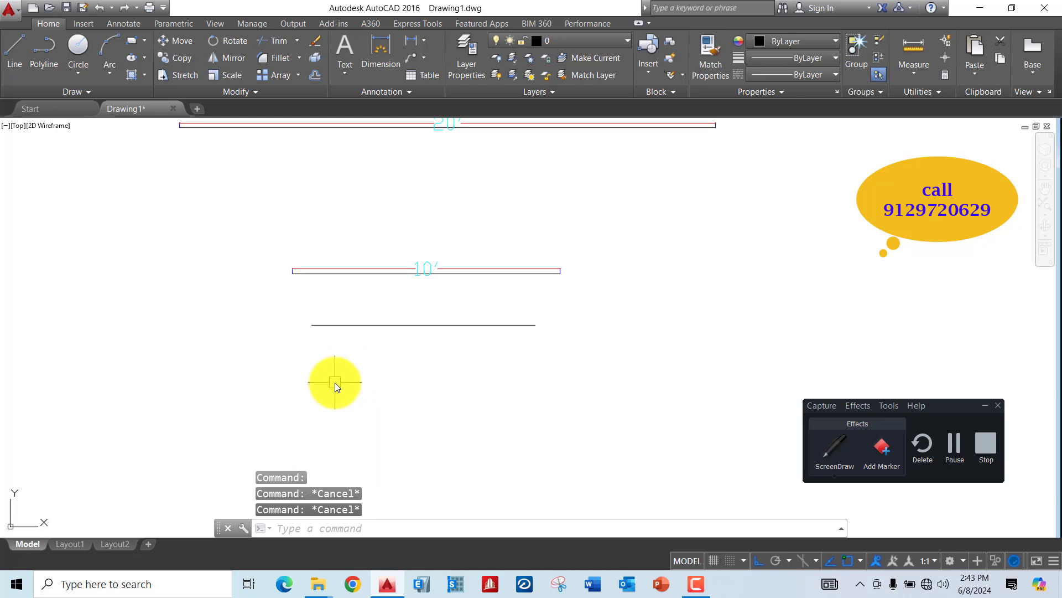
Step: Add a linear dimension between the endpoints of the 100-unit line, with the dimension line just above it
text(dli)
key(Return)
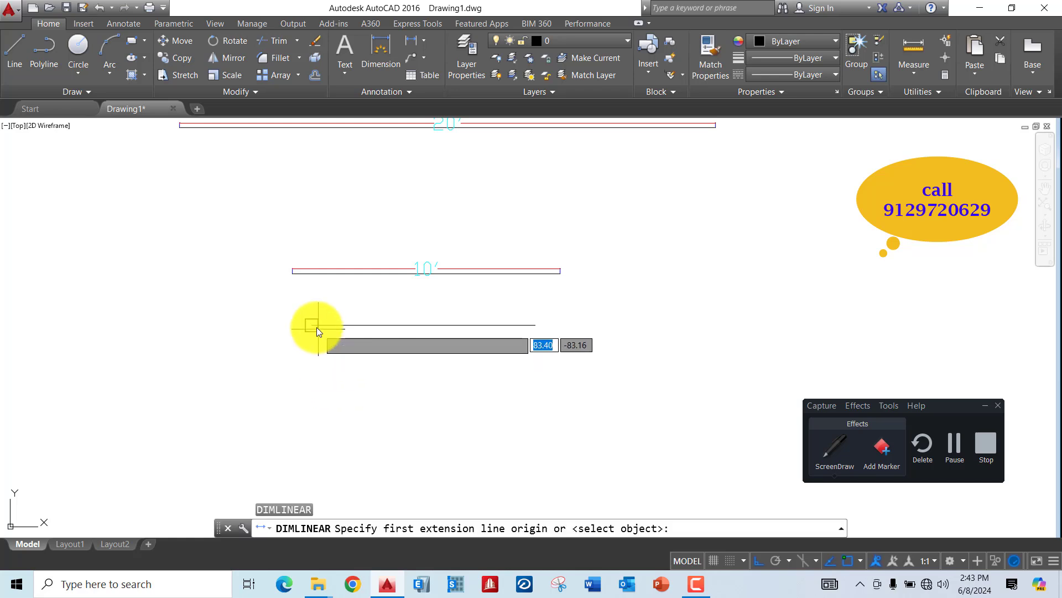
click(313, 325)
click(534, 325)
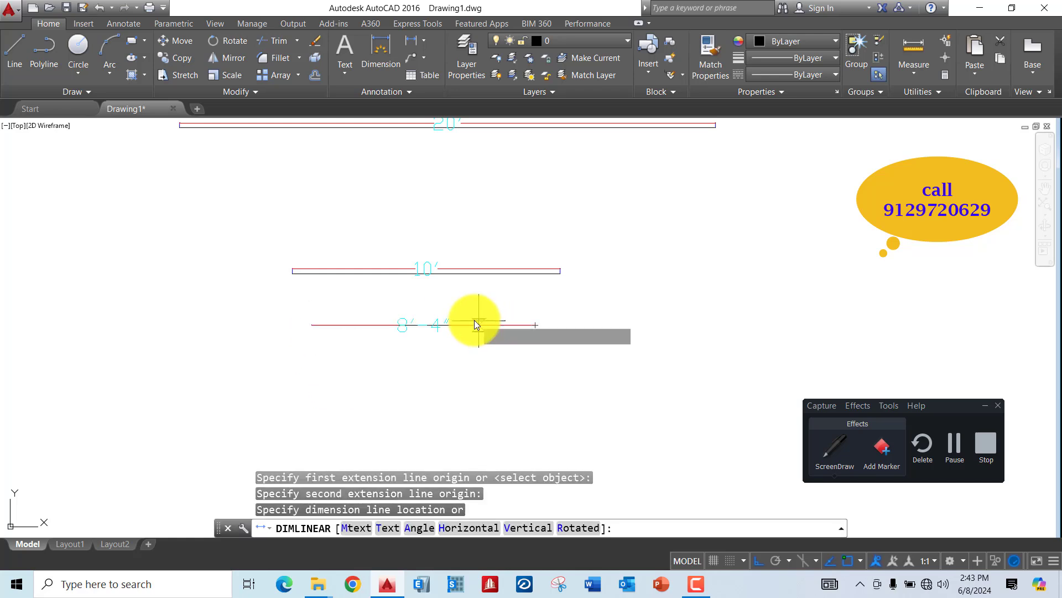
scroll(427, 308, up, 5)
click(423, 331)
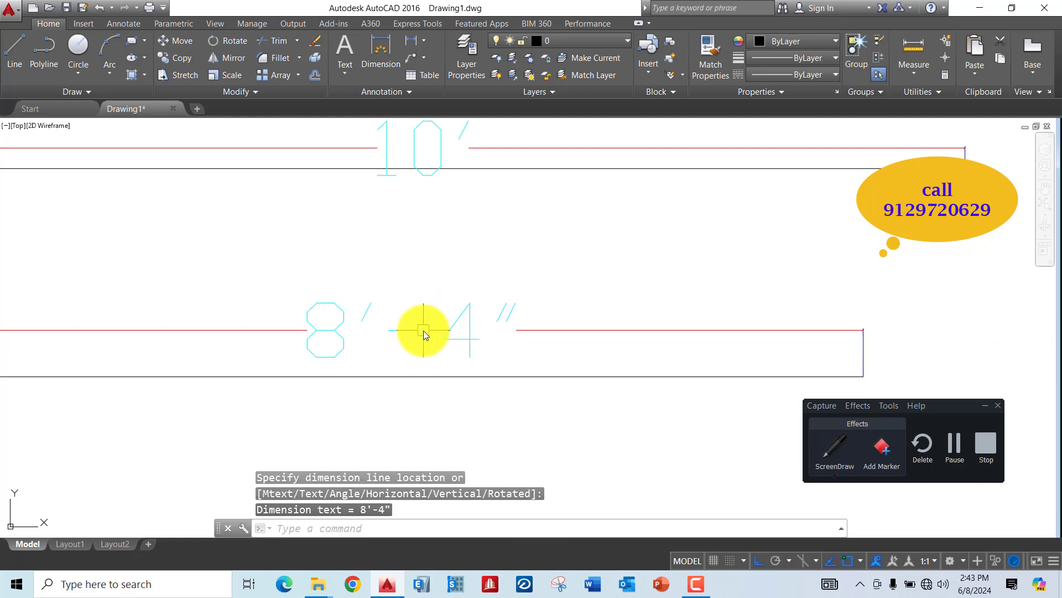
Step: Set the Standard dimension style's linear primary units to Decimal format with 0.00 precision and close the style manager
scroll(539, 314, down, 4)
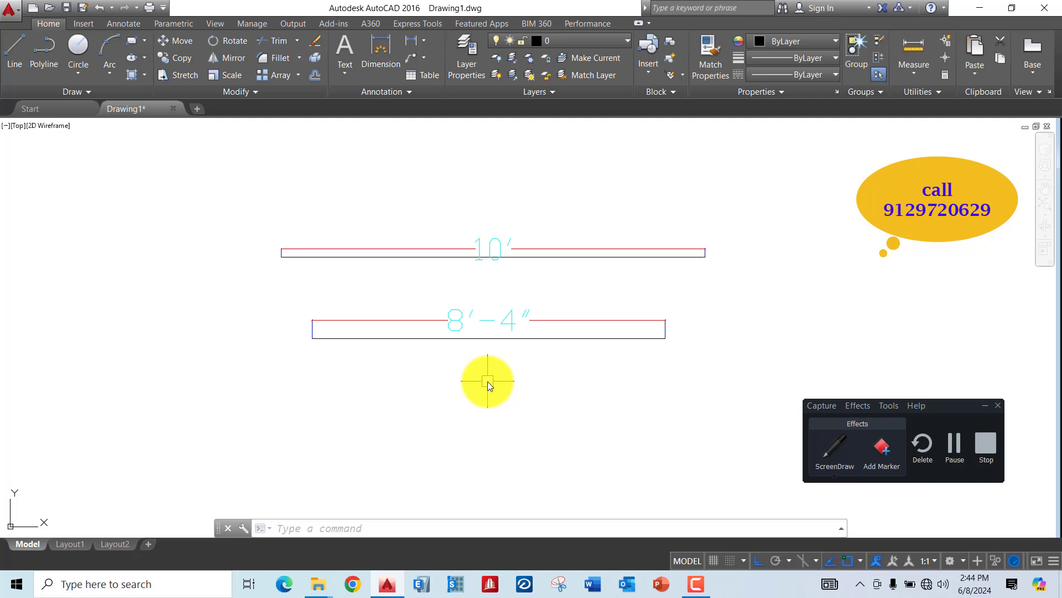
text(D)
key(Return)
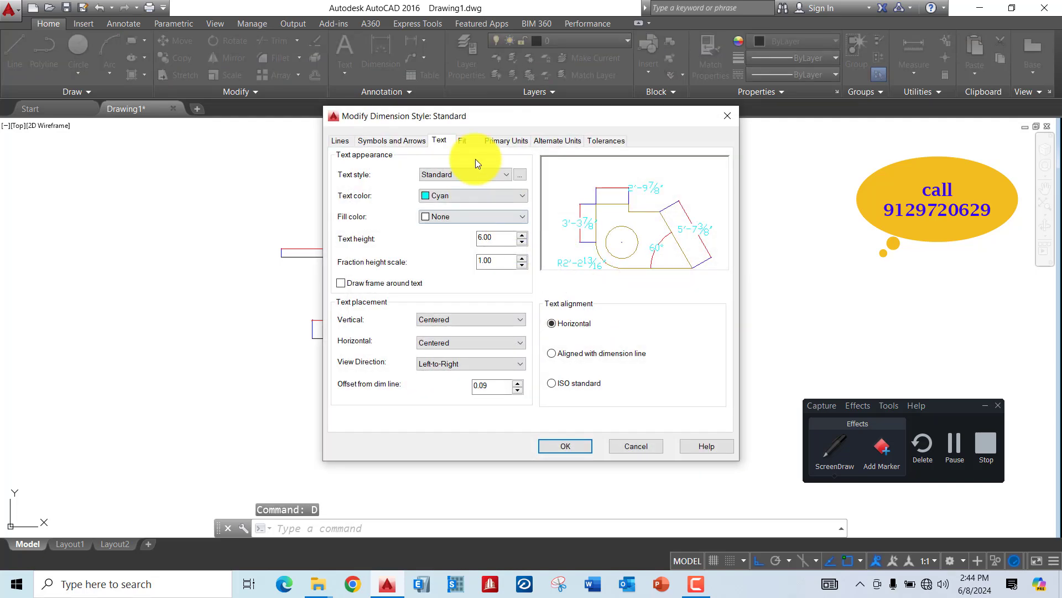
click(500, 142)
click(453, 168)
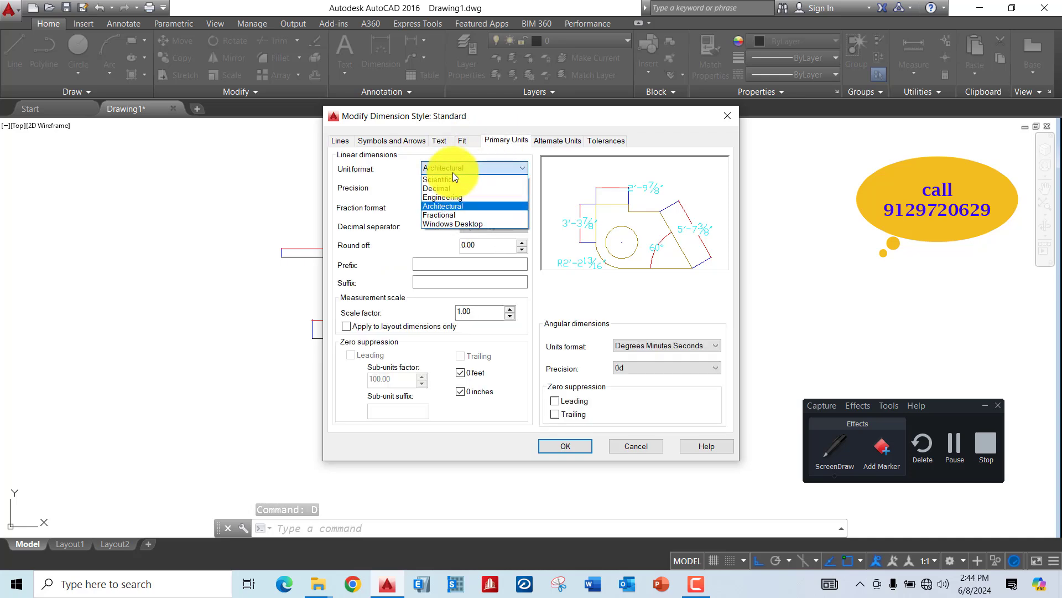
click(459, 188)
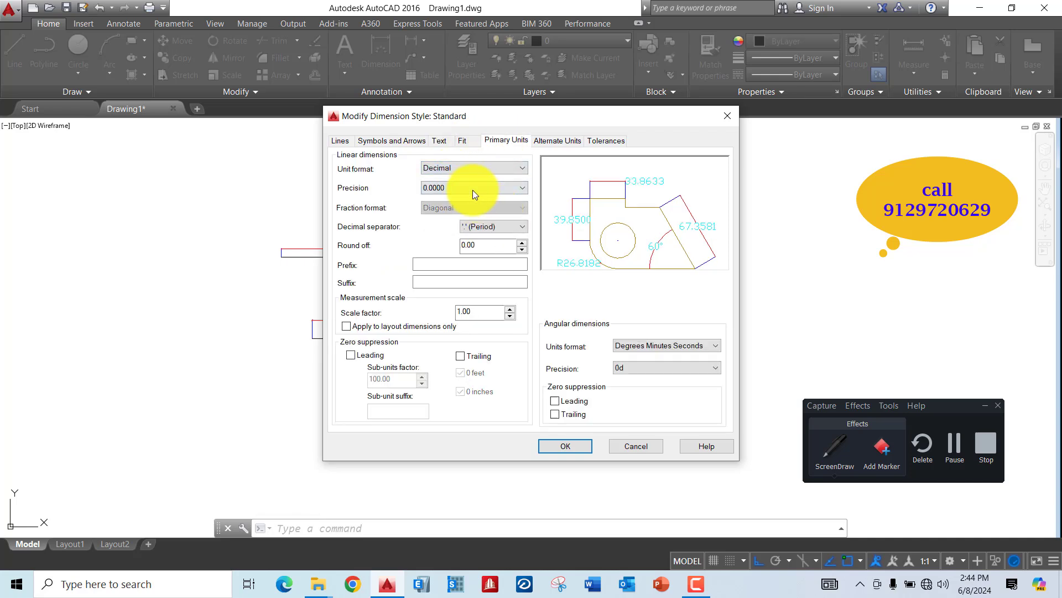
click(473, 188)
click(443, 218)
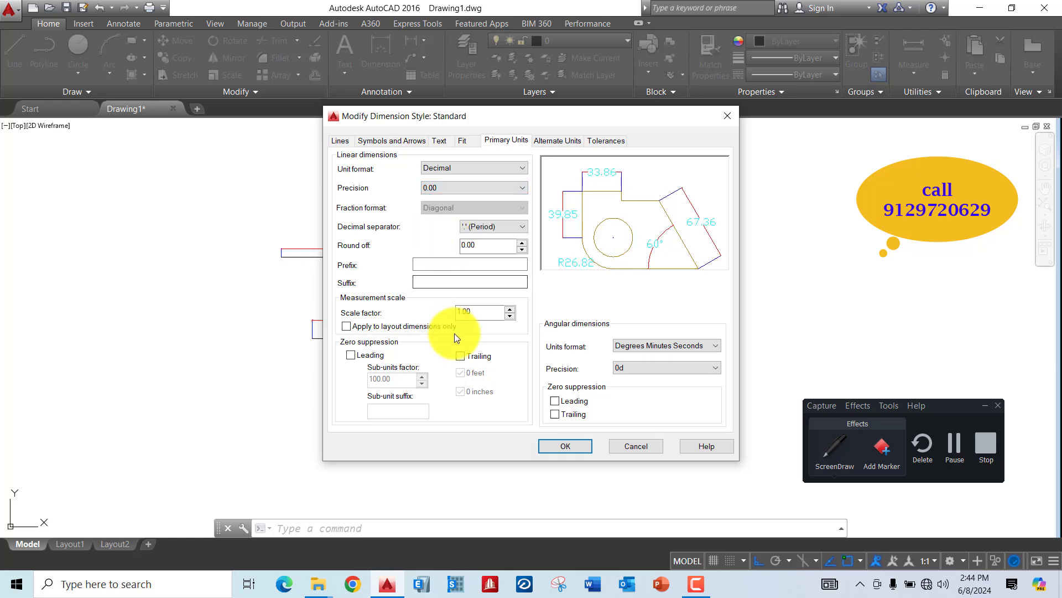
click(549, 451)
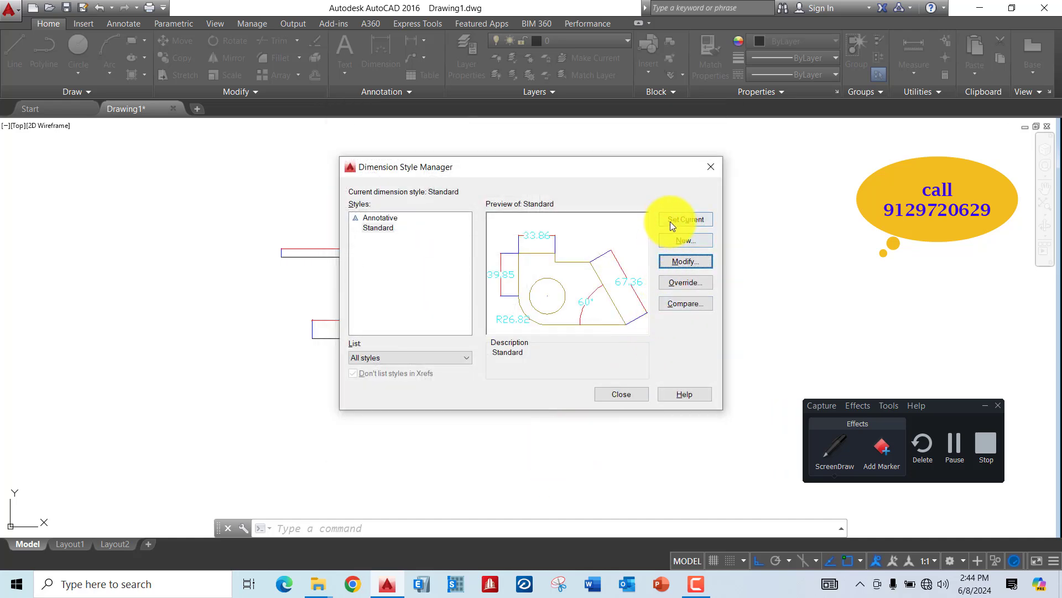
click(710, 167)
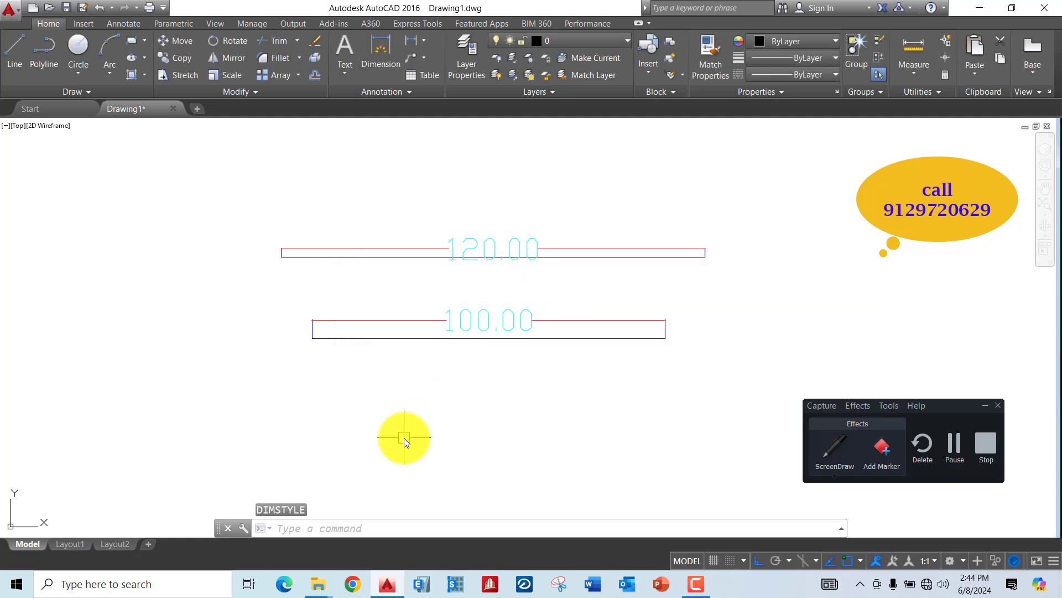